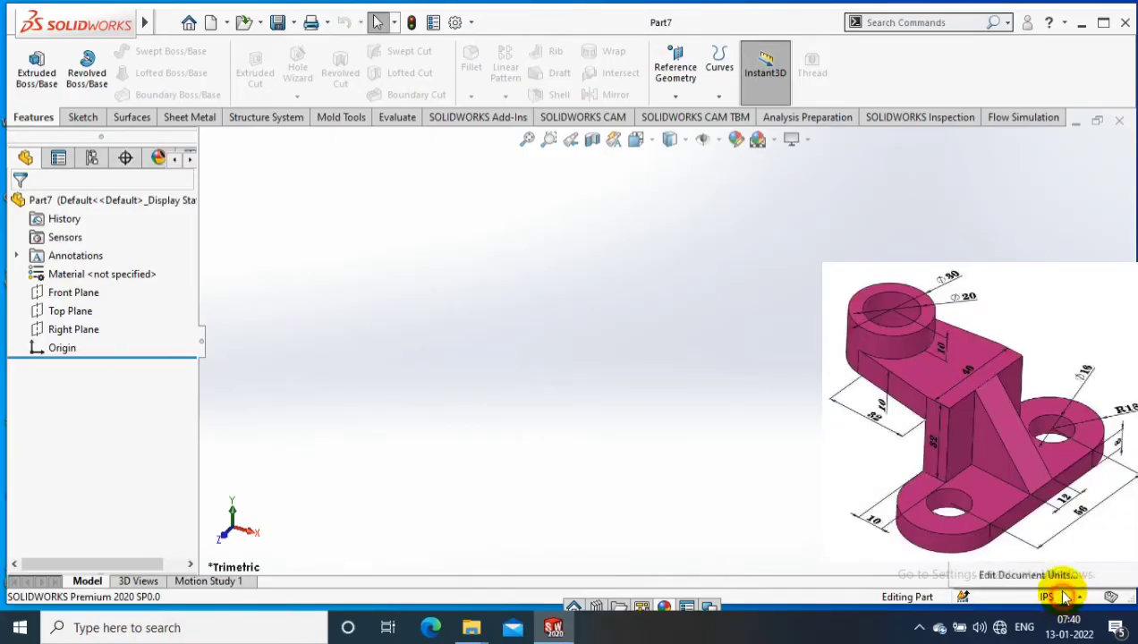
# Face the Front Plane and draw a centerpoint straight slot centred at the origin
pyautogui.rightClick(100, 292)
pyautogui.click(157, 269)
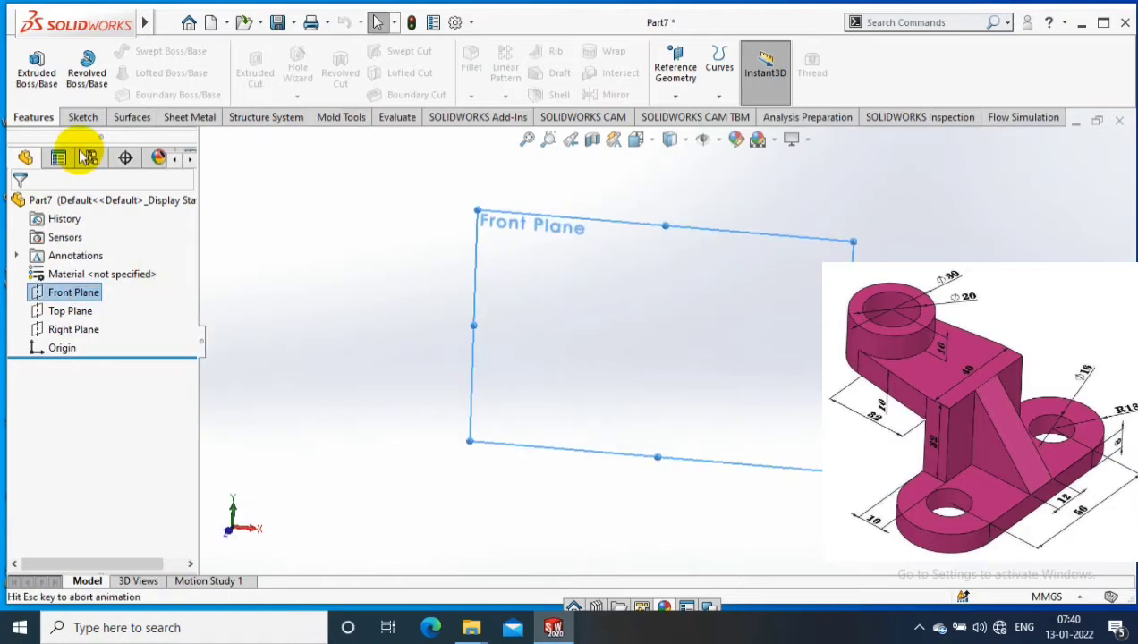
pyautogui.click(135, 94)
pyautogui.click(142, 137)
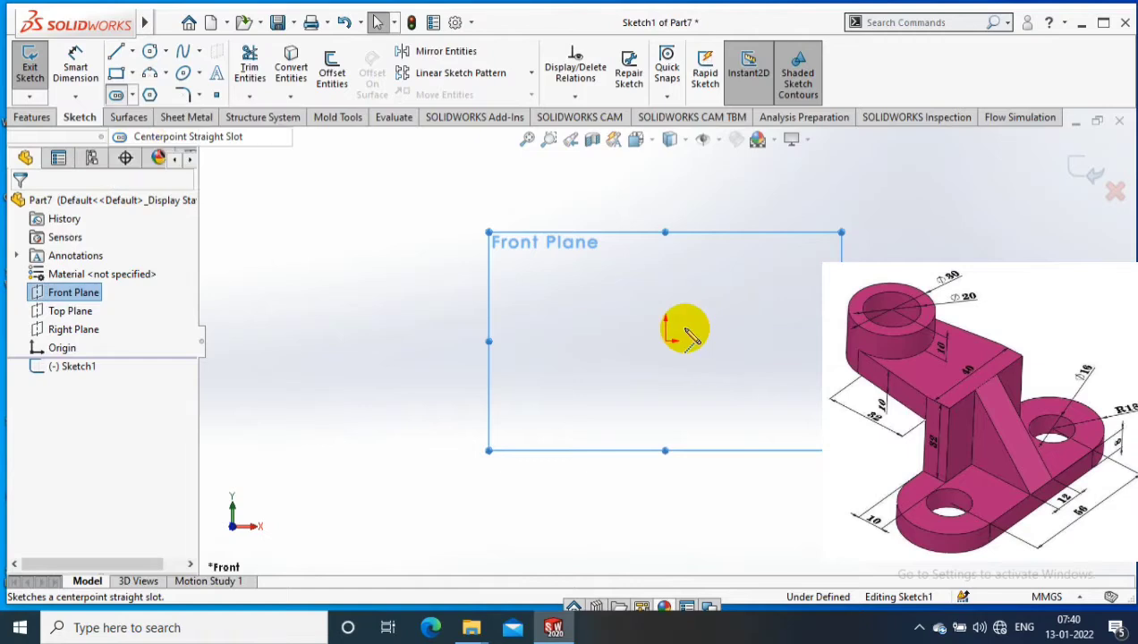
pyautogui.click(665, 341)
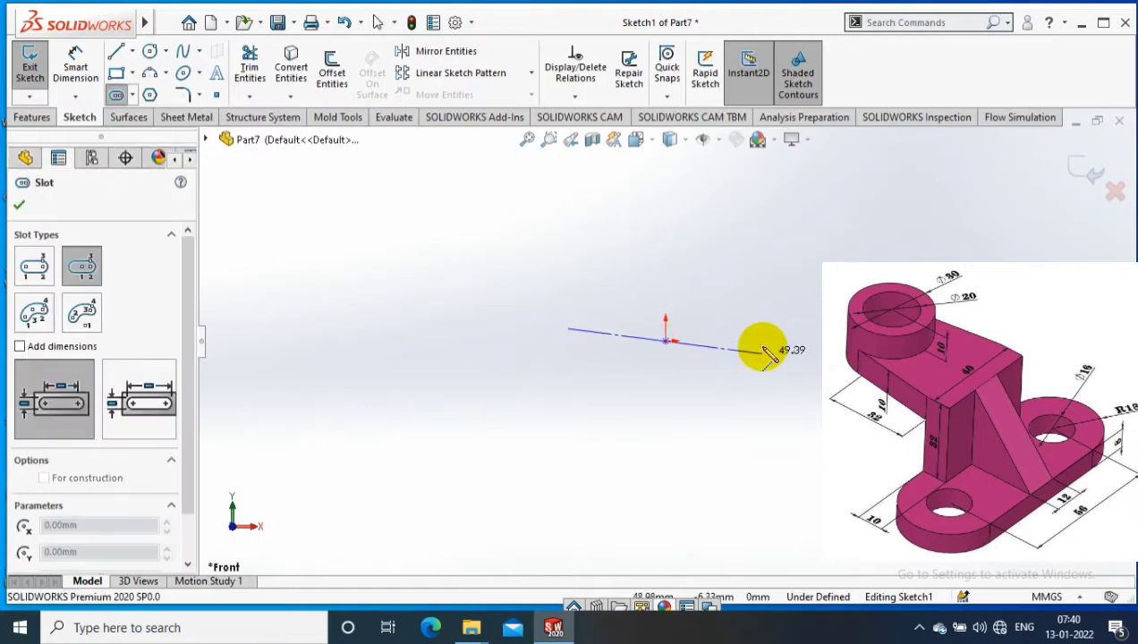
pyautogui.click(763, 341)
pyautogui.click(762, 387)
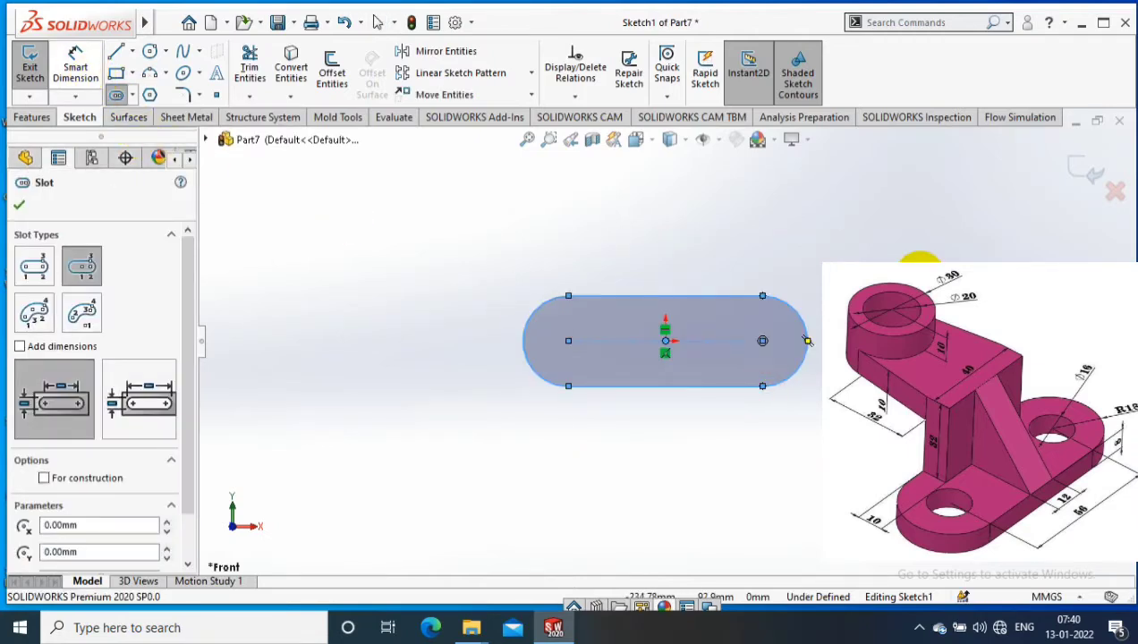
pyautogui.press('Escape')
pyautogui.scroll(-2, 987, 256)
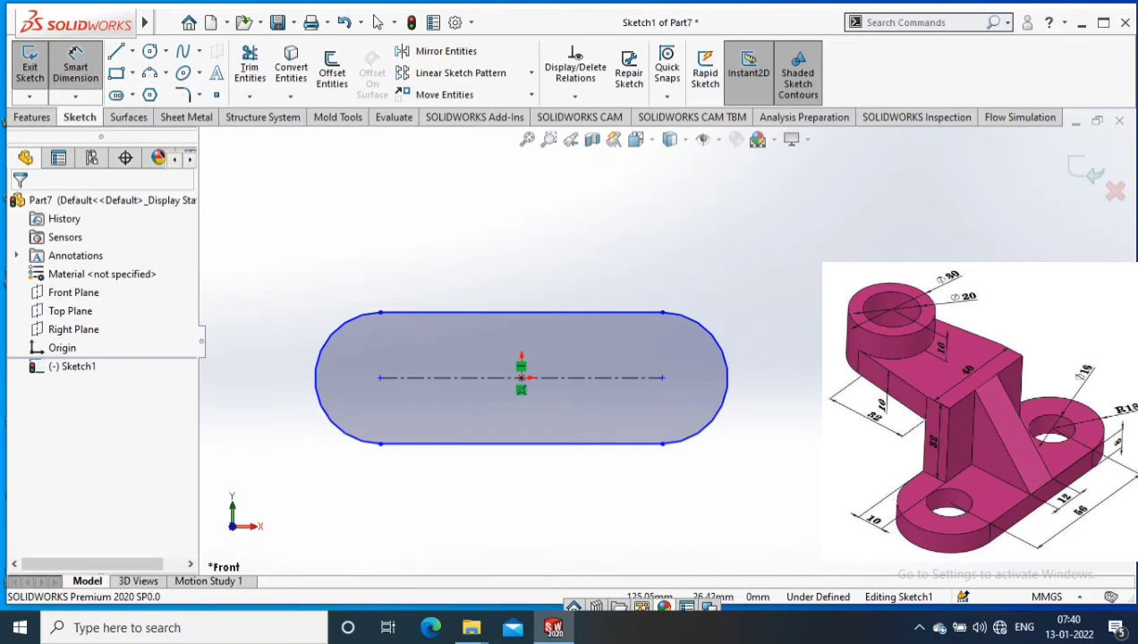
# Dimension the slot 56 mm between centres with R18 ends, then exit the sketch
pyautogui.click(515, 314)
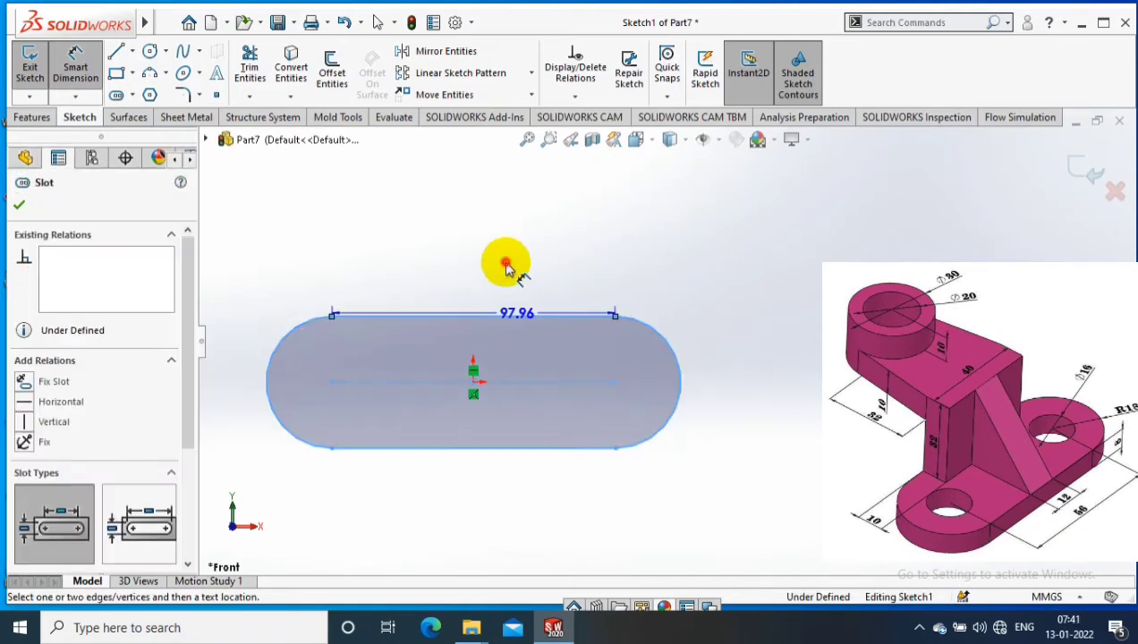
pyautogui.click(505, 266)
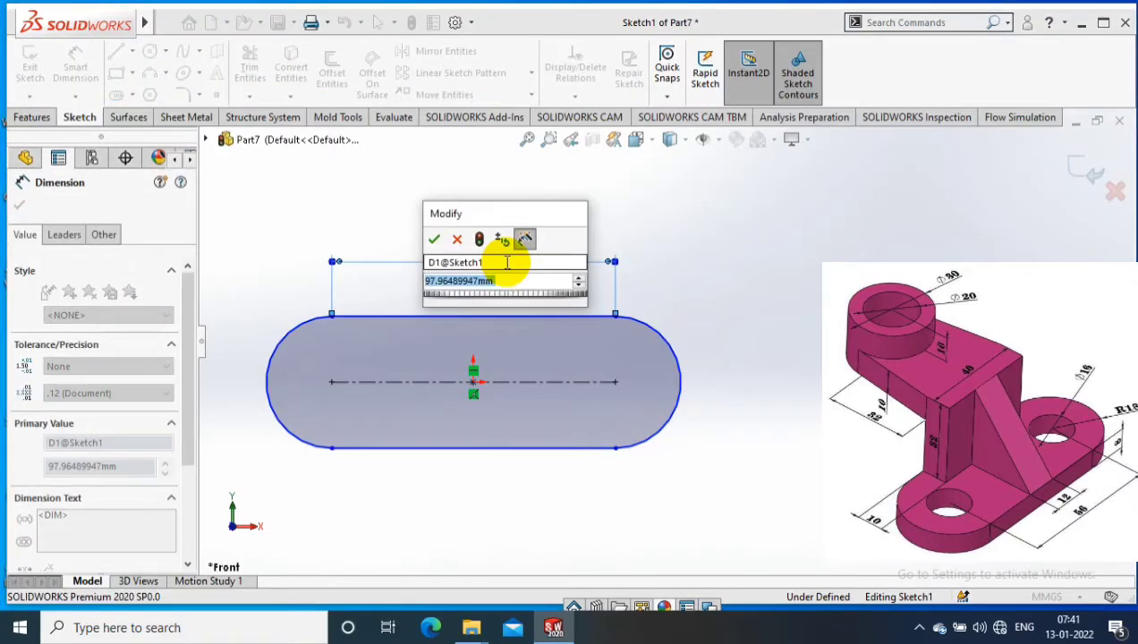
pyautogui.write('56')
pyautogui.press('Return')
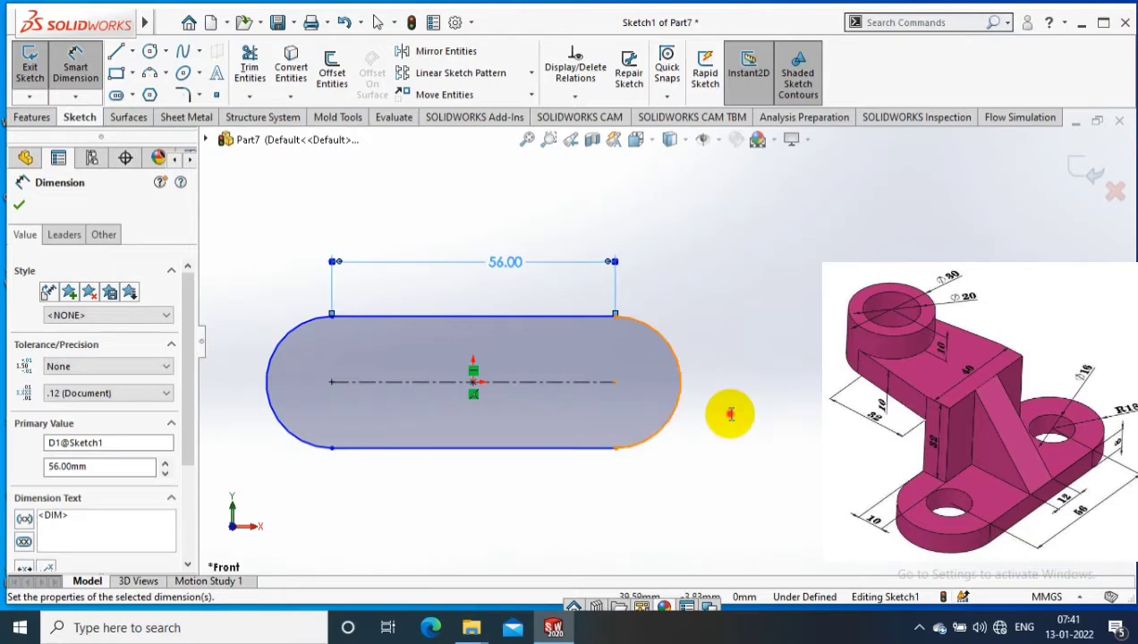
pyautogui.click(731, 413)
pyautogui.write('18')
pyautogui.press('Return')
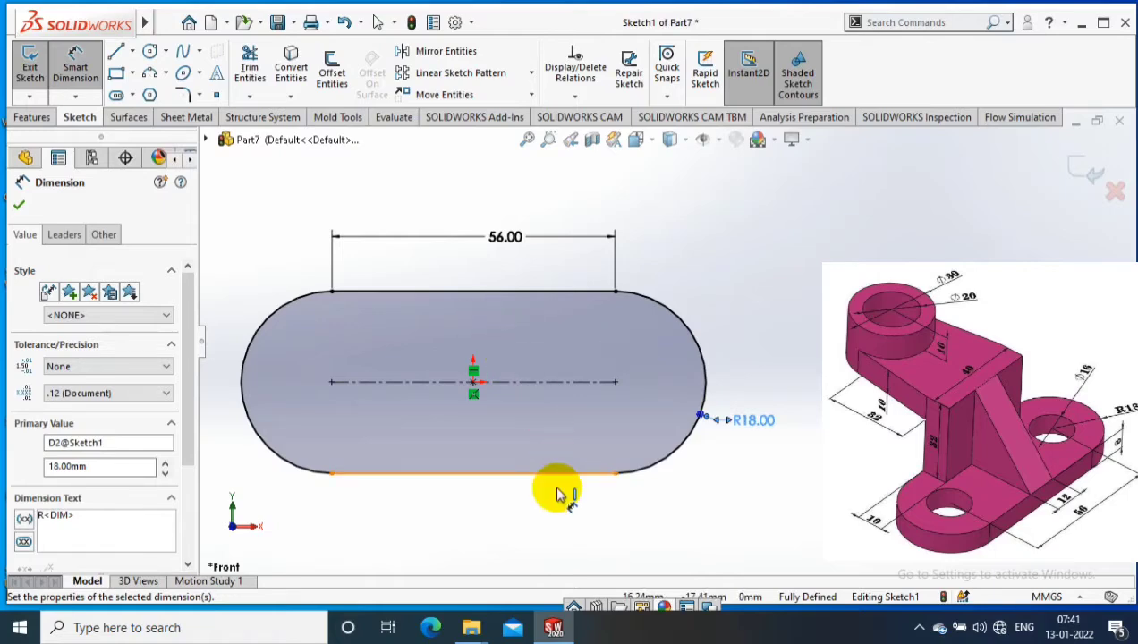
pyautogui.moveTo(564, 489); pyautogui.dragTo(486, 339, button='middle')
pyautogui.click(18, 205)
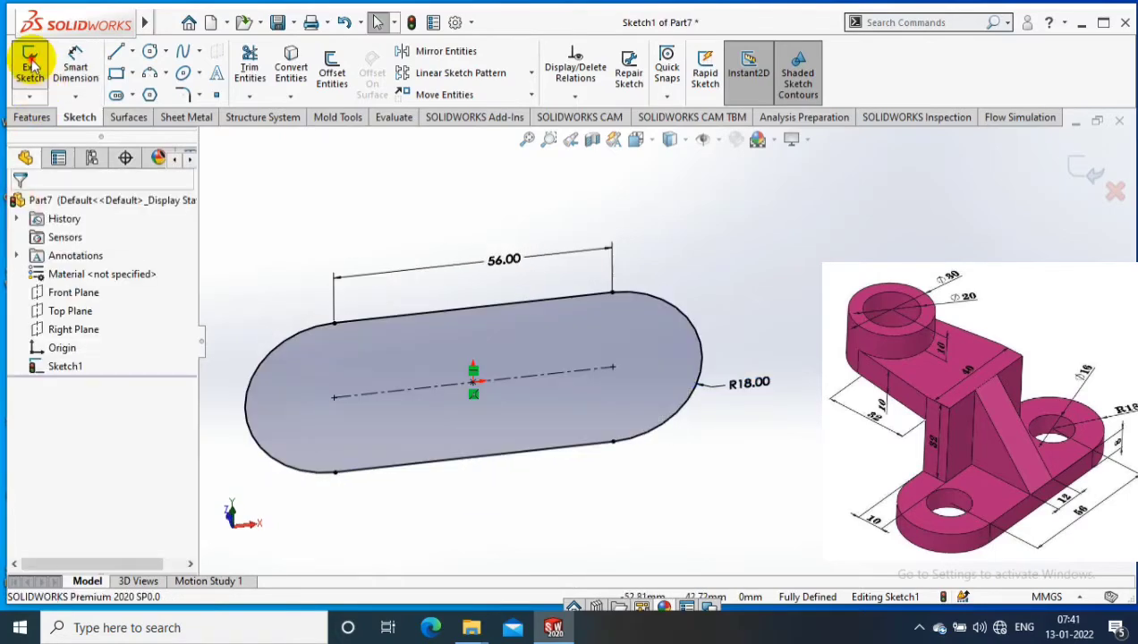
pyautogui.click(29, 66)
# Extrude the slot sketch Blind 10 mm into the base plate and view its top face normal
pyautogui.click(32, 118)
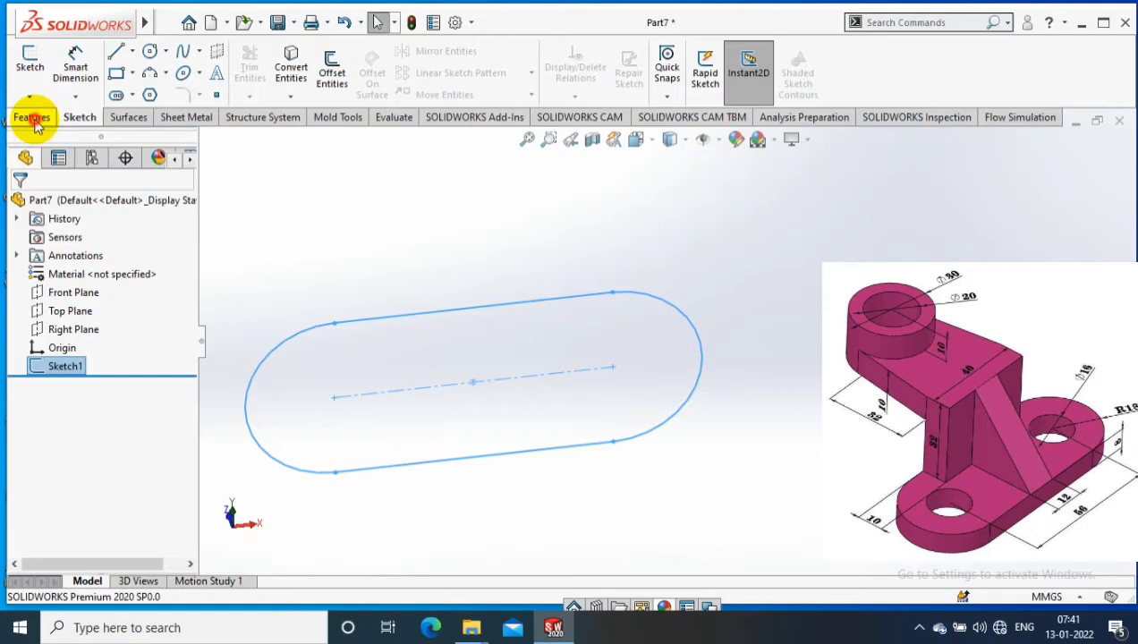
pyautogui.click(36, 72)
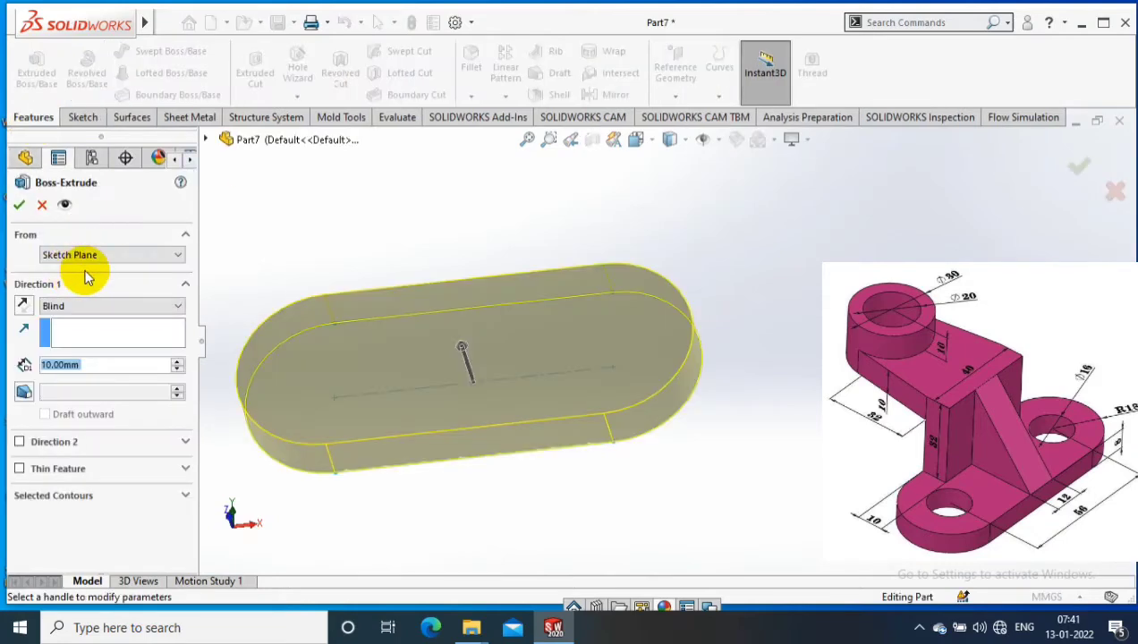
pyautogui.click(455, 356)
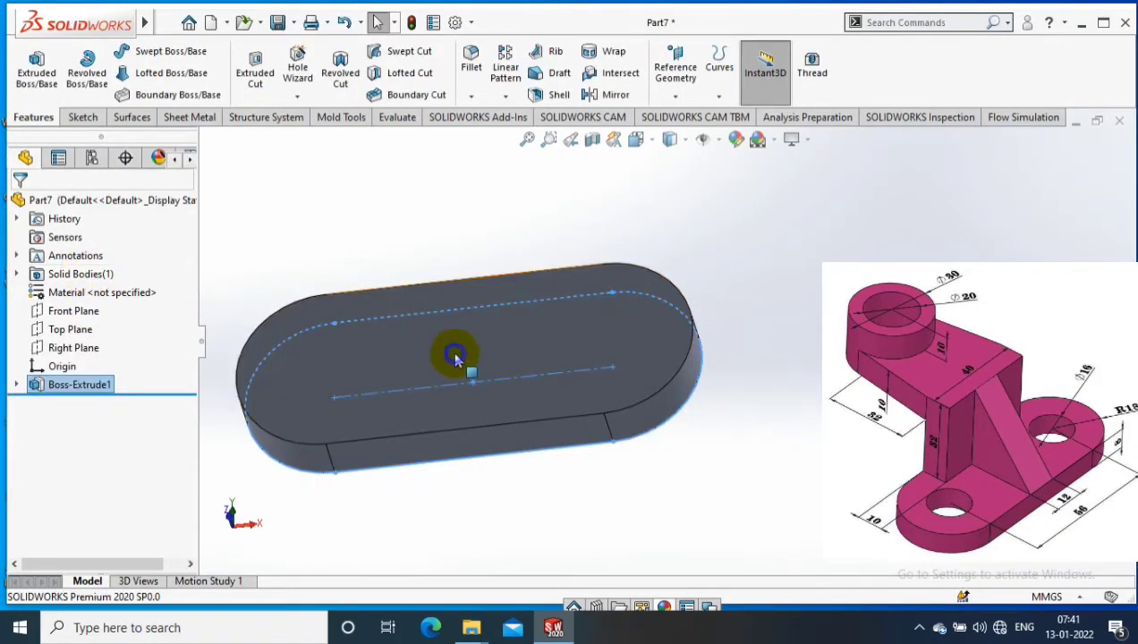
pyautogui.rightClick(464, 348)
pyautogui.click(571, 183)
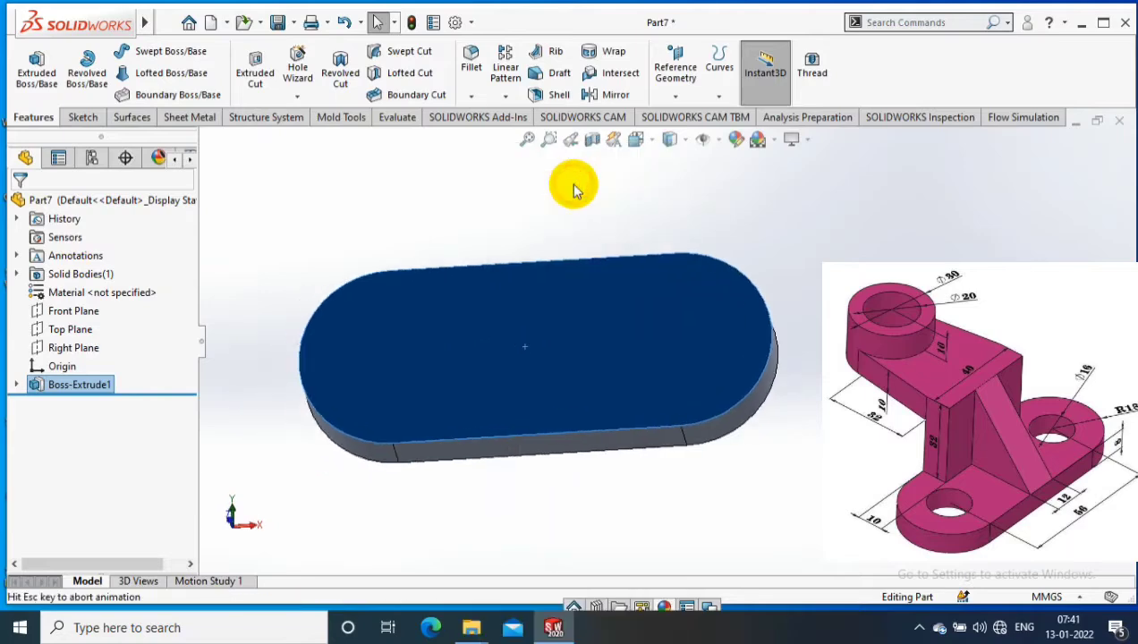
# Draw a corner rectangle along the plate's top face
pyautogui.click(83, 118)
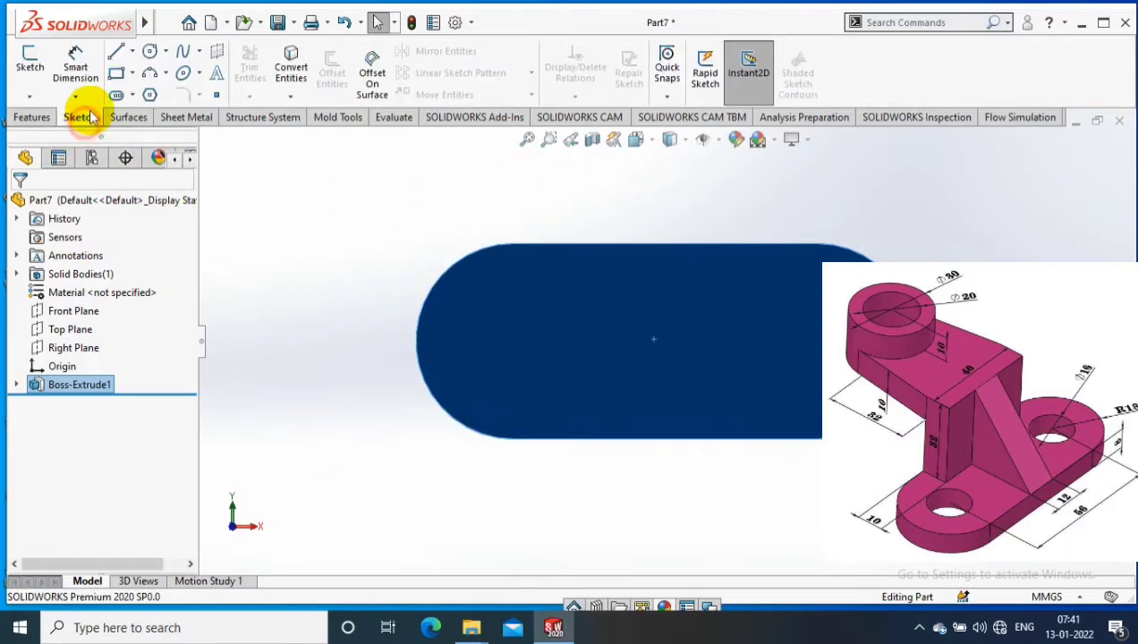
pyautogui.click(132, 73)
pyautogui.click(138, 94)
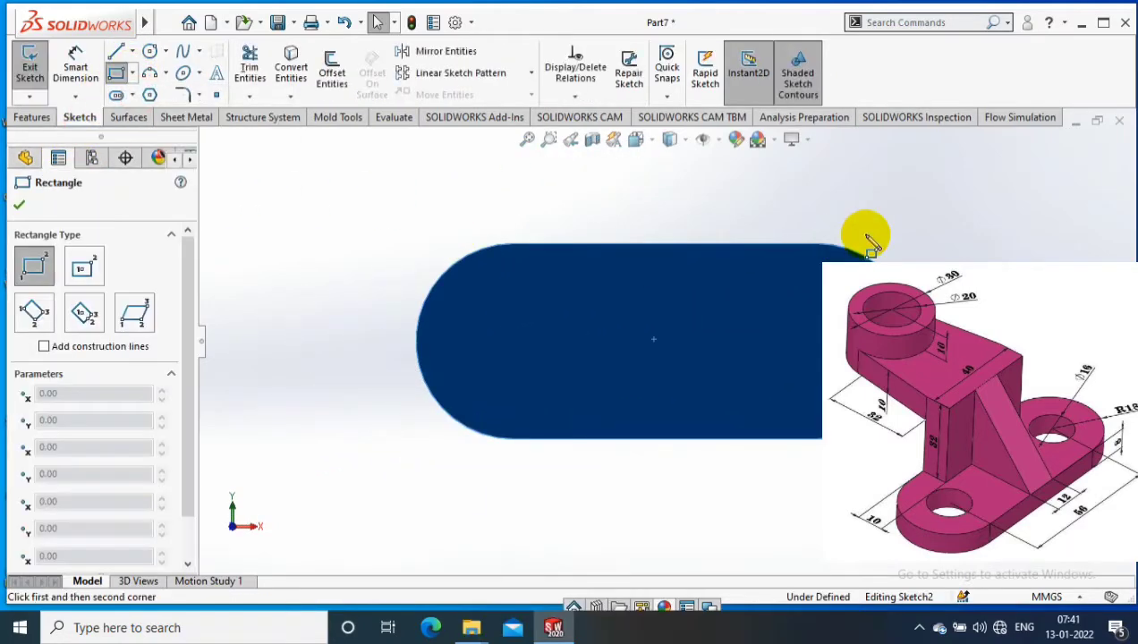
pyautogui.click(477, 258)
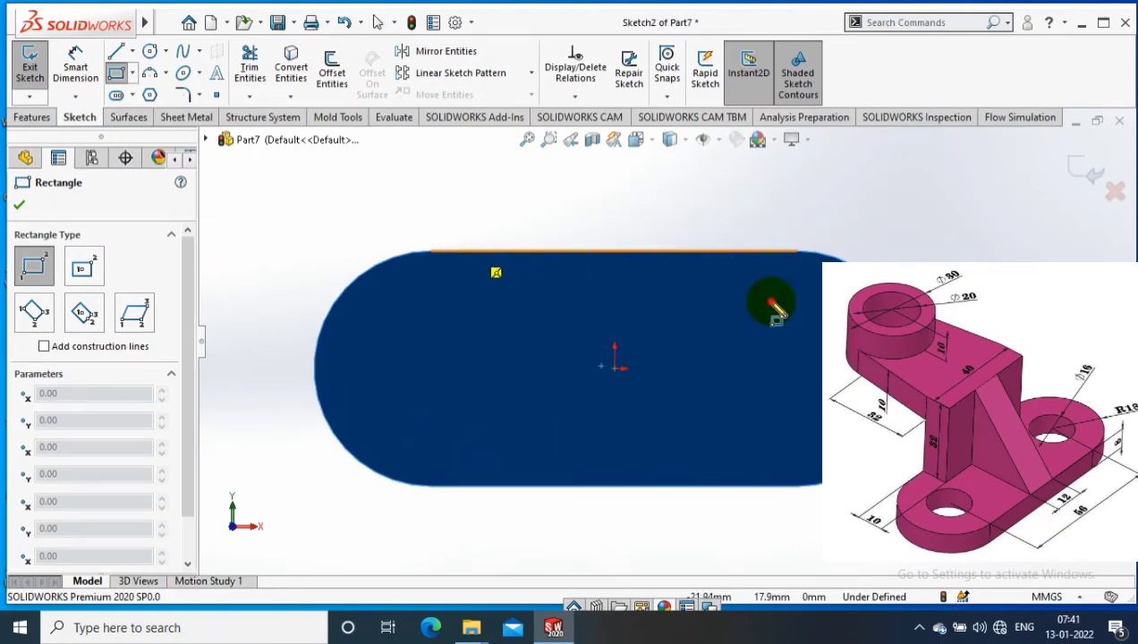
pyautogui.click(771, 302)
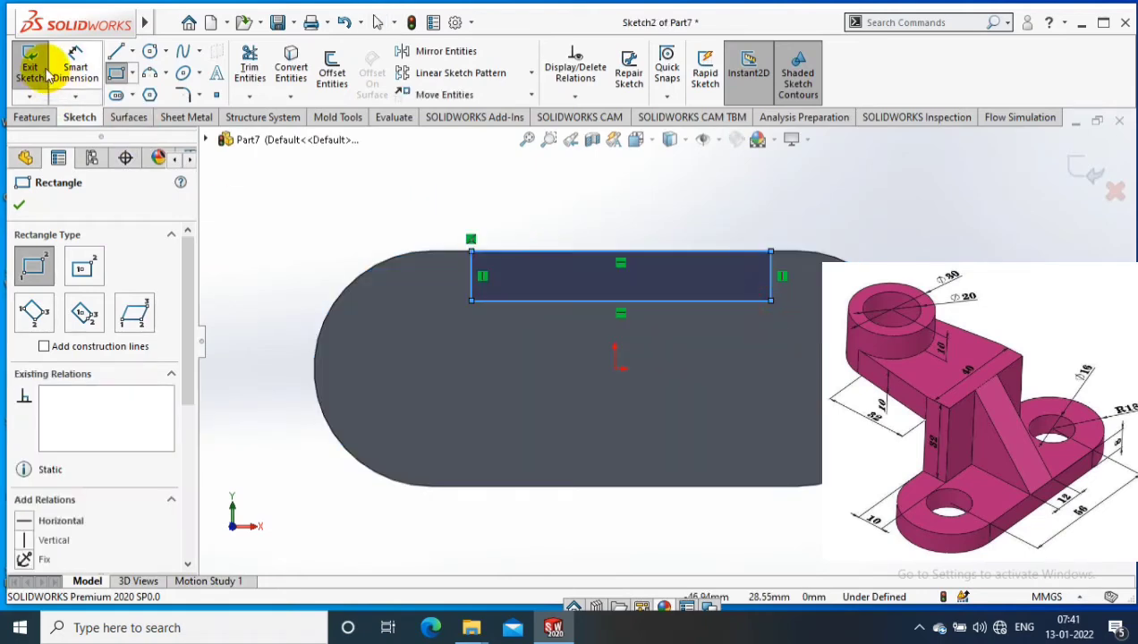
# Dimension the rectangle 10 mm high and 40 mm wide, 20 mm from the origin
pyautogui.click(76, 67)
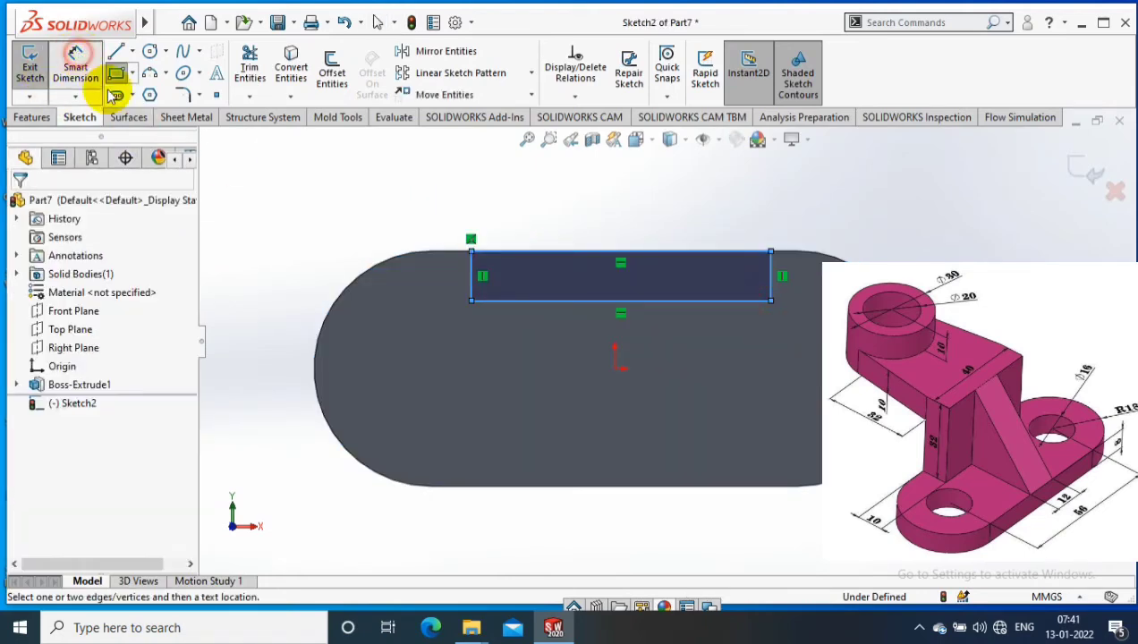
pyautogui.click(447, 222)
pyautogui.write('10')
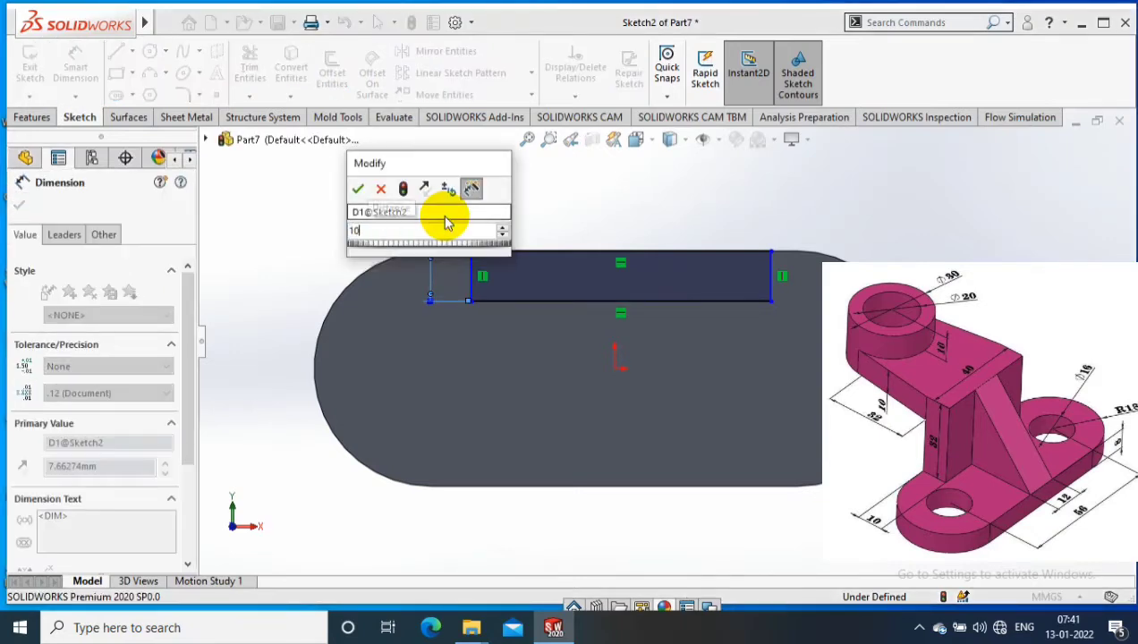
pyautogui.press('Return')
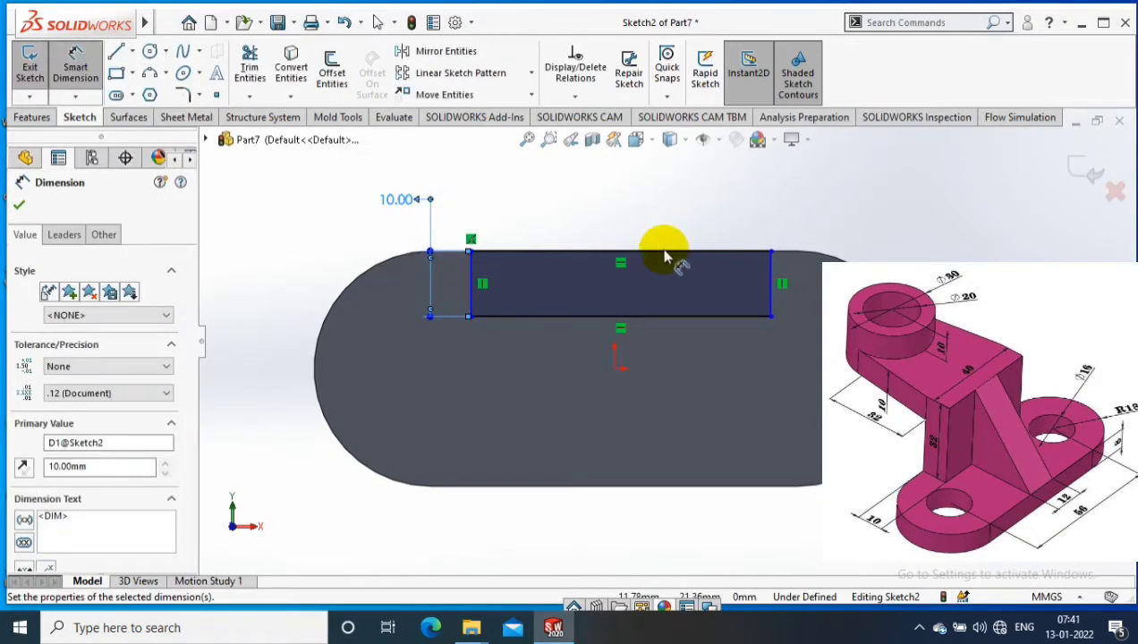
pyautogui.click(664, 257)
pyautogui.click(641, 224)
pyautogui.write('40')
pyautogui.press('Return')
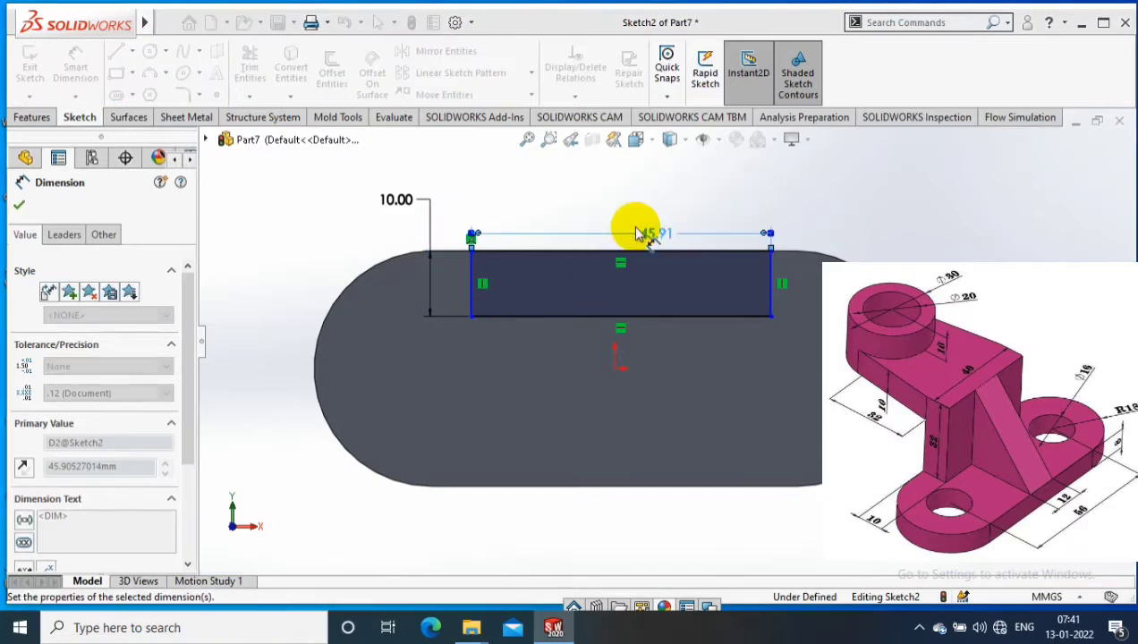
pyautogui.click(645, 208)
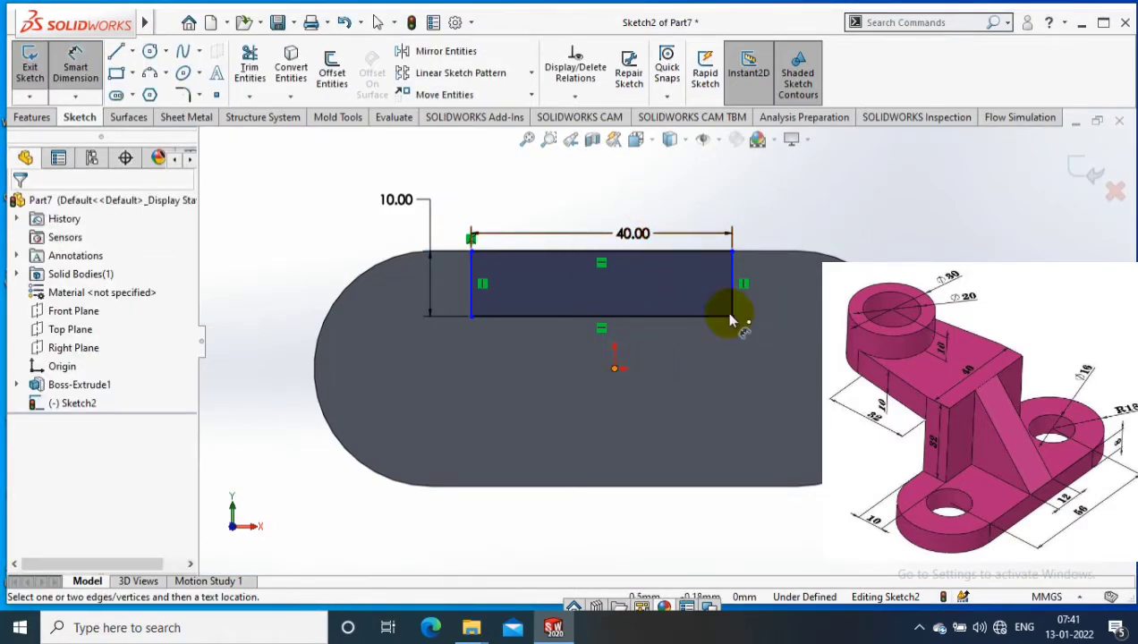
pyautogui.click(731, 314)
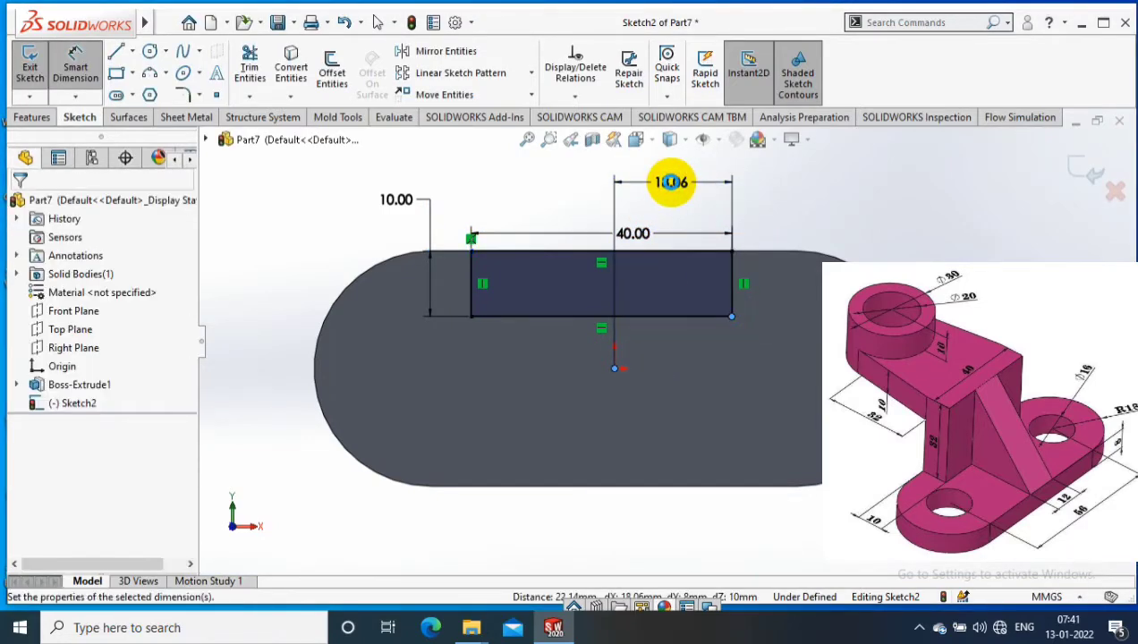
pyautogui.click(668, 183)
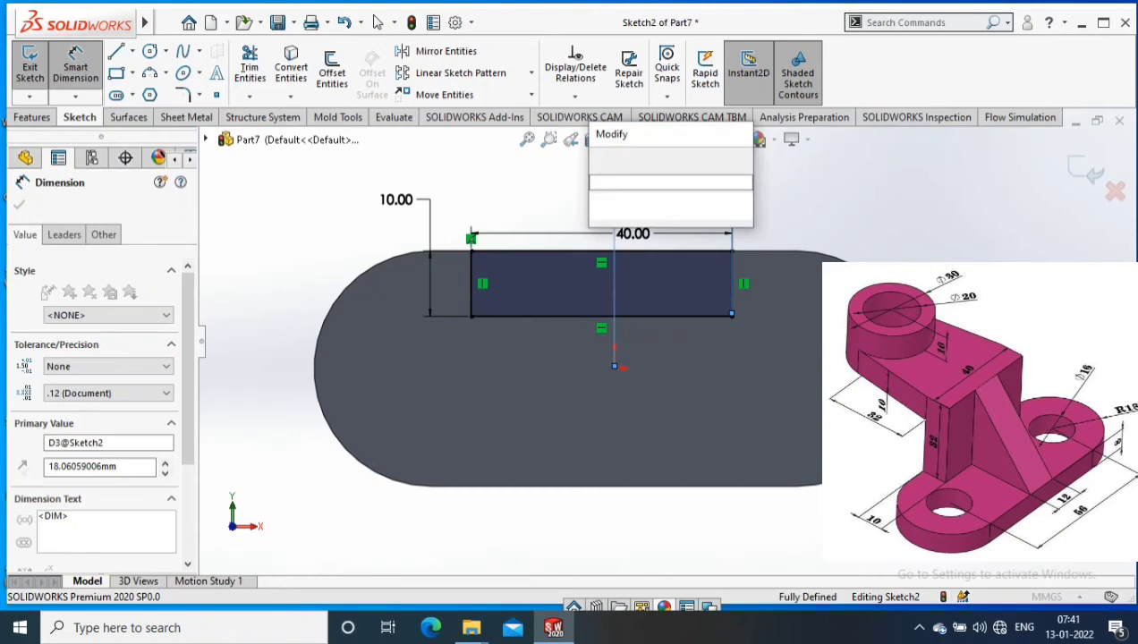
pyautogui.write('20')
pyautogui.press('Return')
# Extrude the rectangle 32 mm into an upright block and view its top face normal
pyautogui.click(32, 117)
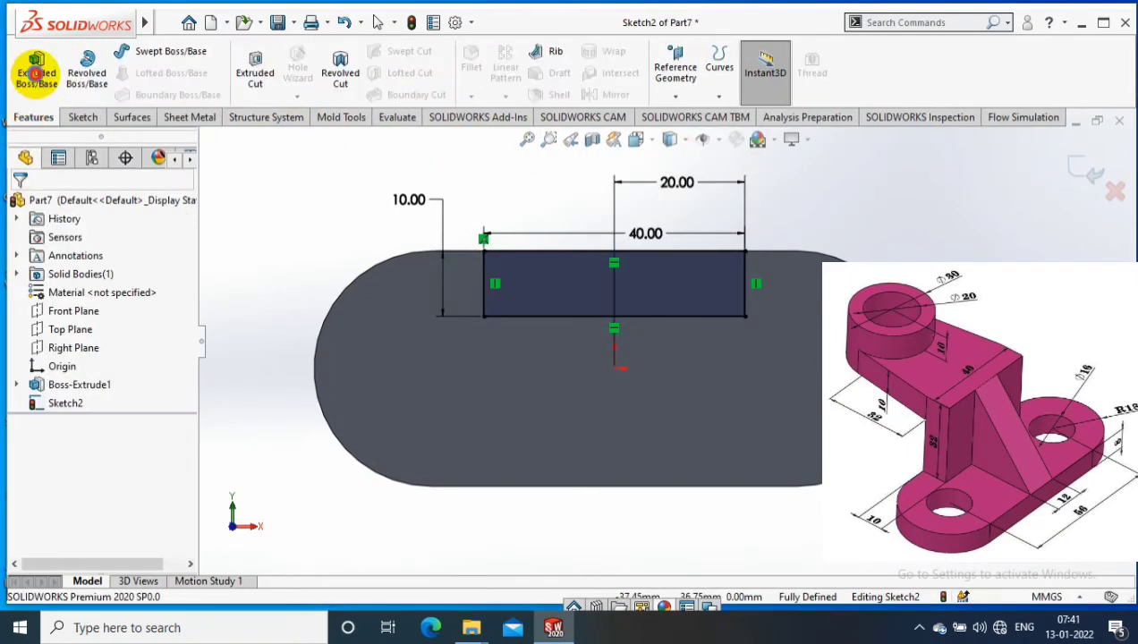
pyautogui.click(35, 75)
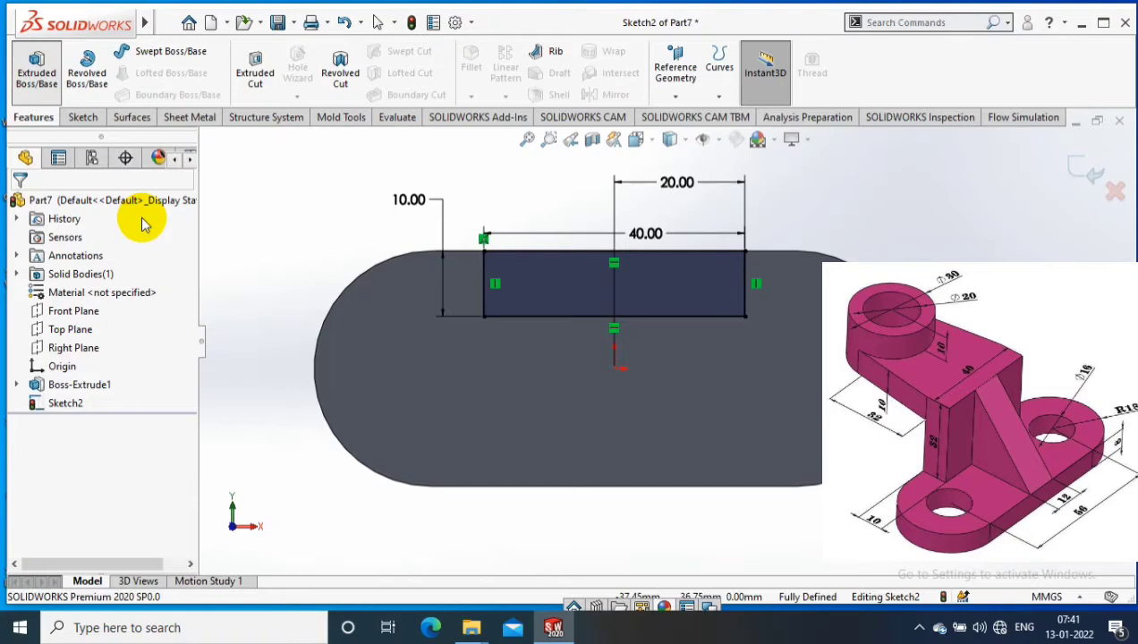
pyautogui.doubleClick(103, 364)
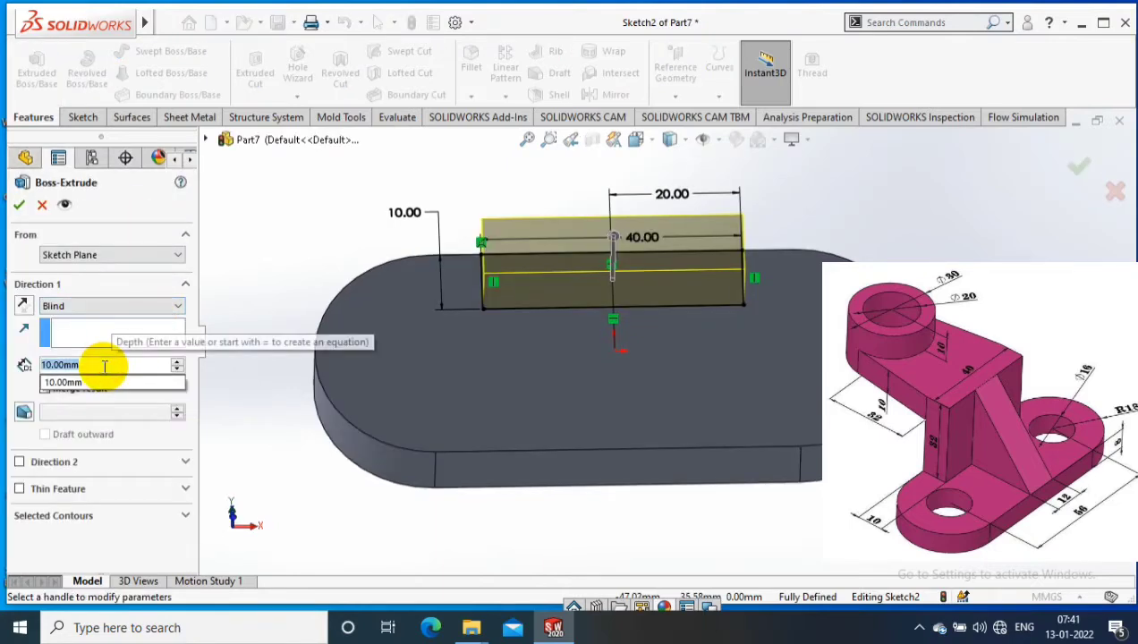
pyautogui.write('32')
pyautogui.press('Return')
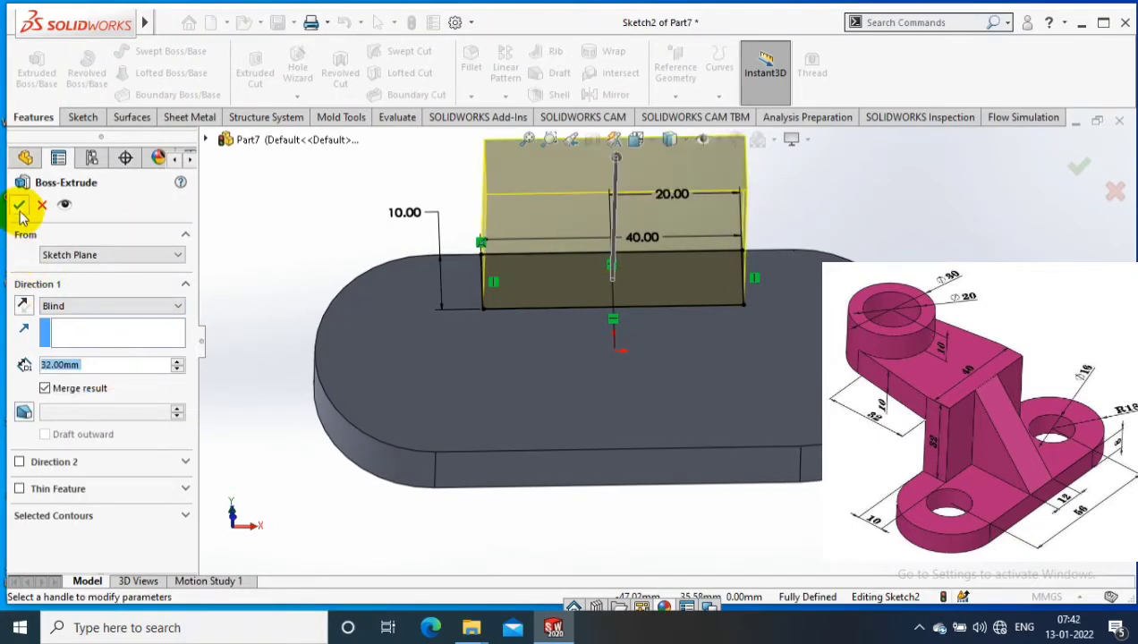
pyautogui.click(18, 206)
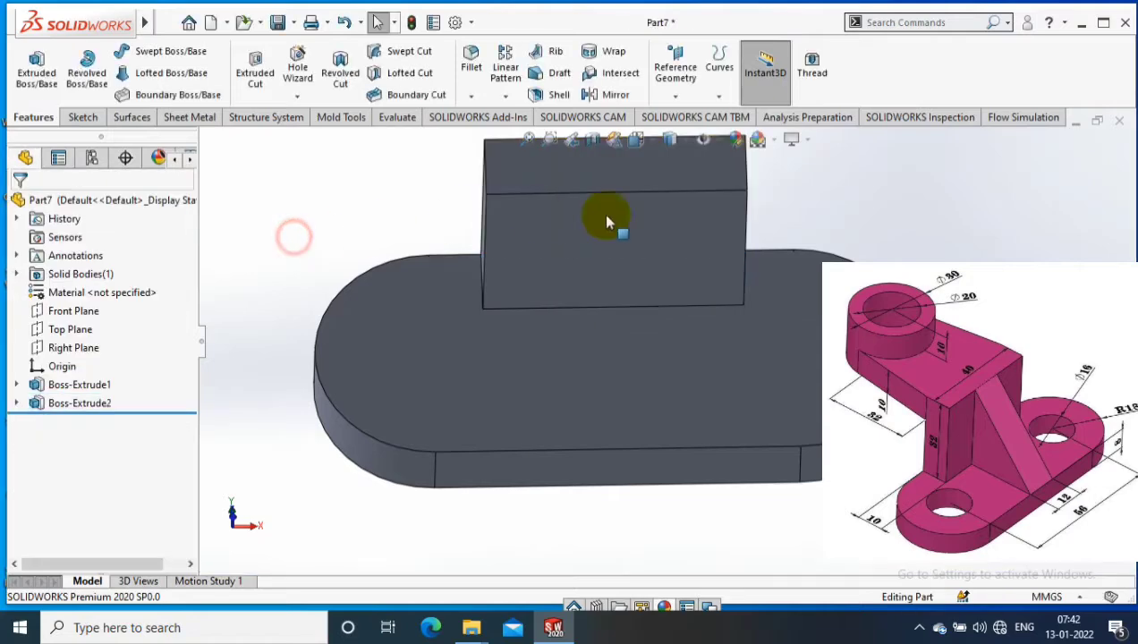
pyautogui.moveTo(672, 228); pyautogui.dragTo(676, 183, button='middle')
pyautogui.rightClick(676, 183)
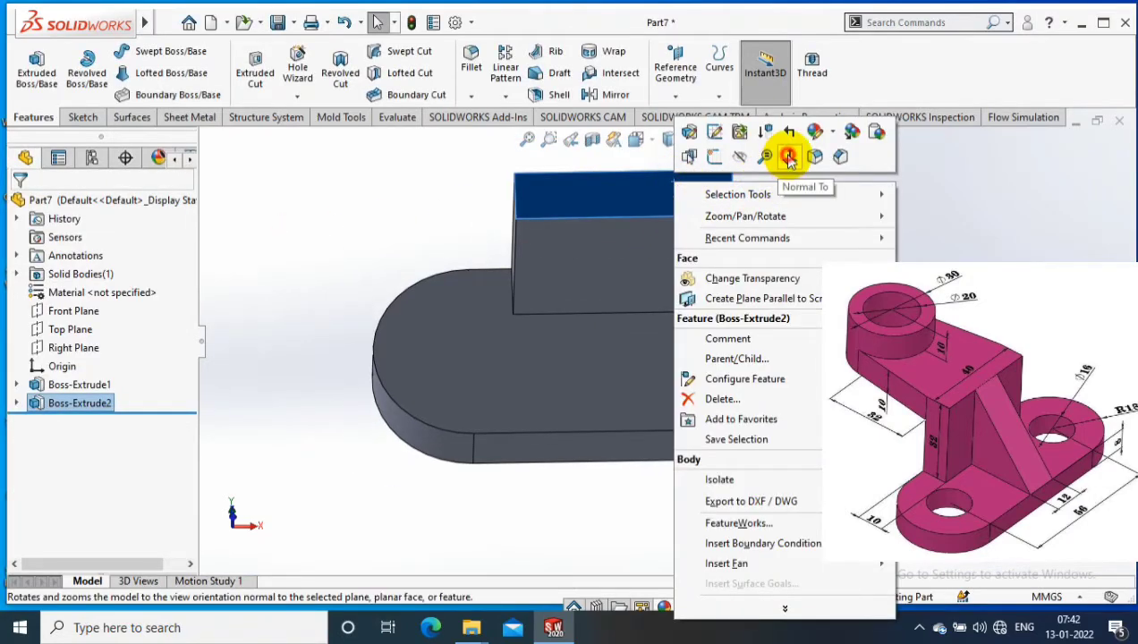
pyautogui.click(789, 159)
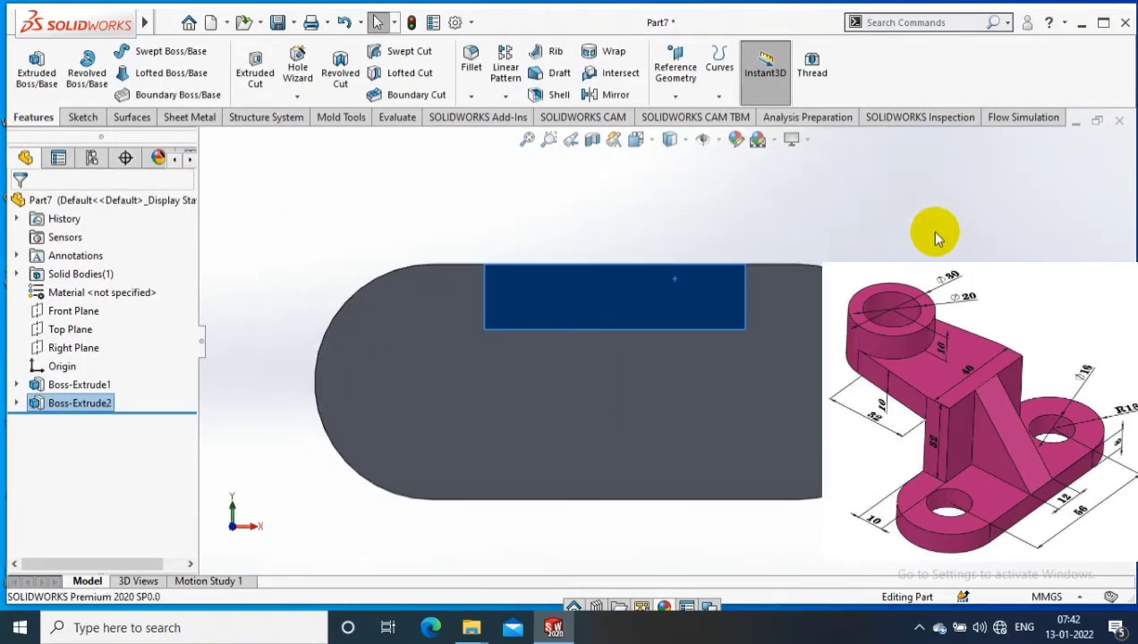
# Start a sketch on the top face and draw a Ø30 circle above the block
pyautogui.click(80, 117)
pyautogui.click(33, 64)
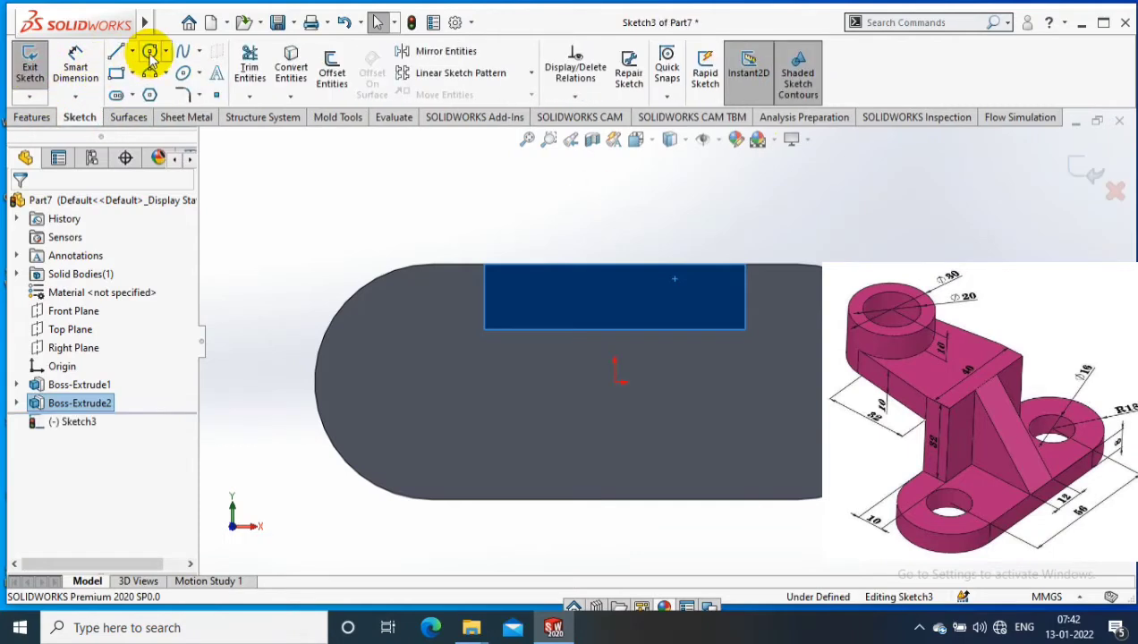
pyautogui.click(151, 52)
pyautogui.scroll(2, 736, 173)
pyautogui.scroll(-2, 631, 260)
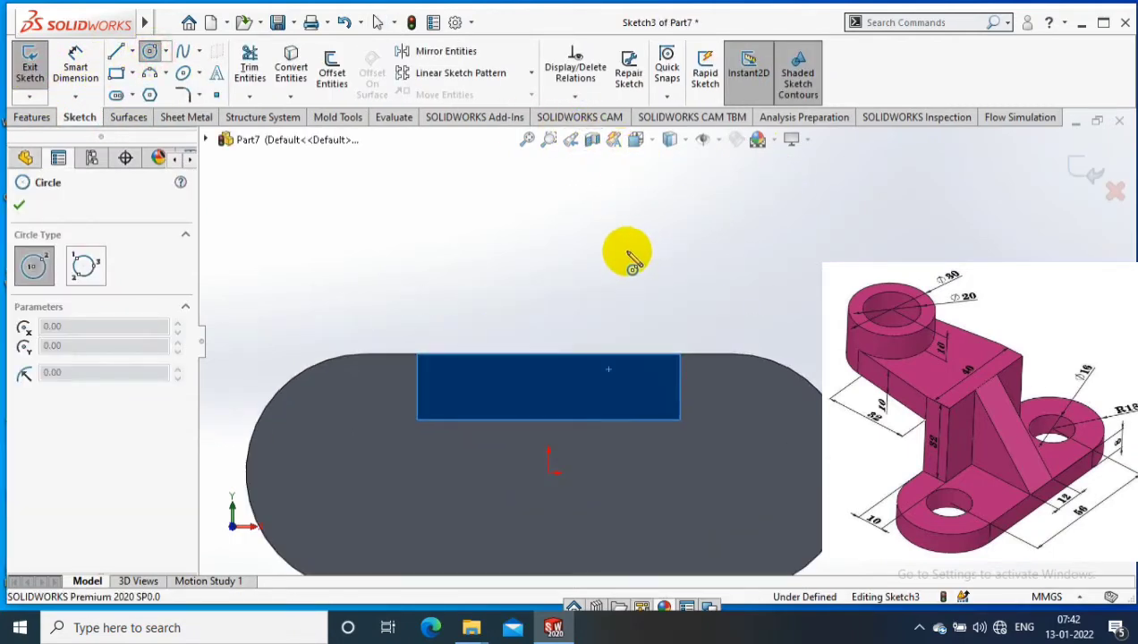
pyautogui.click(549, 222)
pyautogui.click(584, 260)
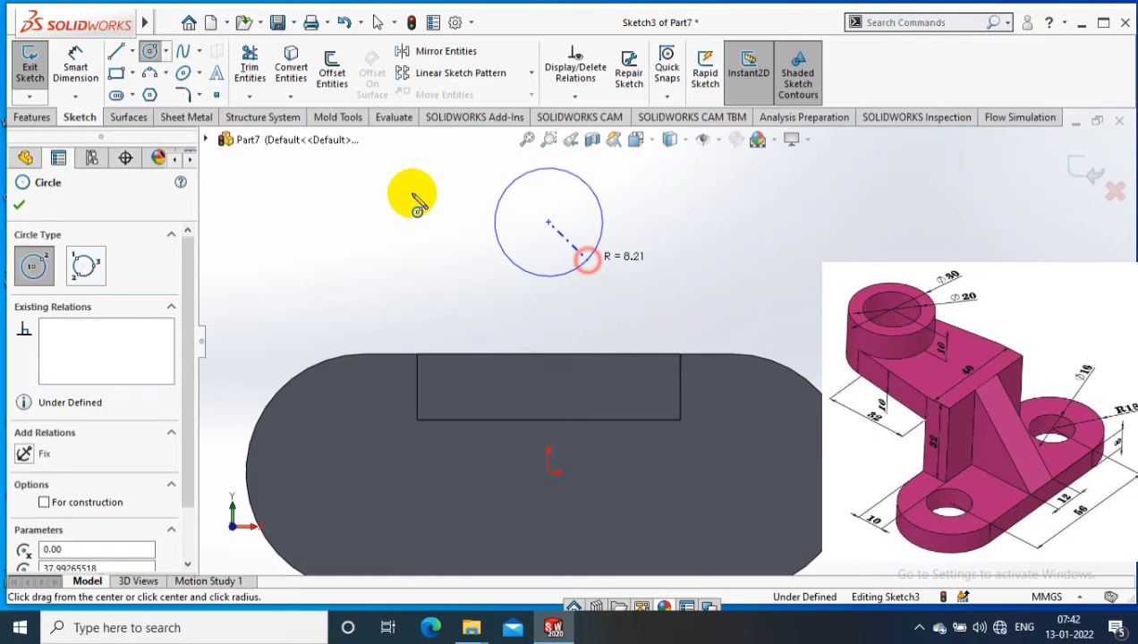
pyautogui.click(74, 75)
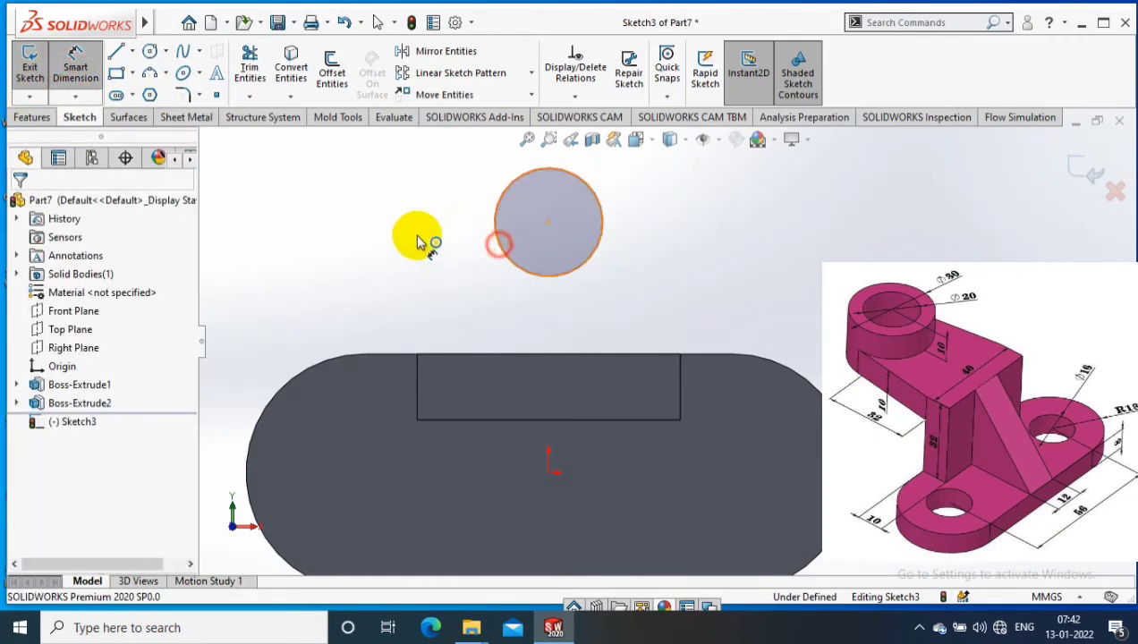
pyautogui.click(311, 311)
pyautogui.write('30')
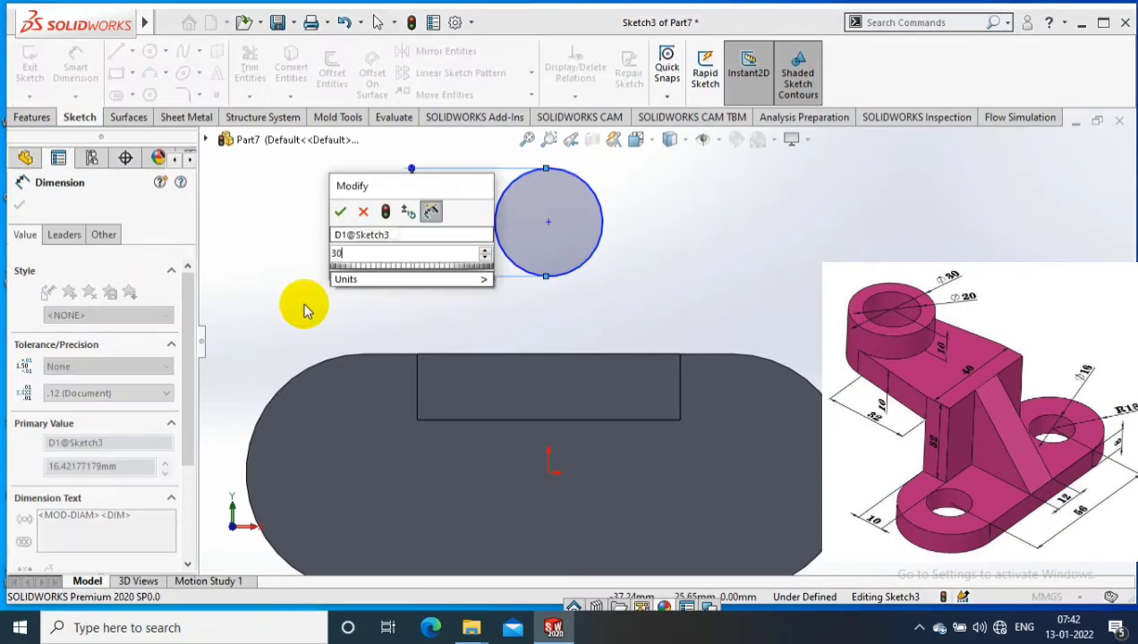
pyautogui.press('Return')
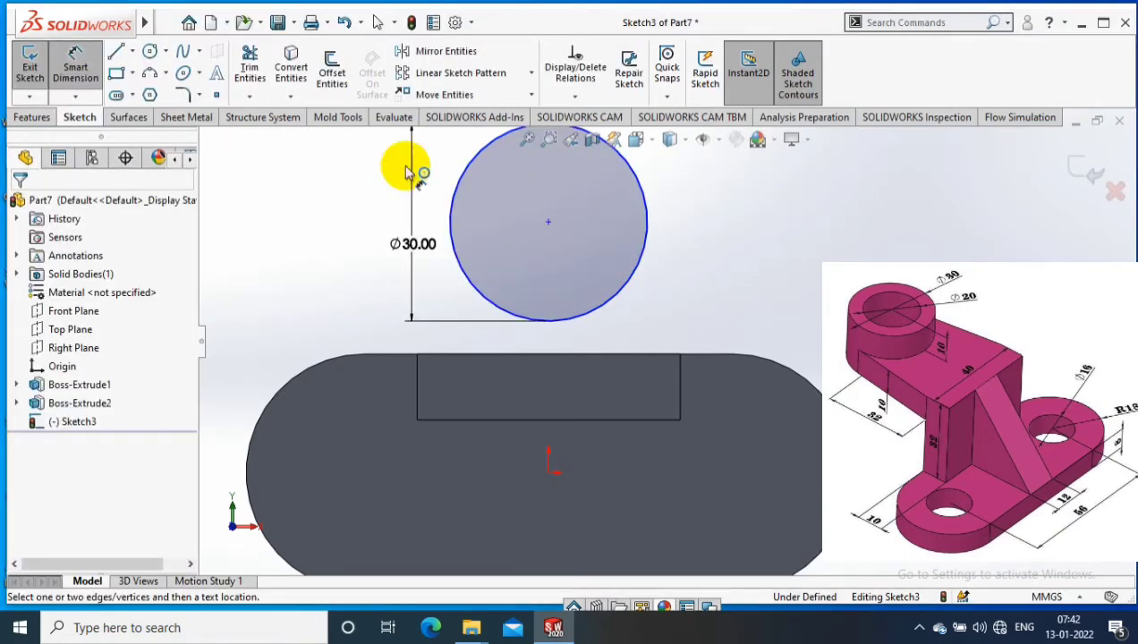
# Draw lines joining the block's corners tangent to both sides of the circle
pyautogui.click(131, 51)
pyautogui.click(143, 75)
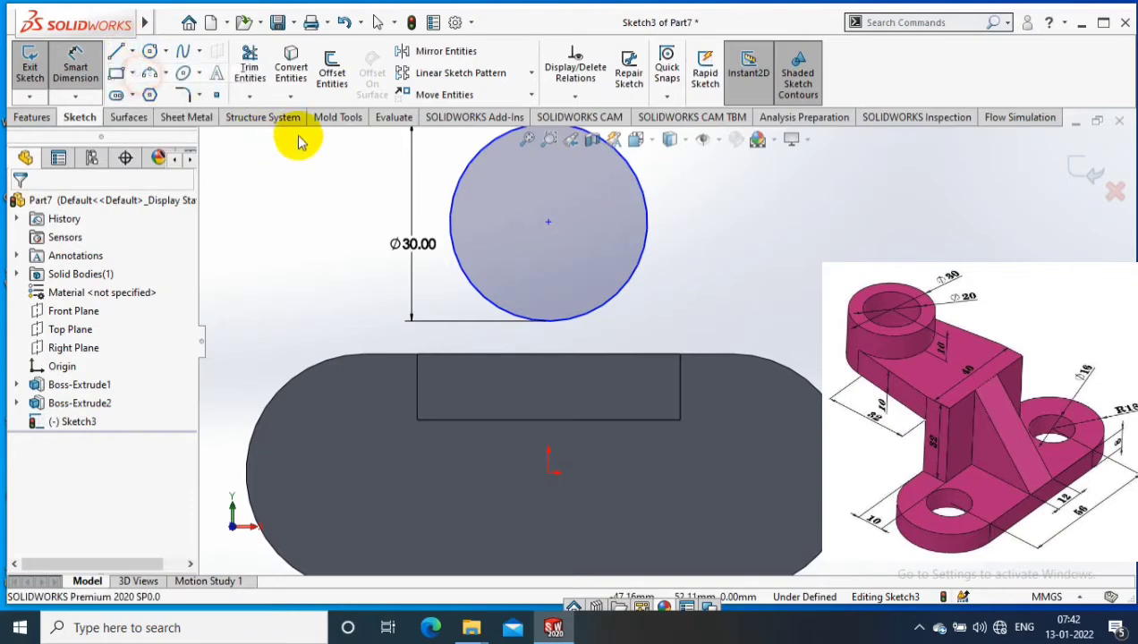
pyautogui.click(451, 222)
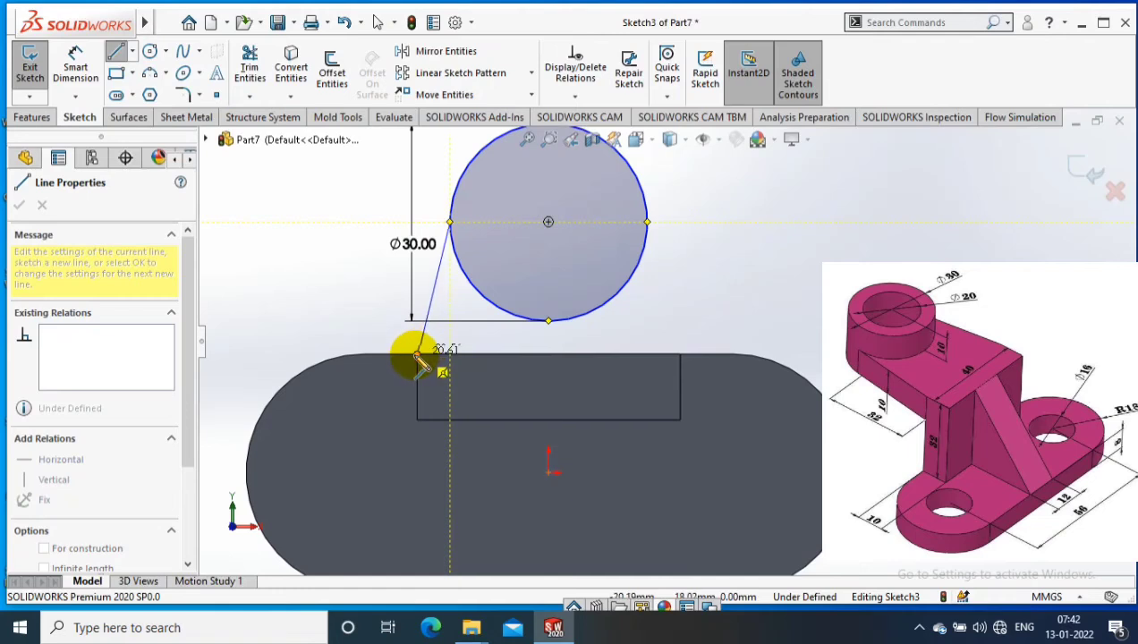
pyautogui.click(417, 356)
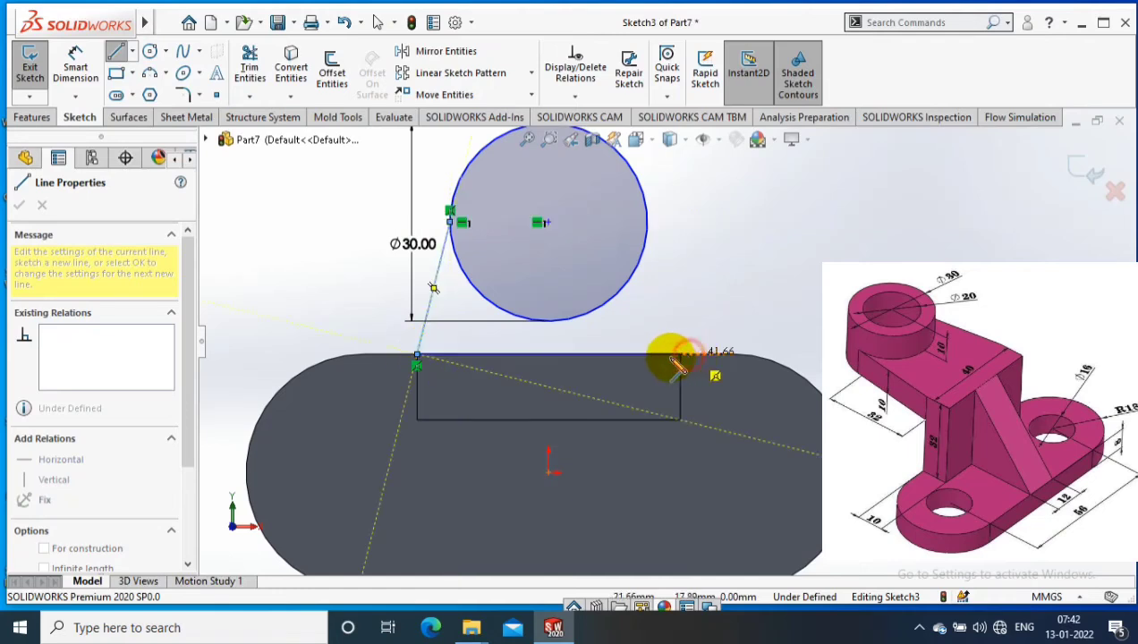
pyautogui.click(680, 355)
pyautogui.click(642, 229)
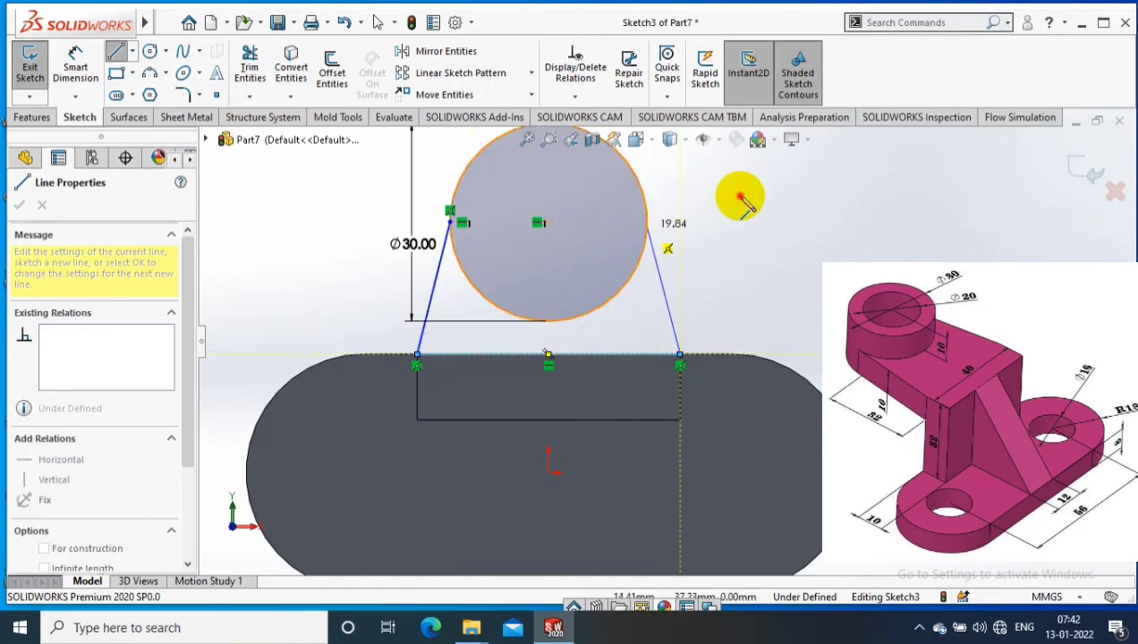
pyautogui.doubleClick(741, 199)
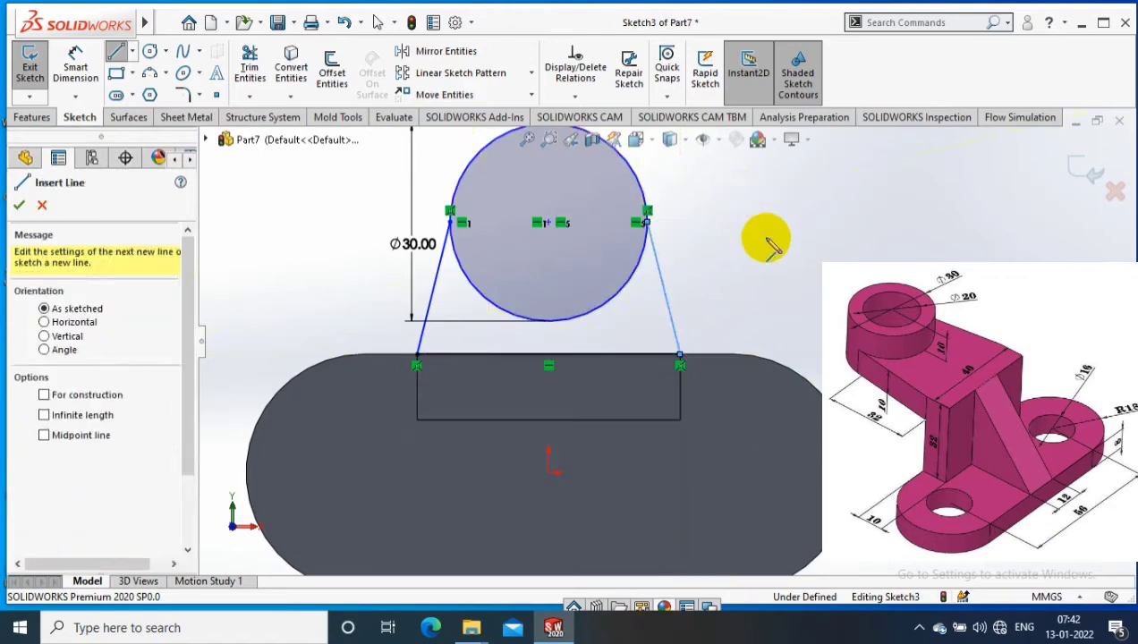
pyautogui.press('Escape')
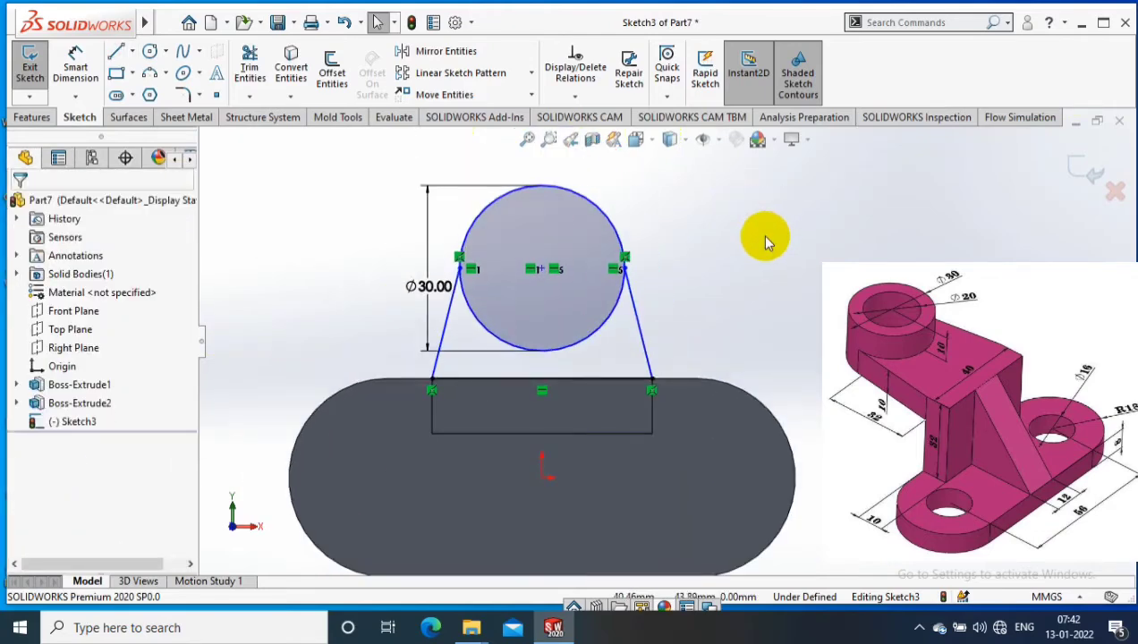
# Add a Vertical relation between the circle centre and the origin
pyautogui.click(542, 269)
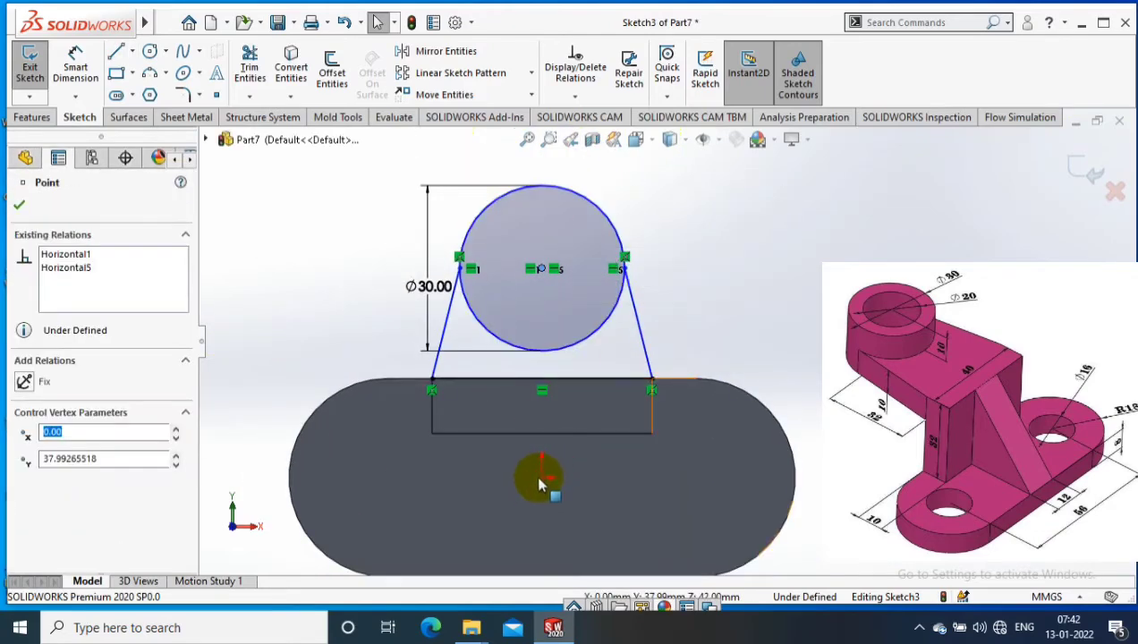
pyautogui.keyDown('ctrl'); pyautogui.click(542, 478); pyautogui.keyUp('ctrl')
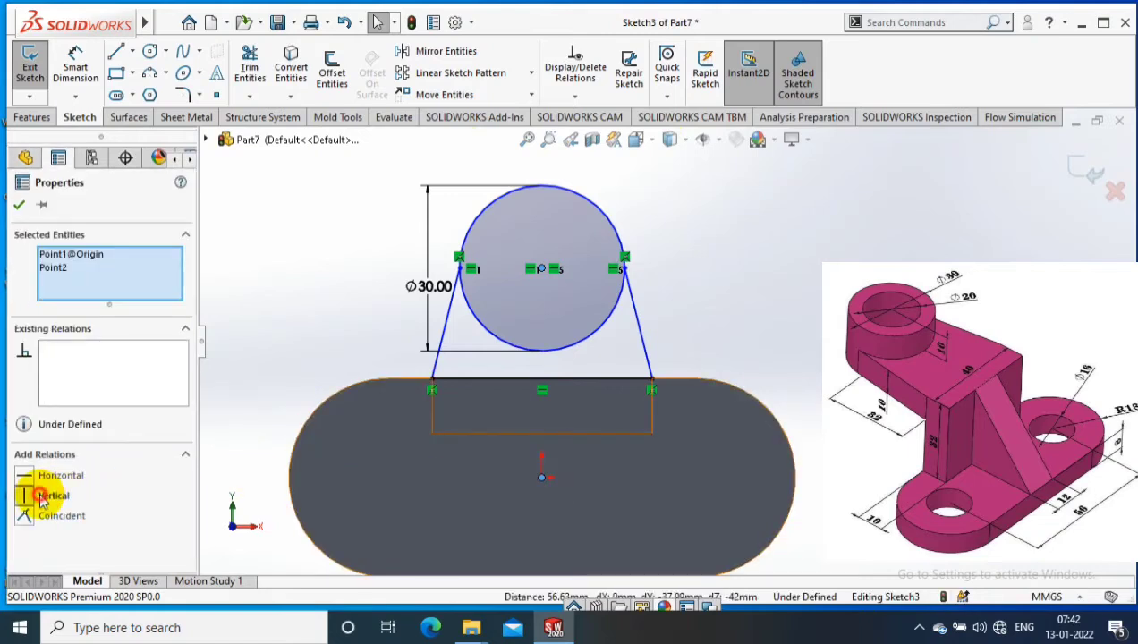
pyautogui.click(36, 495)
pyautogui.click(19, 205)
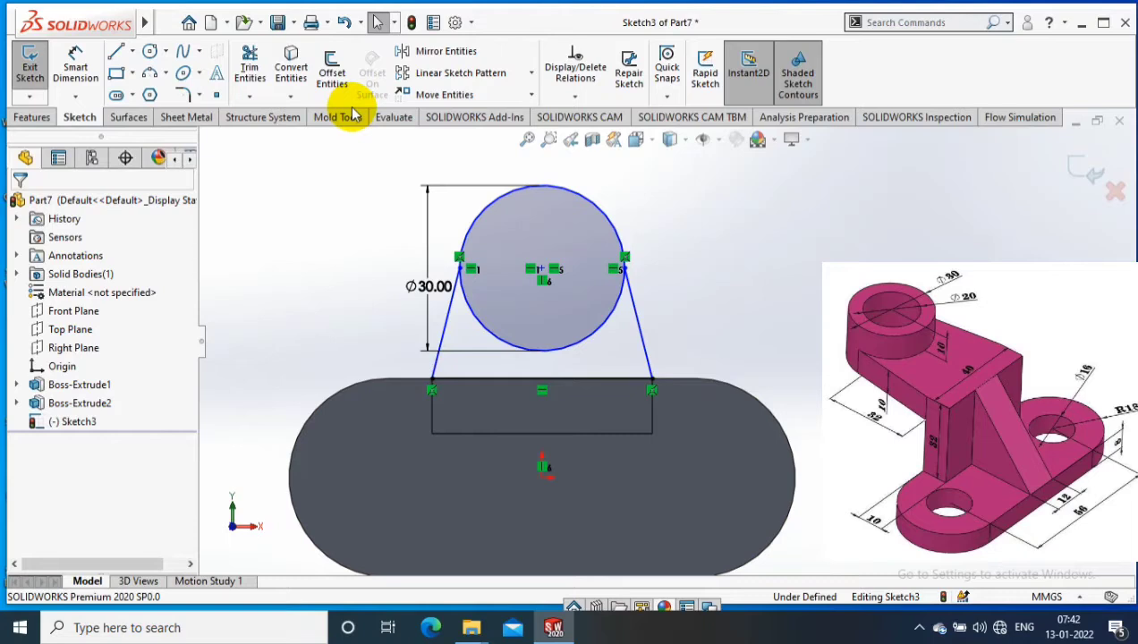
# Dimension the circle centre 32 mm from the block's top edge and exit the sketch
pyautogui.click(76, 61)
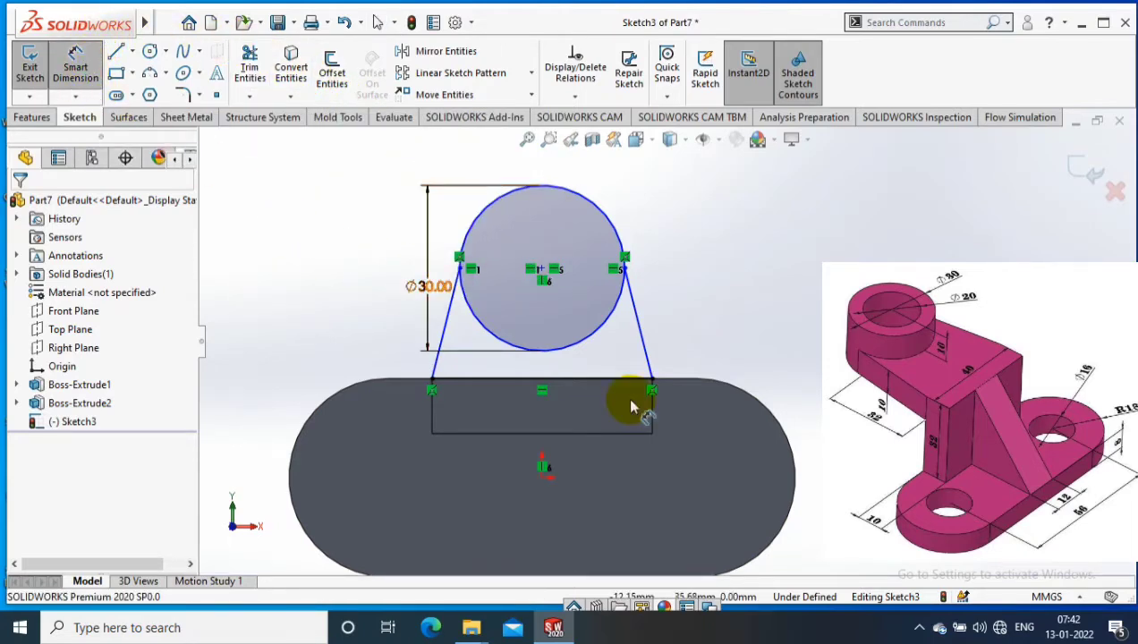
pyautogui.click(541, 268)
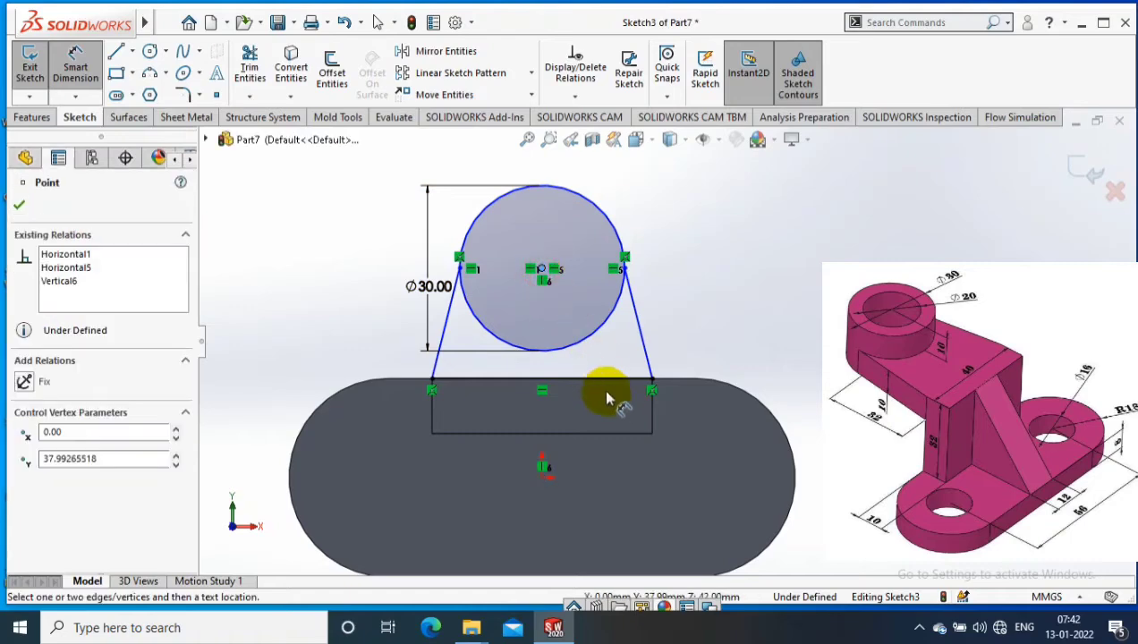
pyautogui.click(606, 381)
pyautogui.click(752, 354)
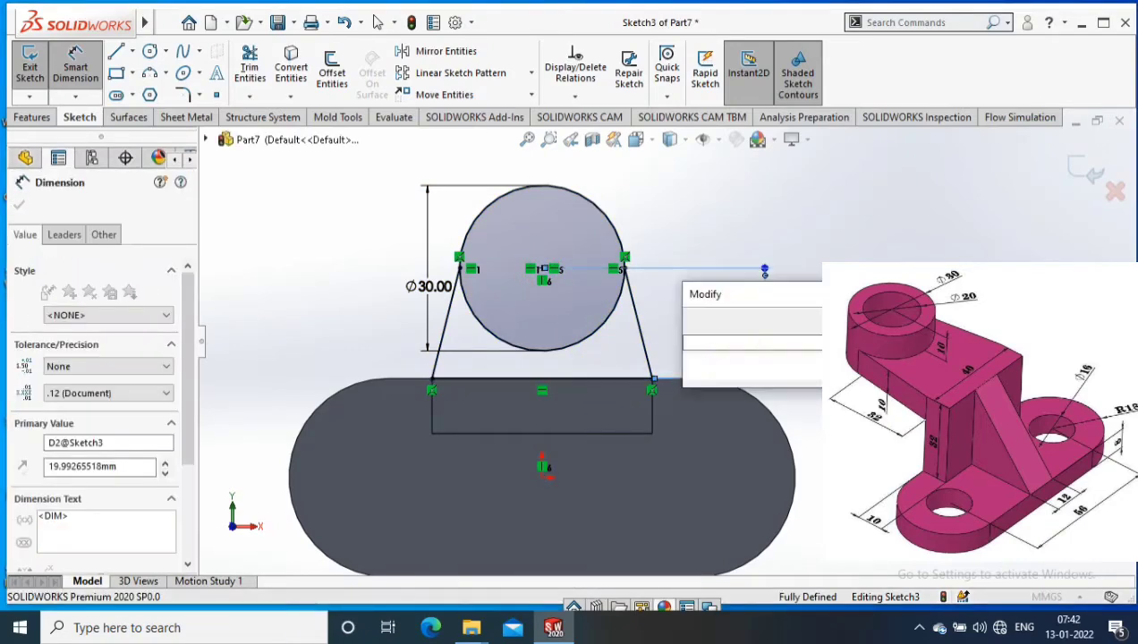
pyautogui.write('32')
pyautogui.press('Return')
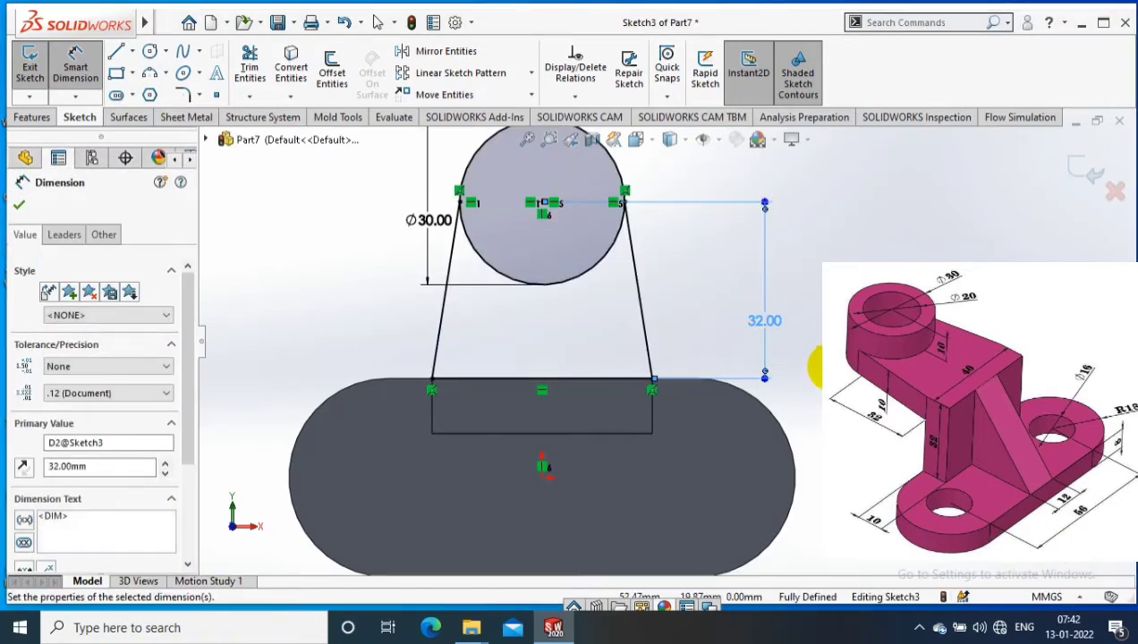
pyautogui.scroll(2, 686, 350)
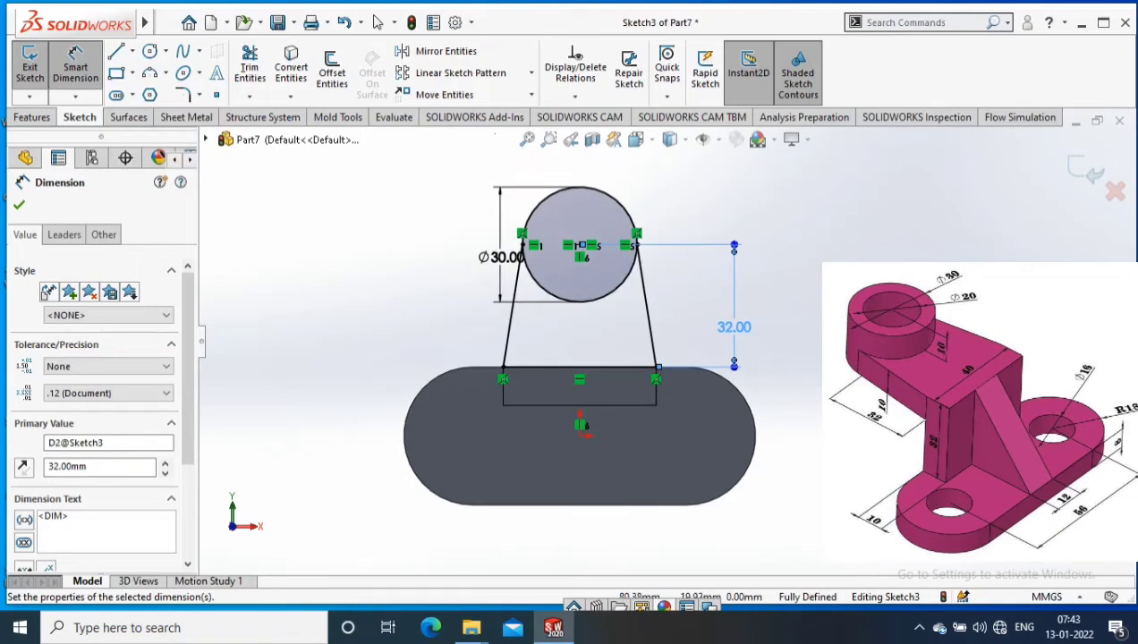
pyautogui.moveTo(920, 253); pyautogui.dragTo(805, 223, button='middle')
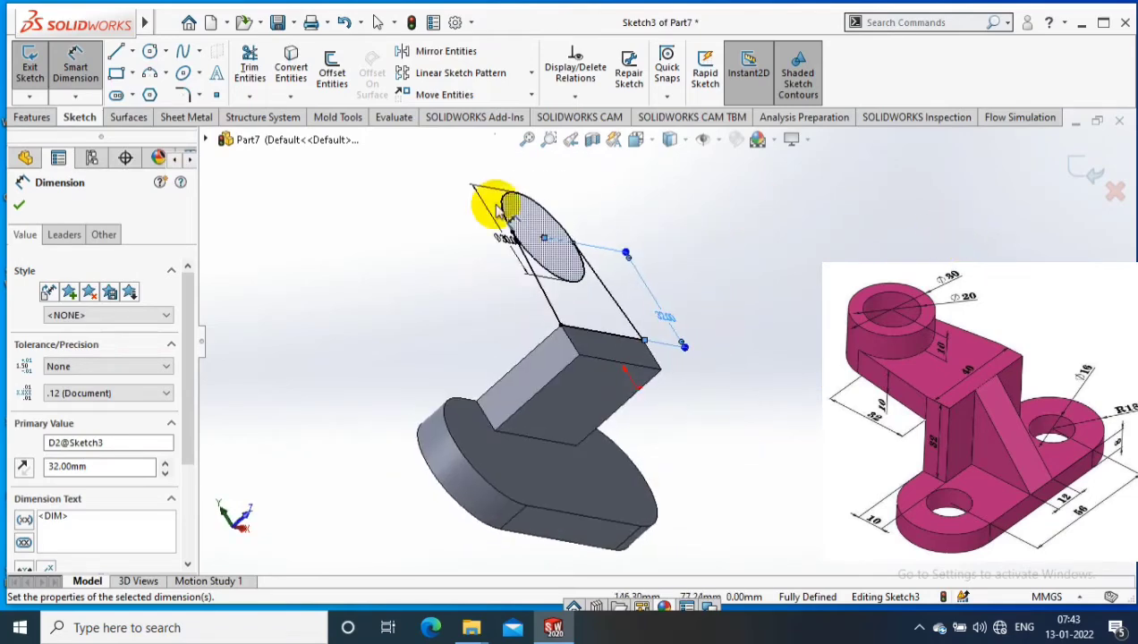
pyautogui.click(40, 79)
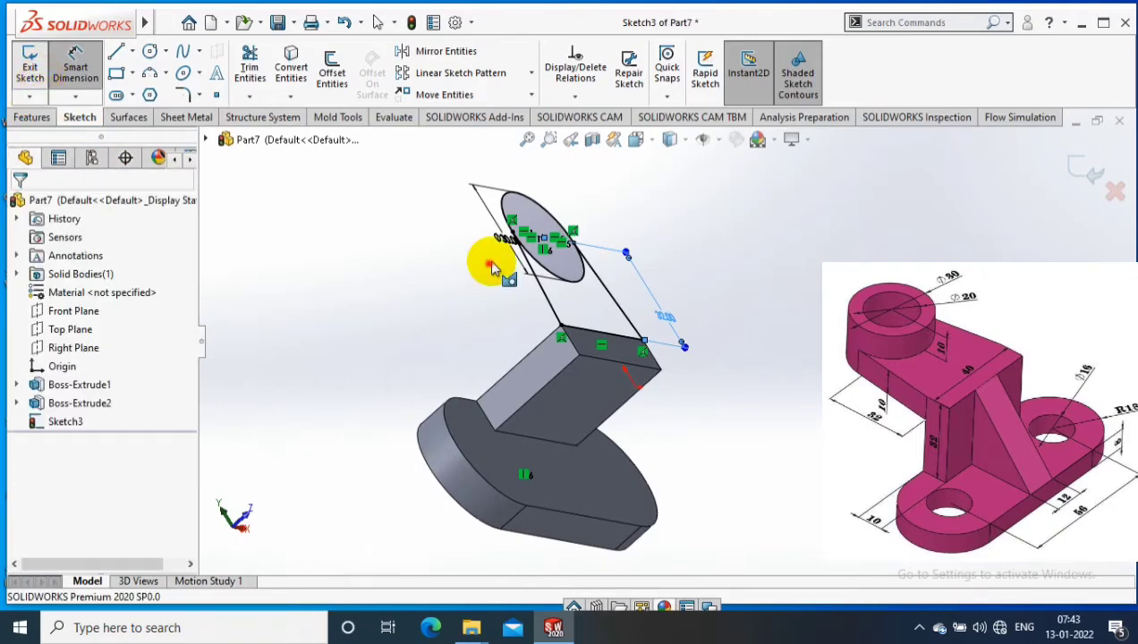
# Extrude the round-topped region 10 mm reversed, then view the upright's front face normal
pyautogui.moveTo(492, 269); pyautogui.dragTo(572, 267, button='right')
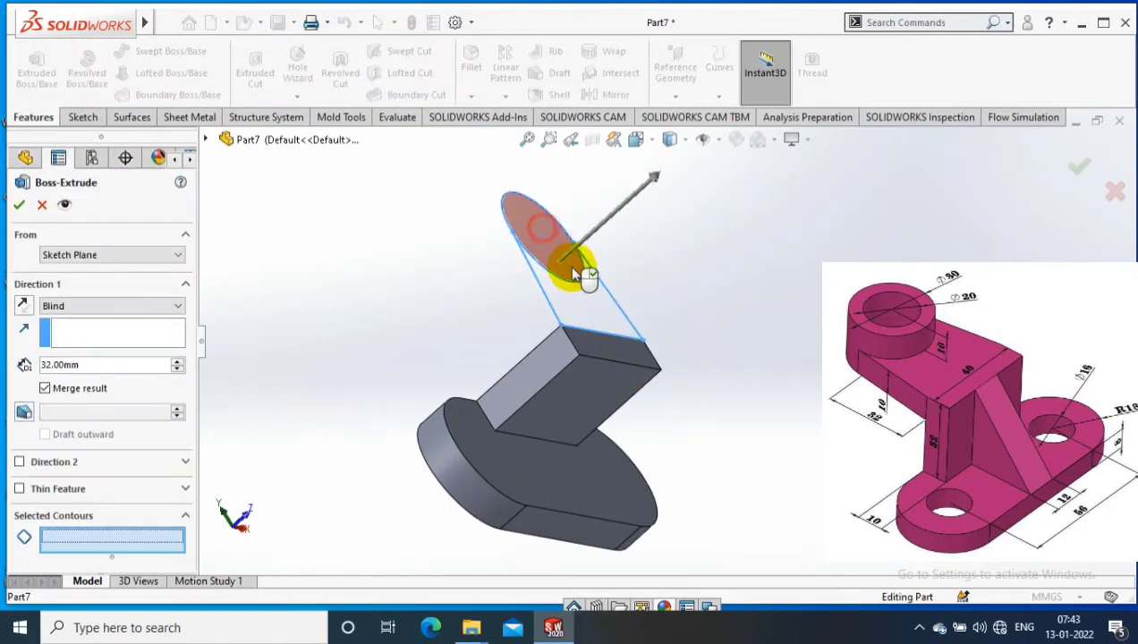
pyautogui.click(602, 313)
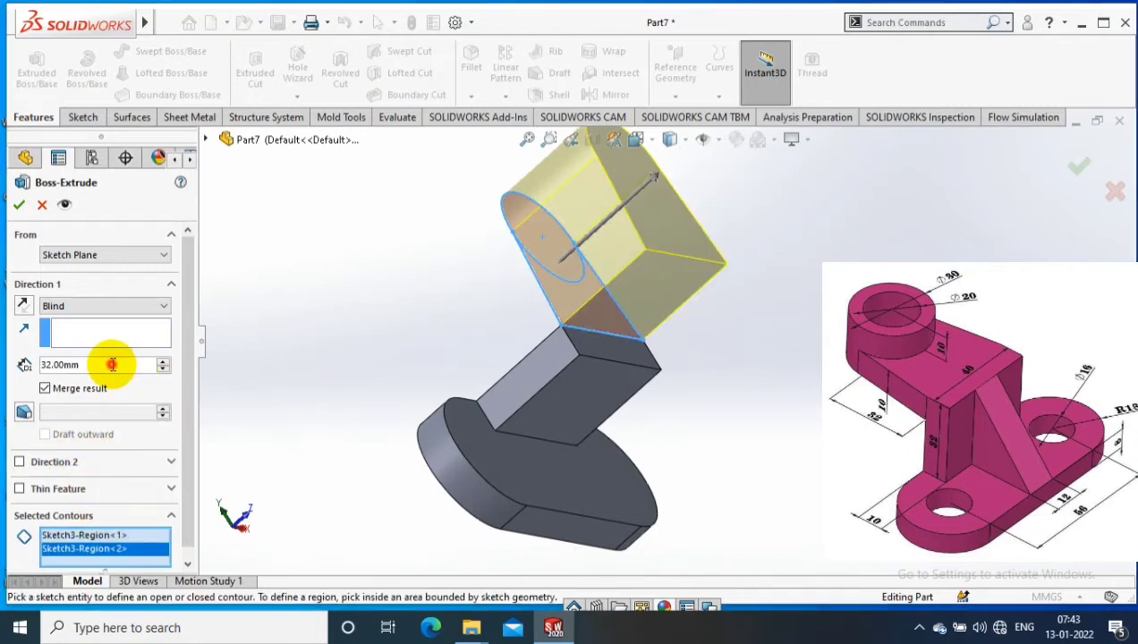
pyautogui.write('10')
pyautogui.press('Return')
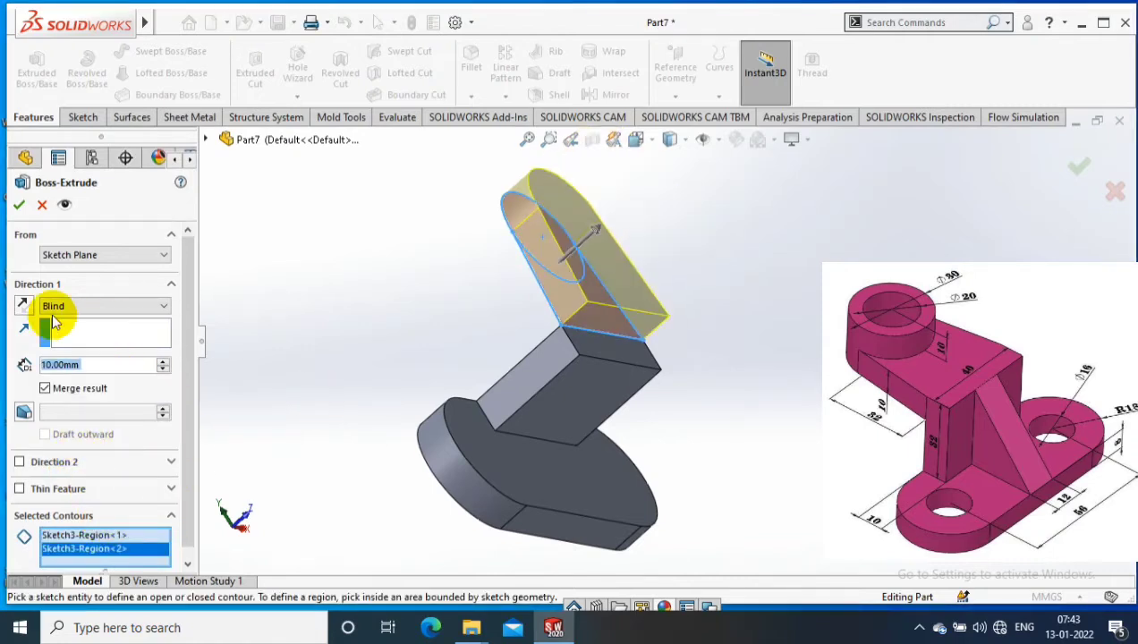
pyautogui.click(23, 305)
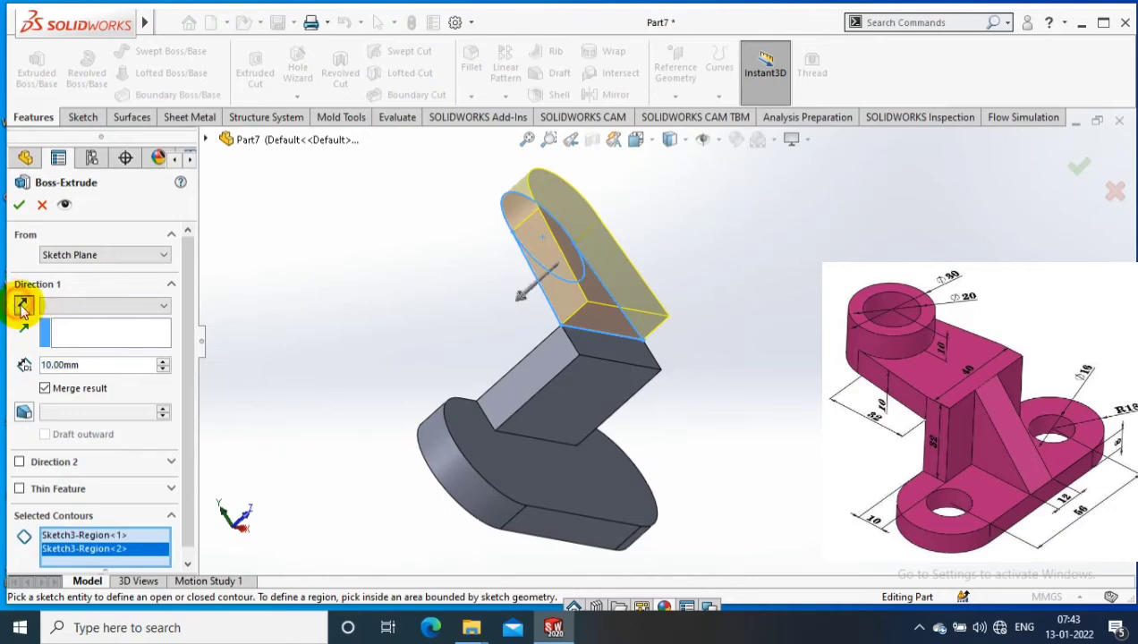
pyautogui.click(19, 204)
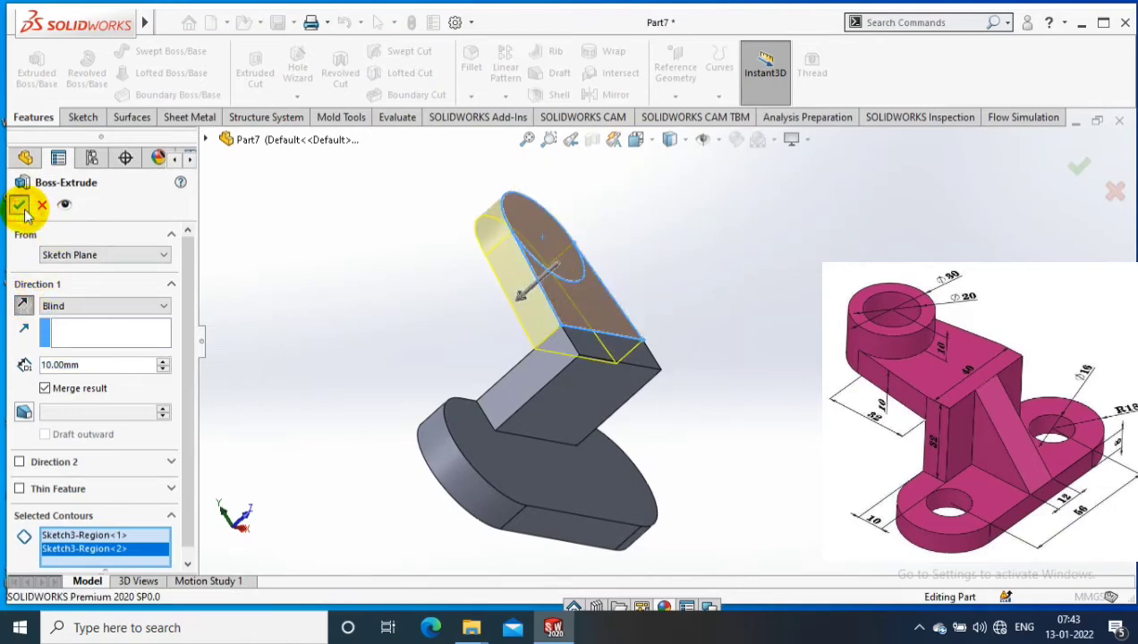
pyautogui.rightClick(590, 267)
pyautogui.click(708, 183)
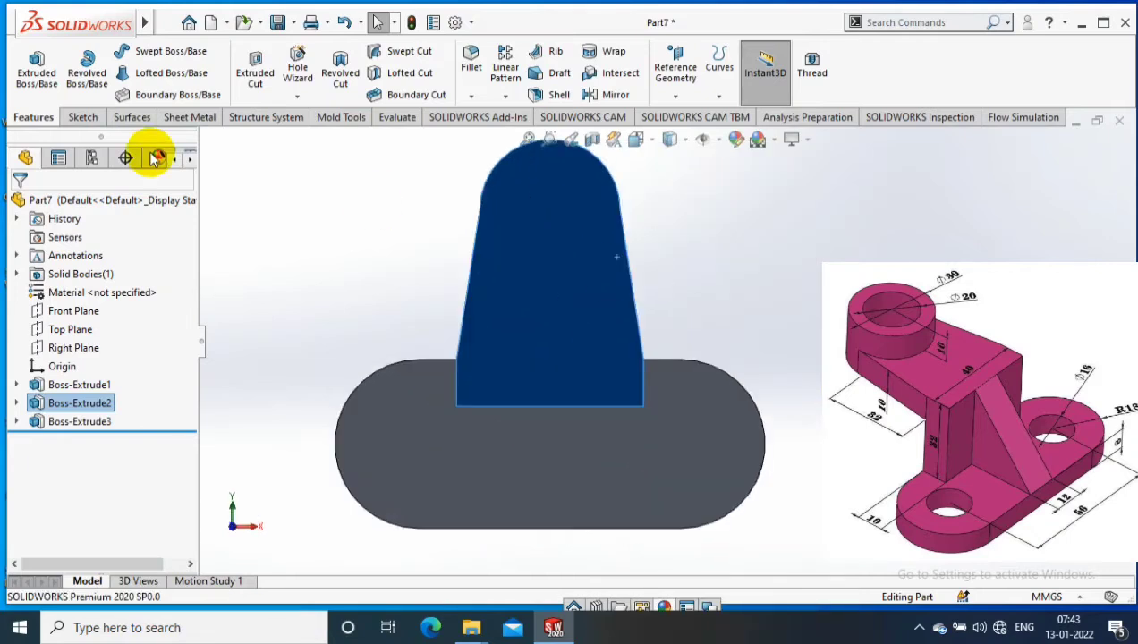
# Start a sketch on the face and draw circles at the top and on each lobe
pyautogui.click(82, 117)
pyautogui.click(29, 67)
pyautogui.click(150, 56)
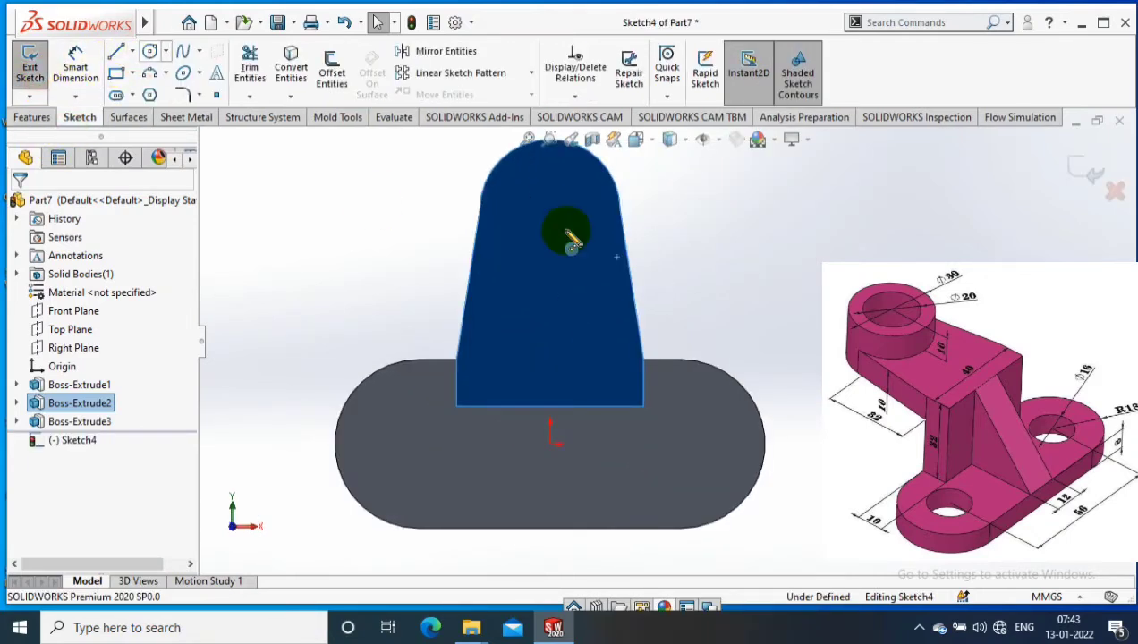
pyautogui.click(568, 233)
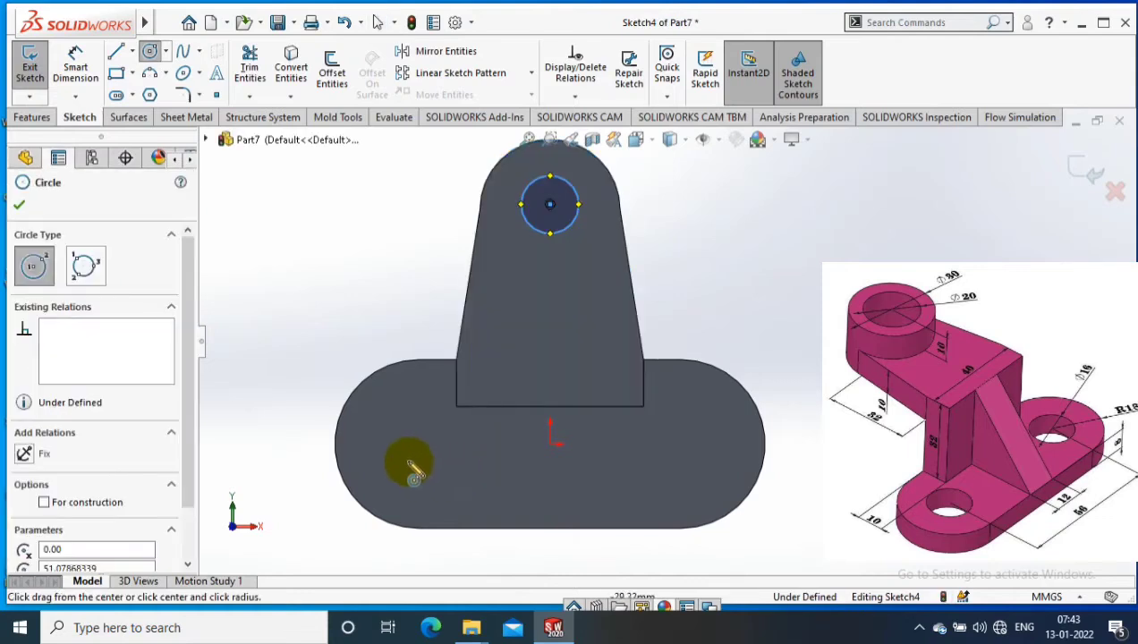
pyautogui.click(407, 450)
pyautogui.click(436, 454)
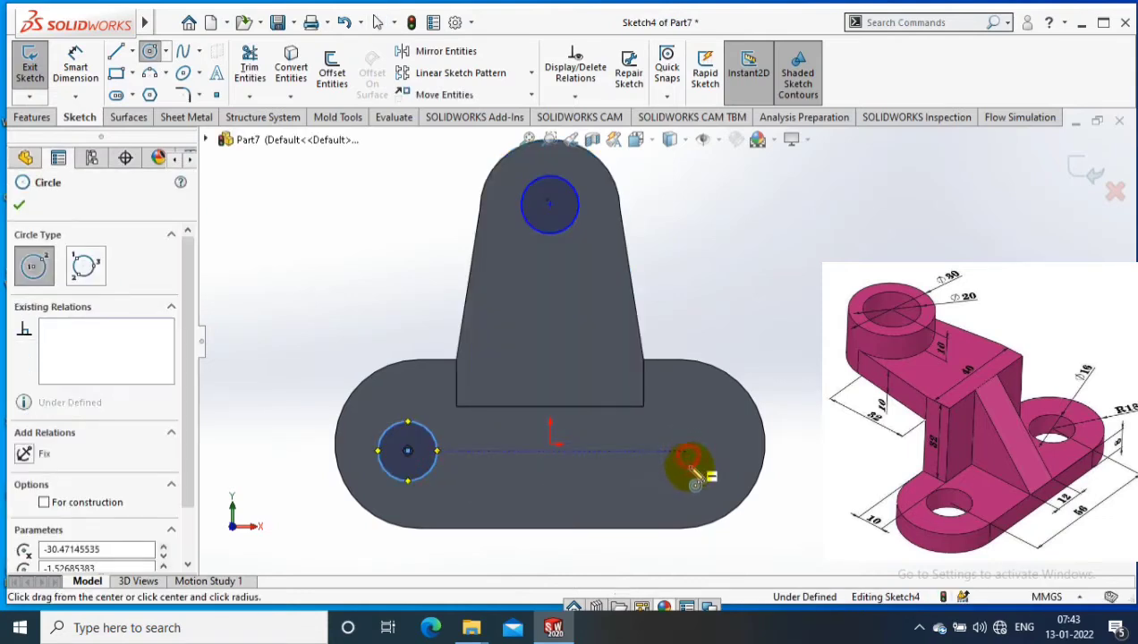
pyautogui.click(688, 450)
pyautogui.click(689, 474)
# Dimension the top circle Ø20 and both lobe circles Ø16
pyautogui.click(76, 67)
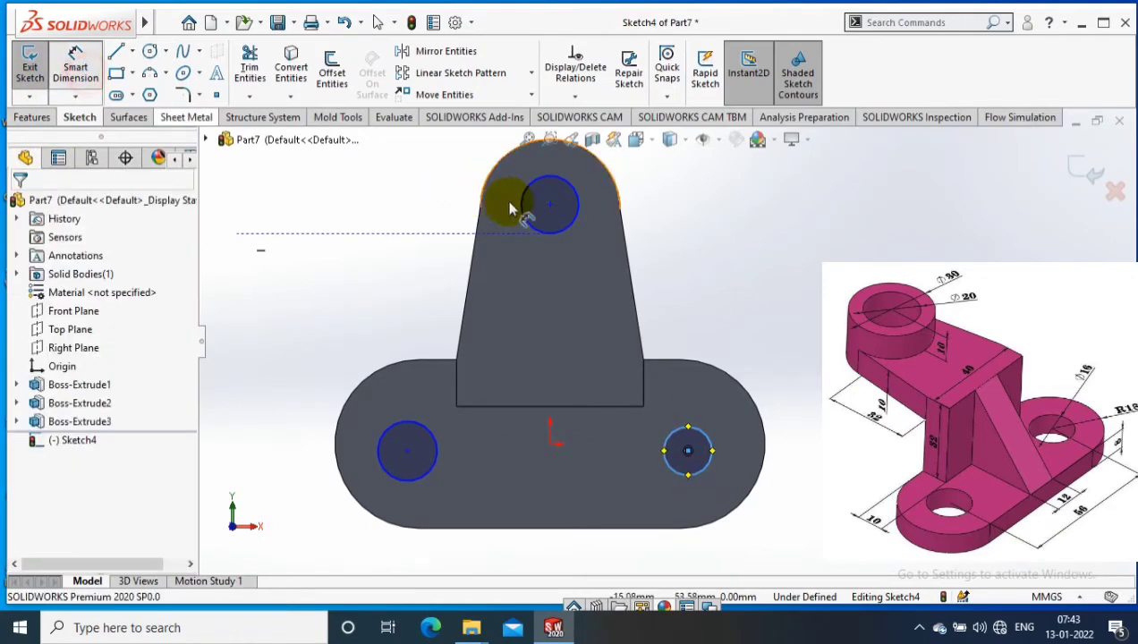
pyautogui.click(528, 216)
pyautogui.click(405, 209)
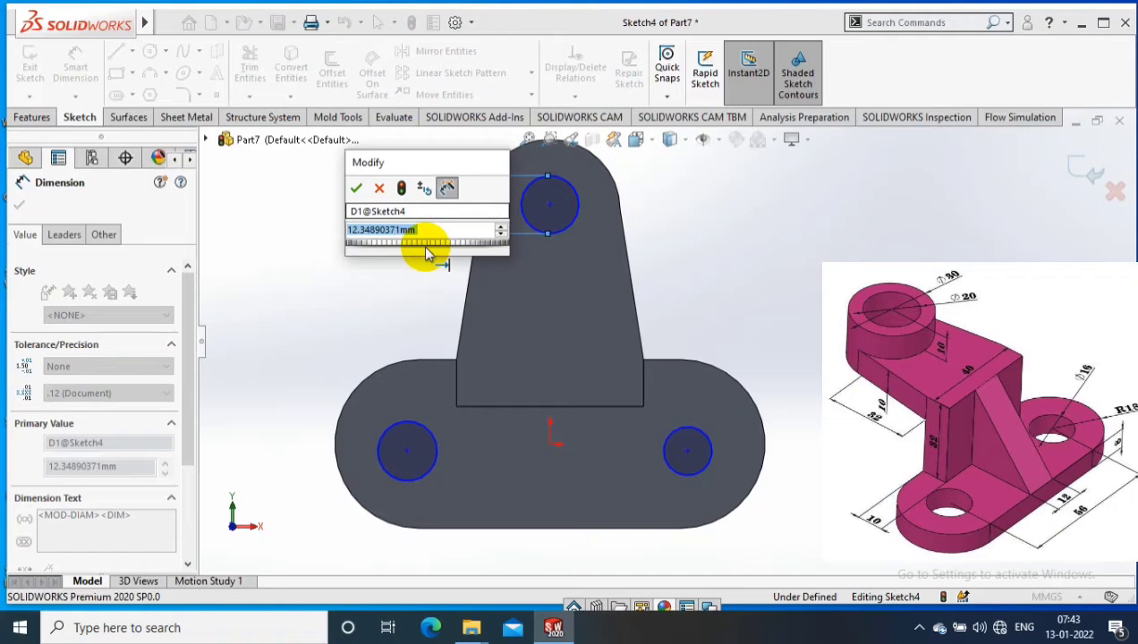
pyautogui.write('20')
pyautogui.press('Return')
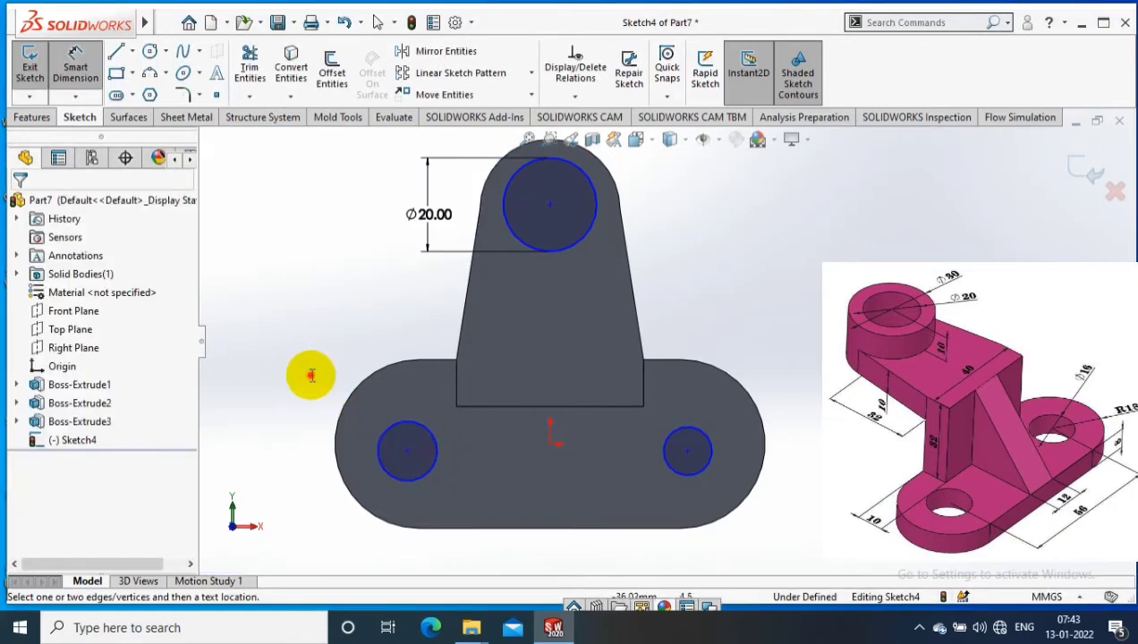
pyautogui.click(316, 374)
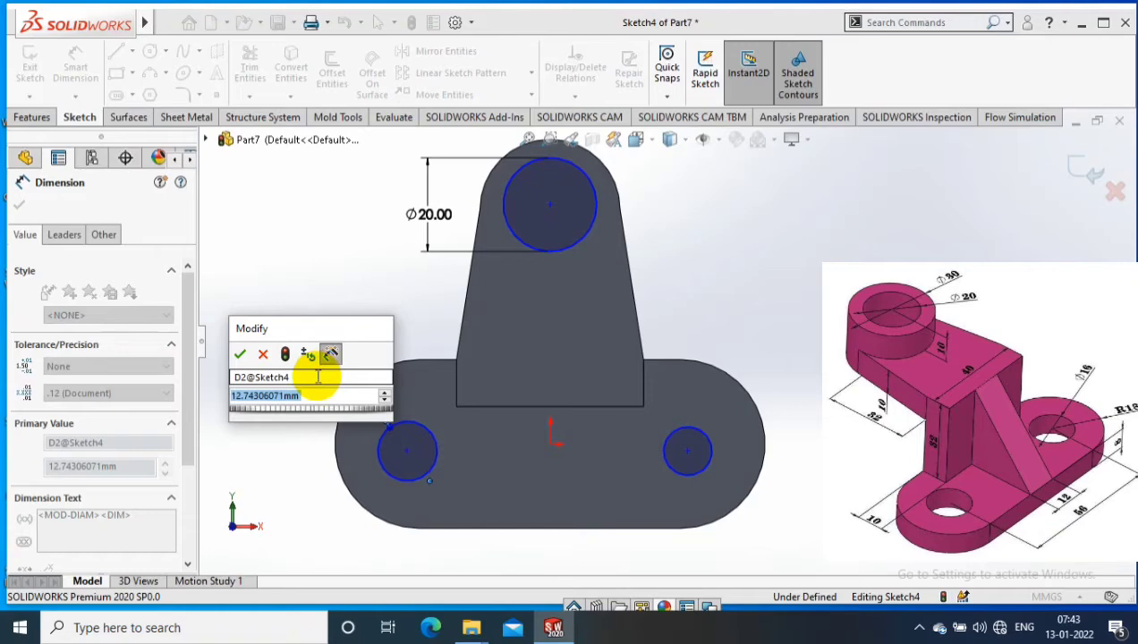
pyautogui.write('16')
pyautogui.press('Return')
pyautogui.click(687, 473)
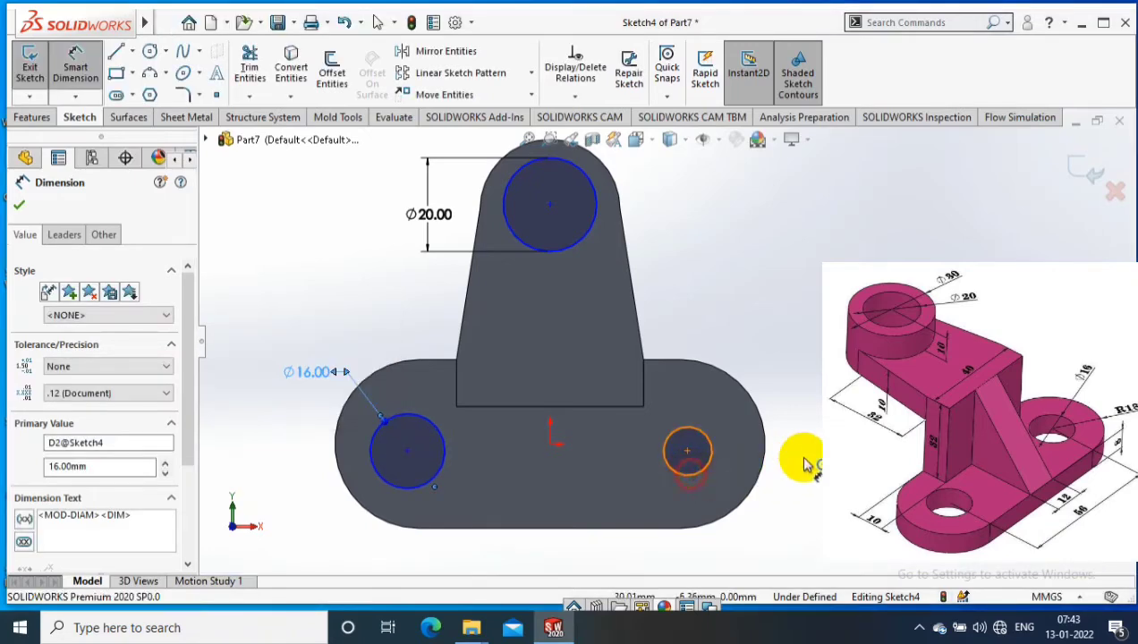
pyautogui.click(806, 461)
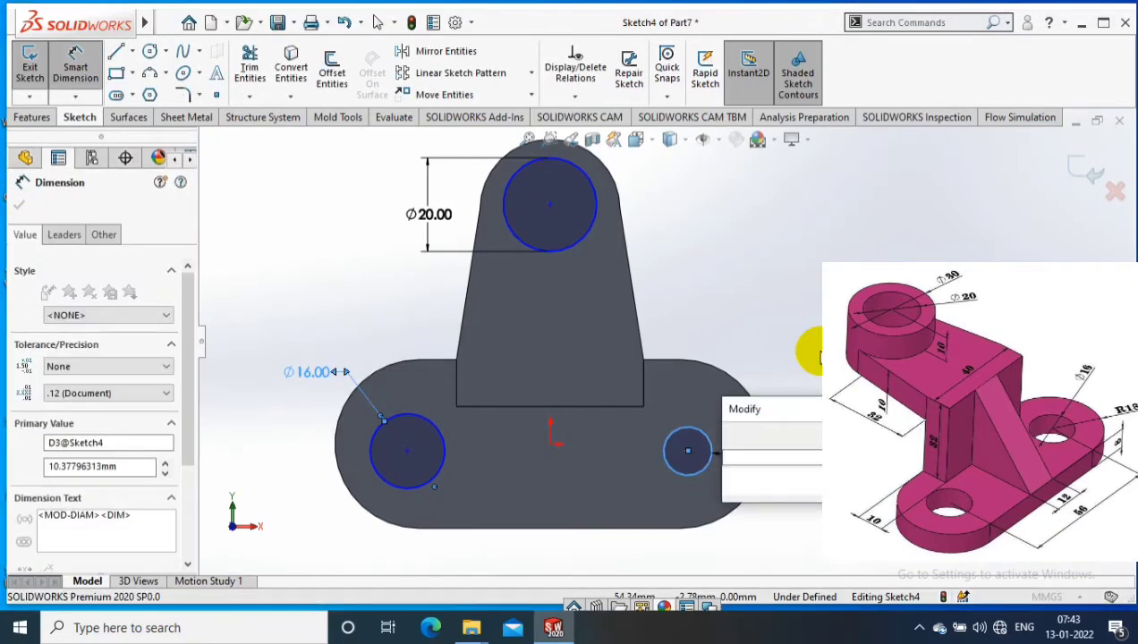
pyautogui.write('16')
pyautogui.press('Return')
pyautogui.press('Escape')
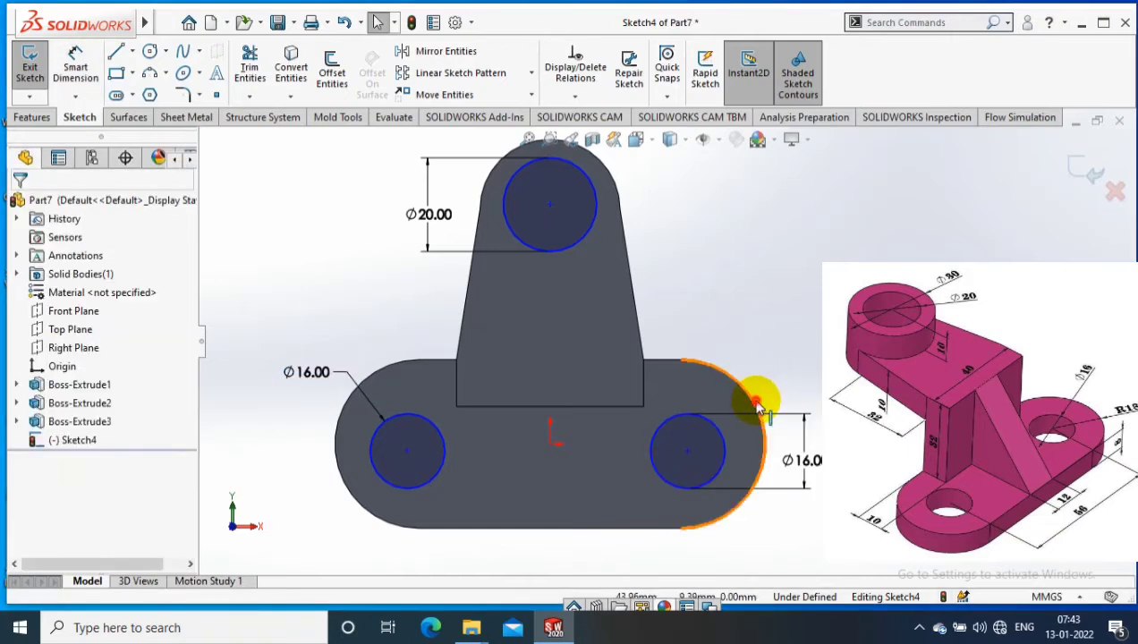
# Dimension the spacing between the two lower circle centres as 56
pyautogui.click(727, 454)
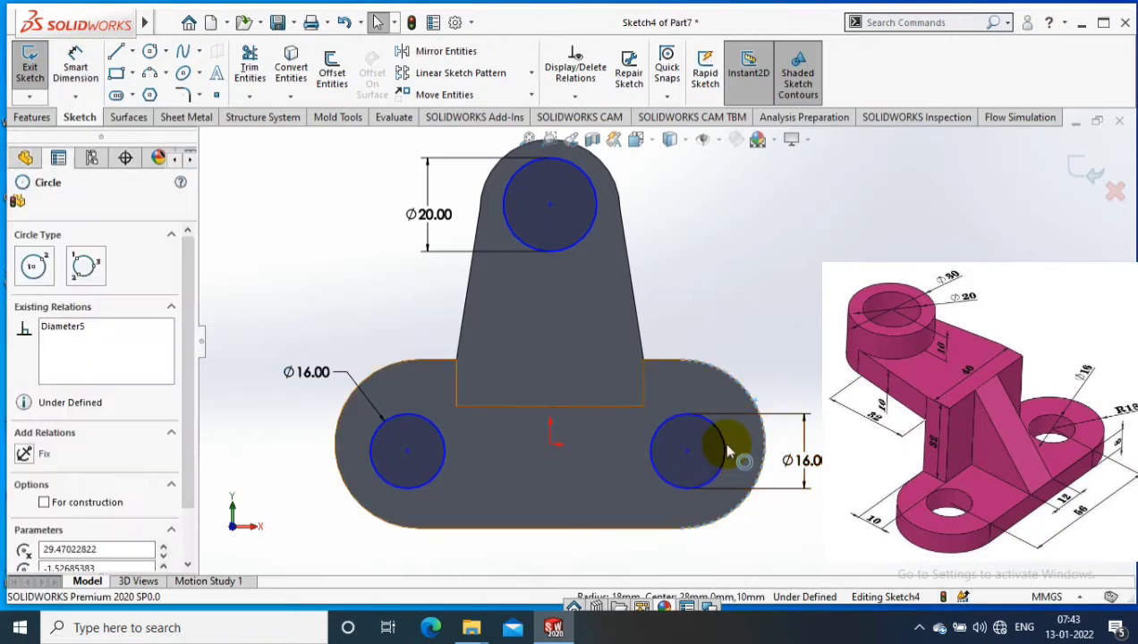
pyautogui.click(730, 438)
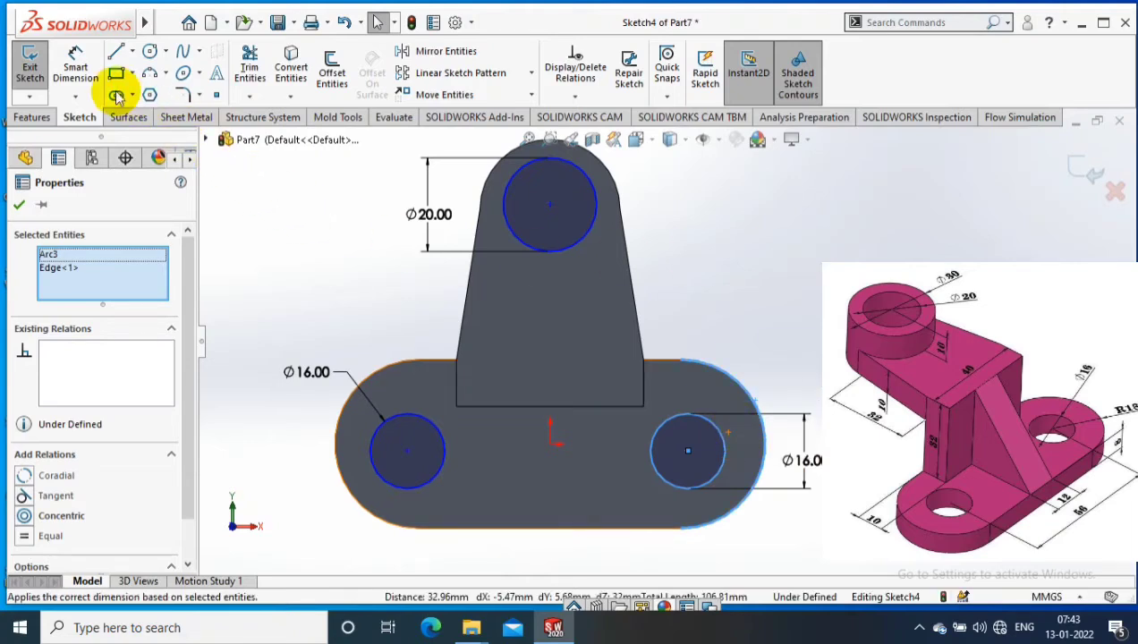
pyautogui.click(73, 56)
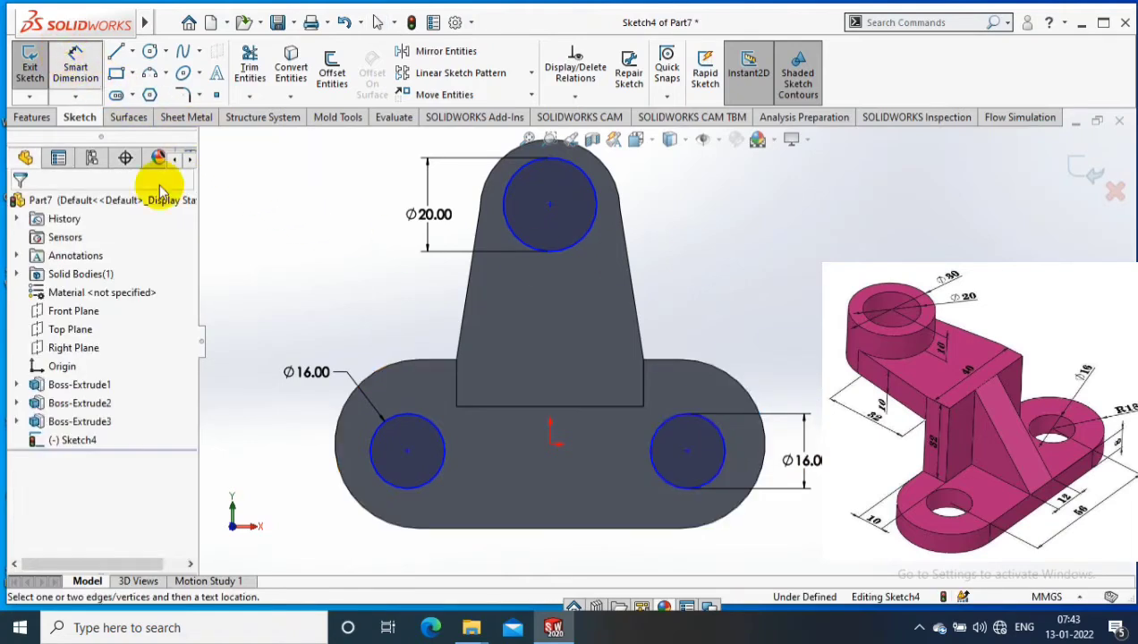
pyautogui.click(408, 451)
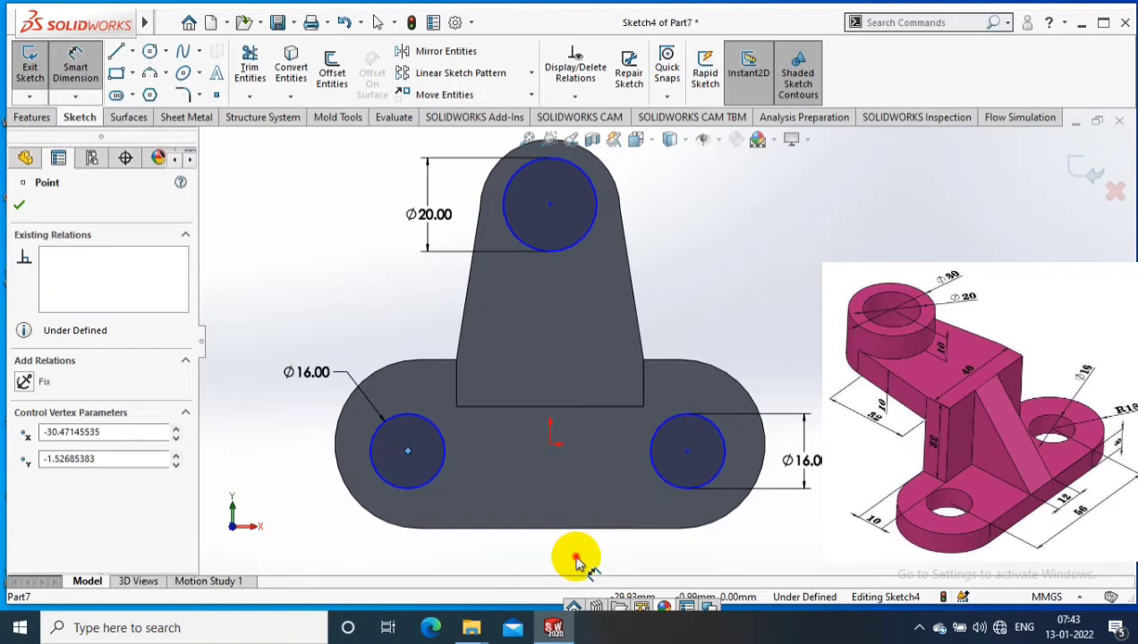
pyautogui.click(576, 562)
pyautogui.write('56')
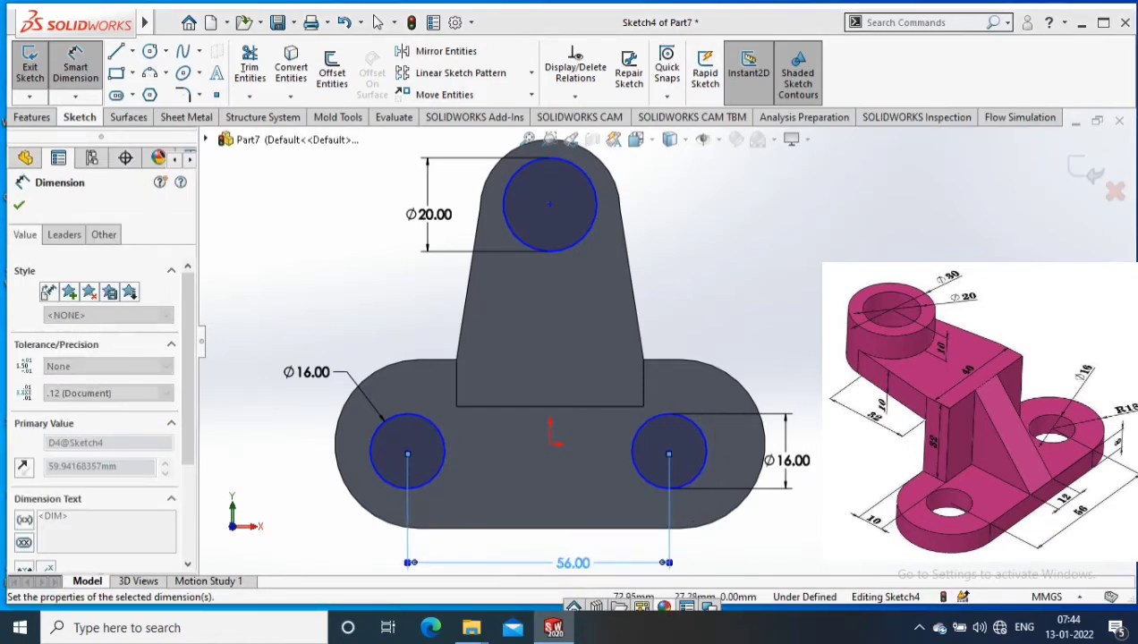
pyautogui.click(808, 331)
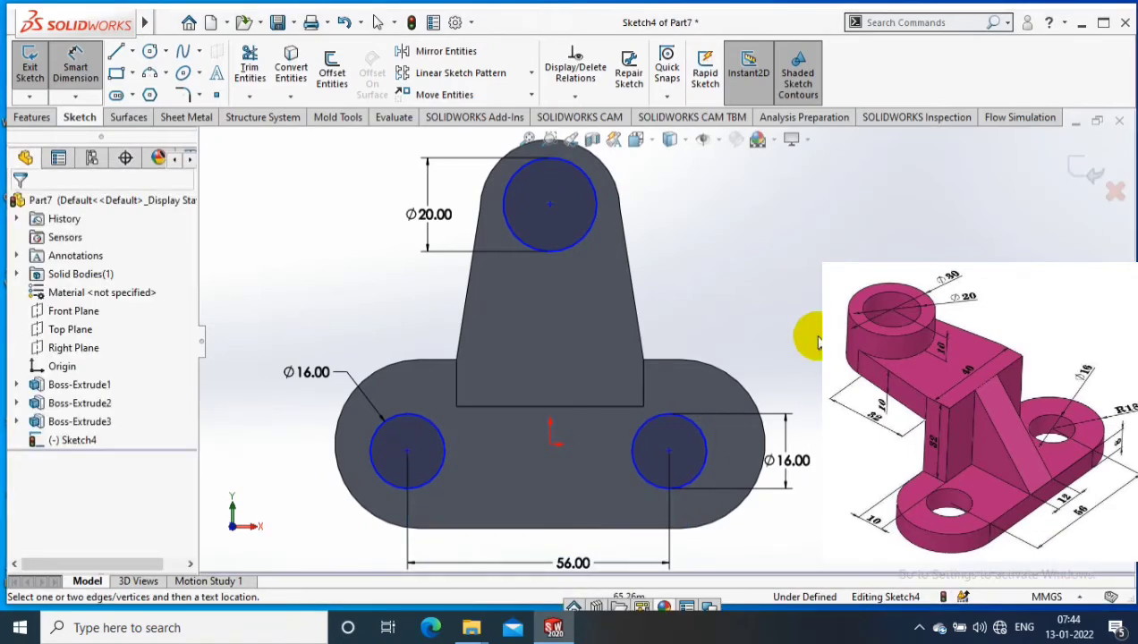
# Dimension the right circle centre 28 from the origin
pyautogui.click(493, 349)
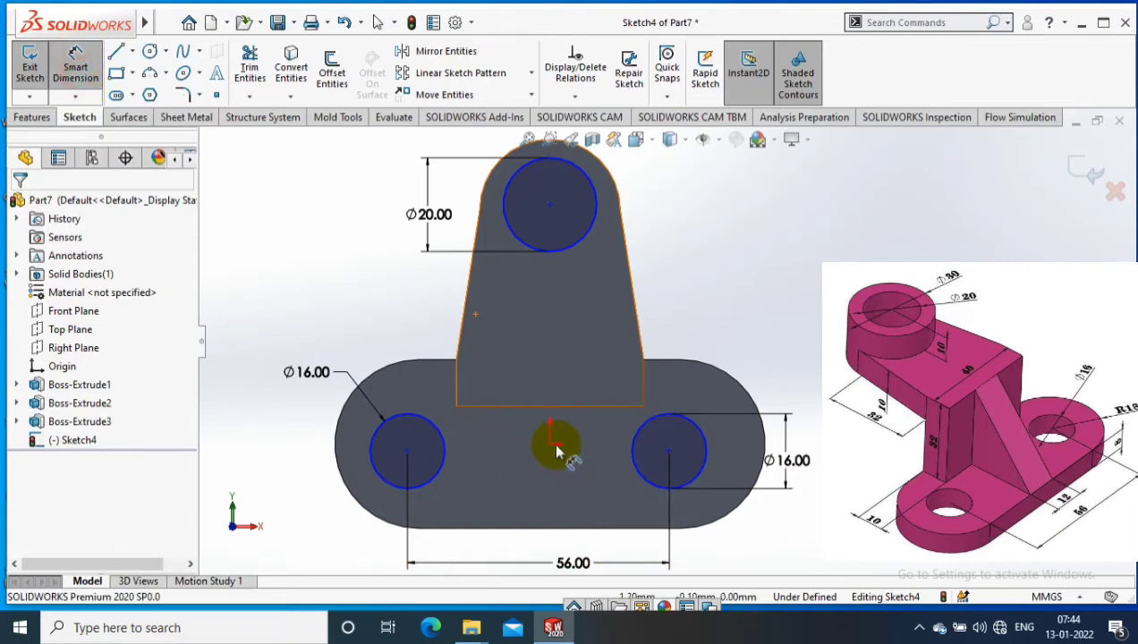
pyautogui.press('Escape')
pyautogui.click(669, 455)
pyautogui.click(551, 443)
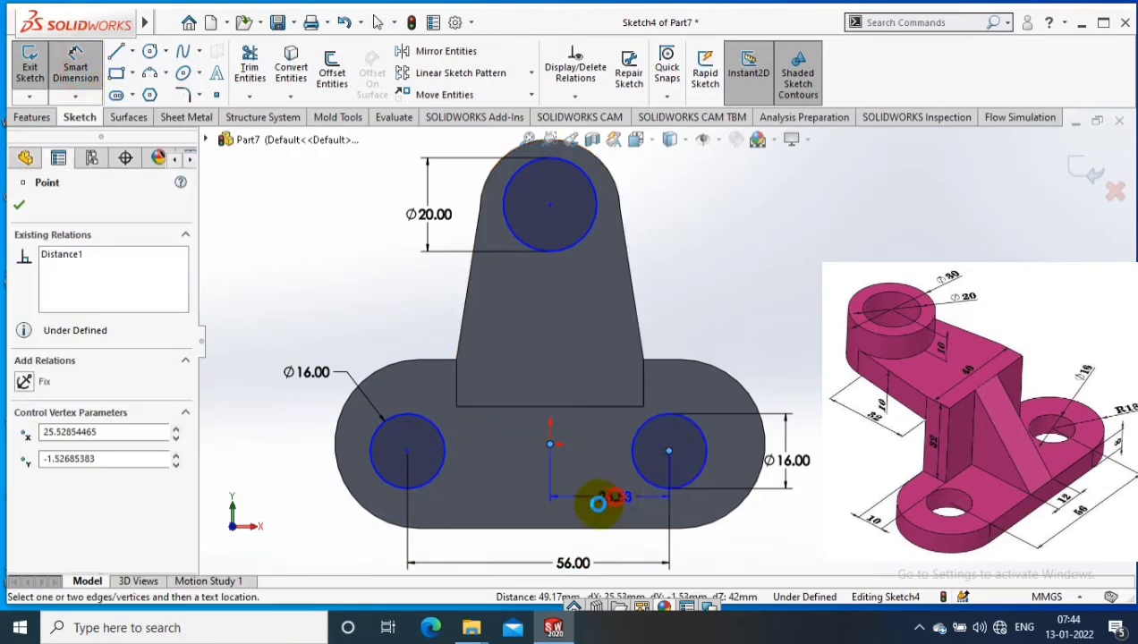
pyautogui.click(591, 501)
pyautogui.write('2')
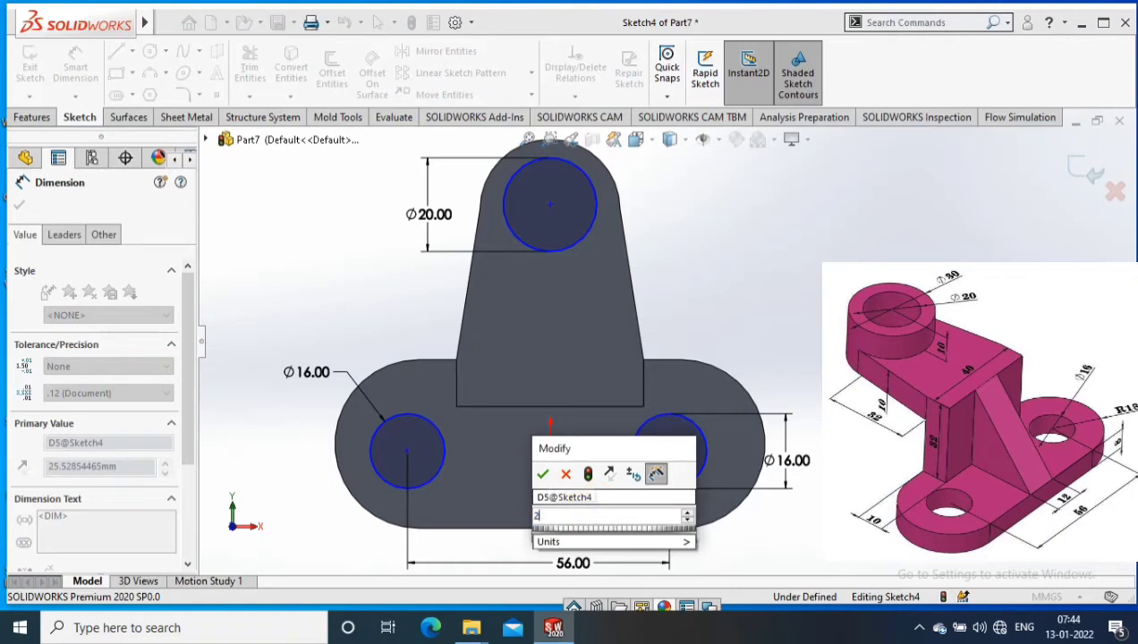
pyautogui.write('8')
pyautogui.press('Return')
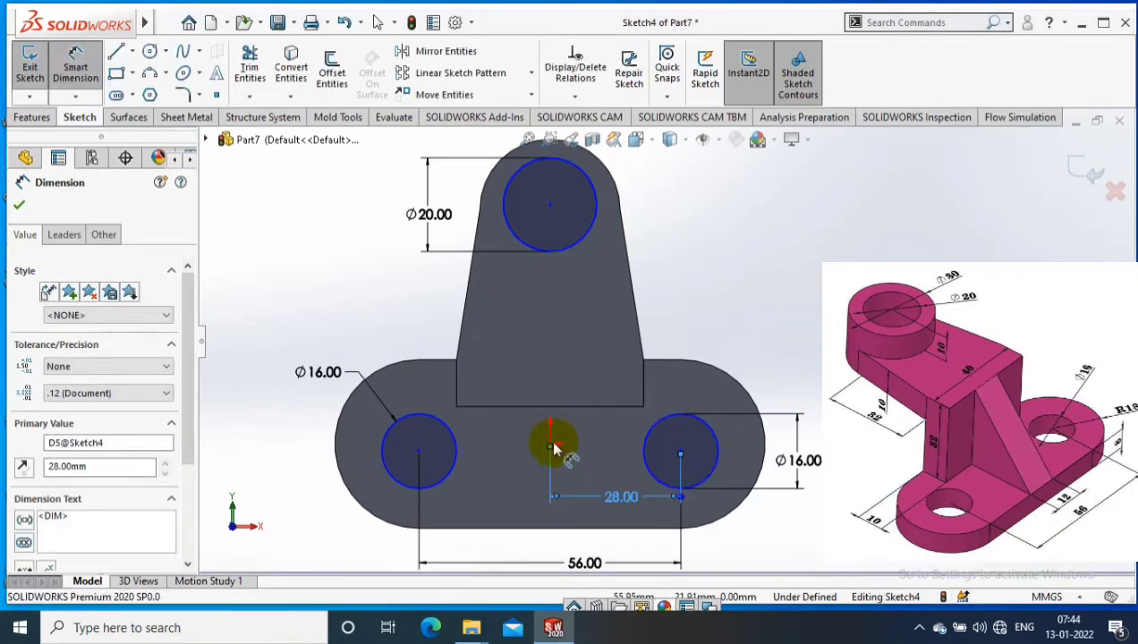
pyautogui.click(724, 304)
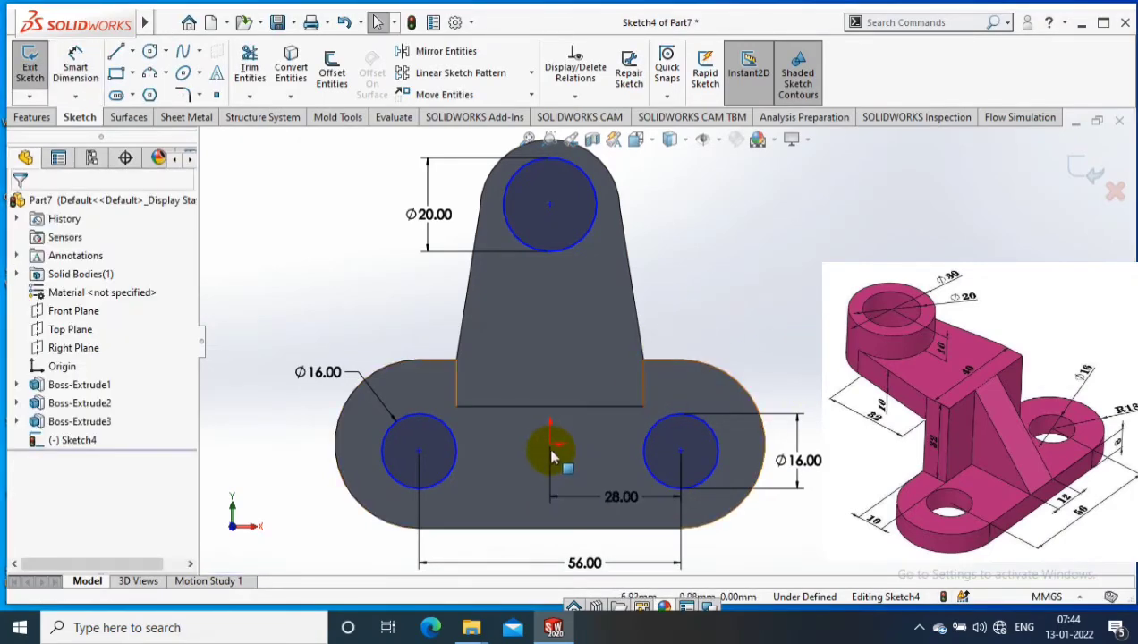
# Add a Horizontal relation making the lower hole centres level with the origin
pyautogui.click(680, 452)
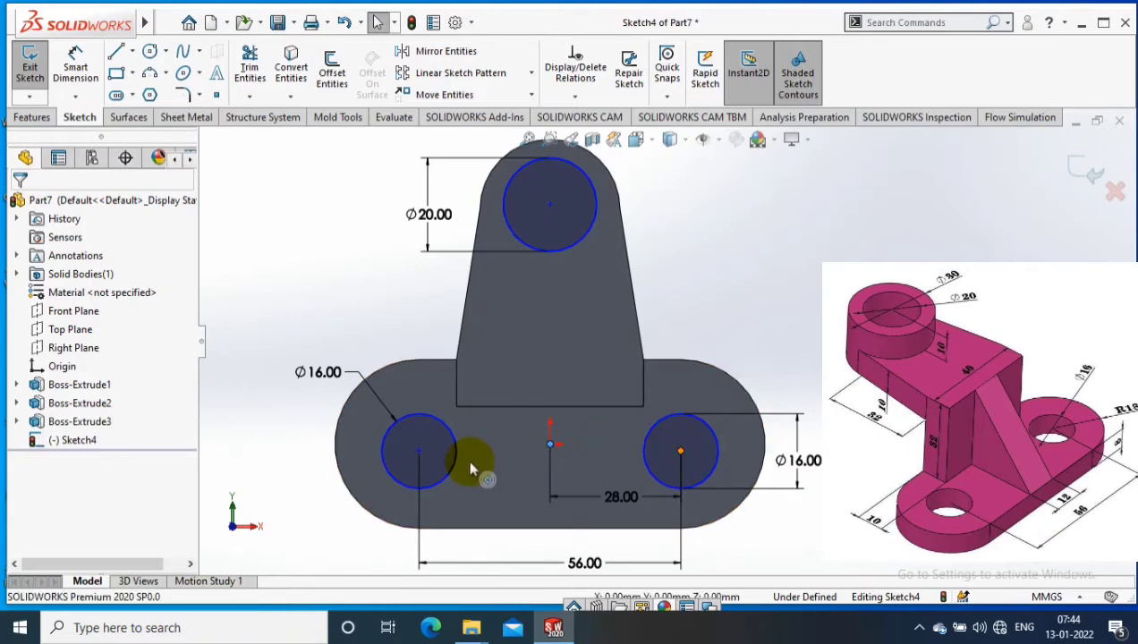
pyautogui.keyDown('ctrl'); pyautogui.click(421, 452); pyautogui.keyUp('ctrl')
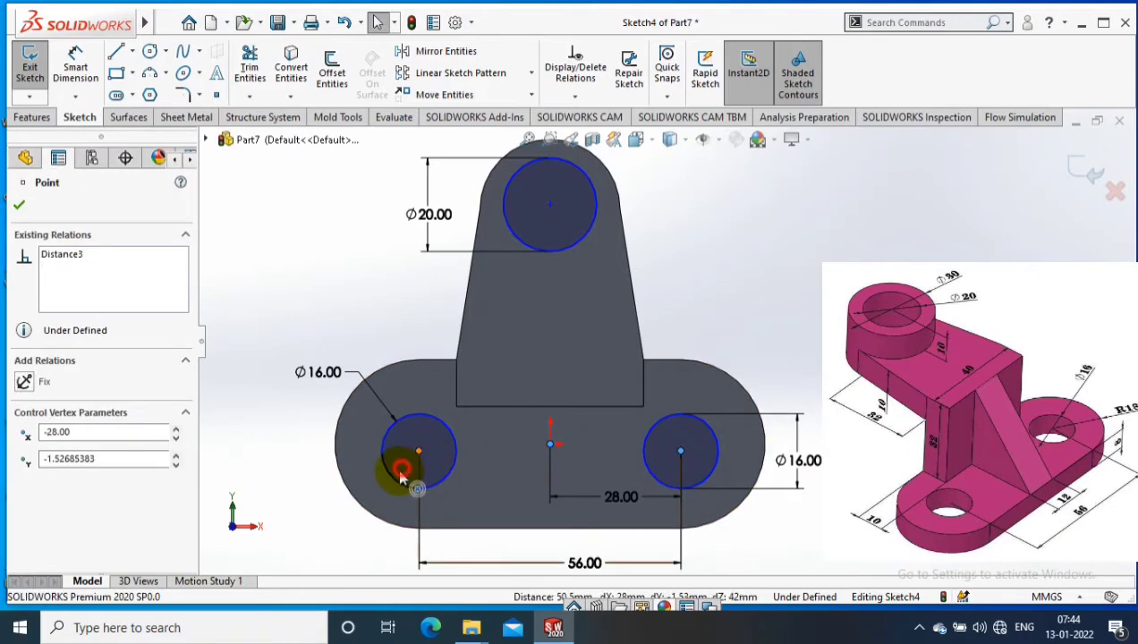
pyautogui.click(59, 475)
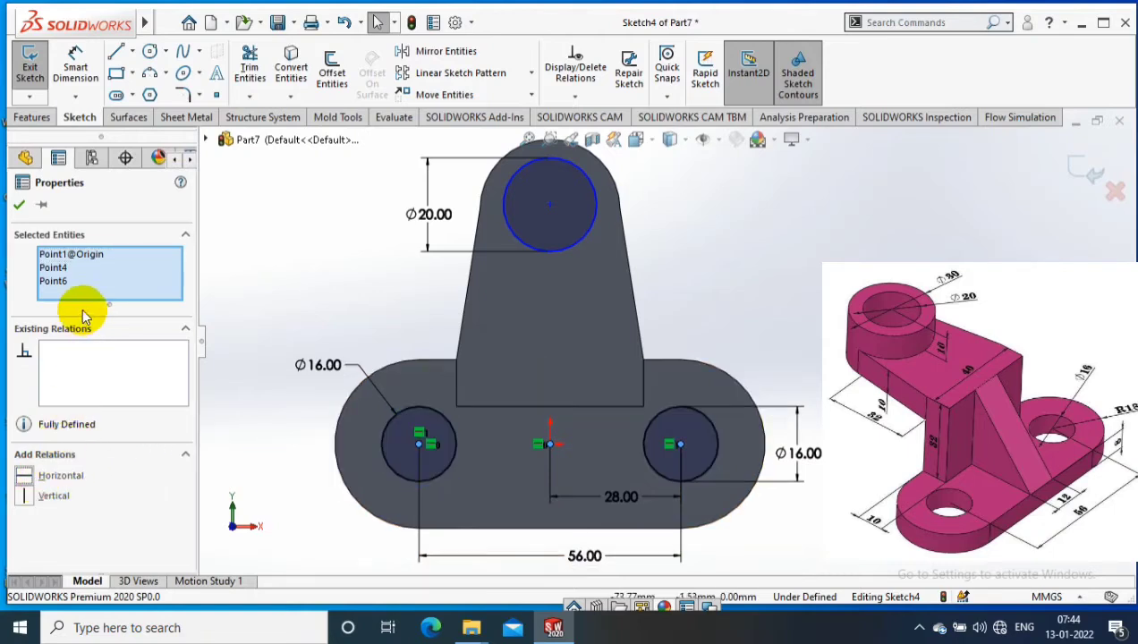
pyautogui.click(19, 204)
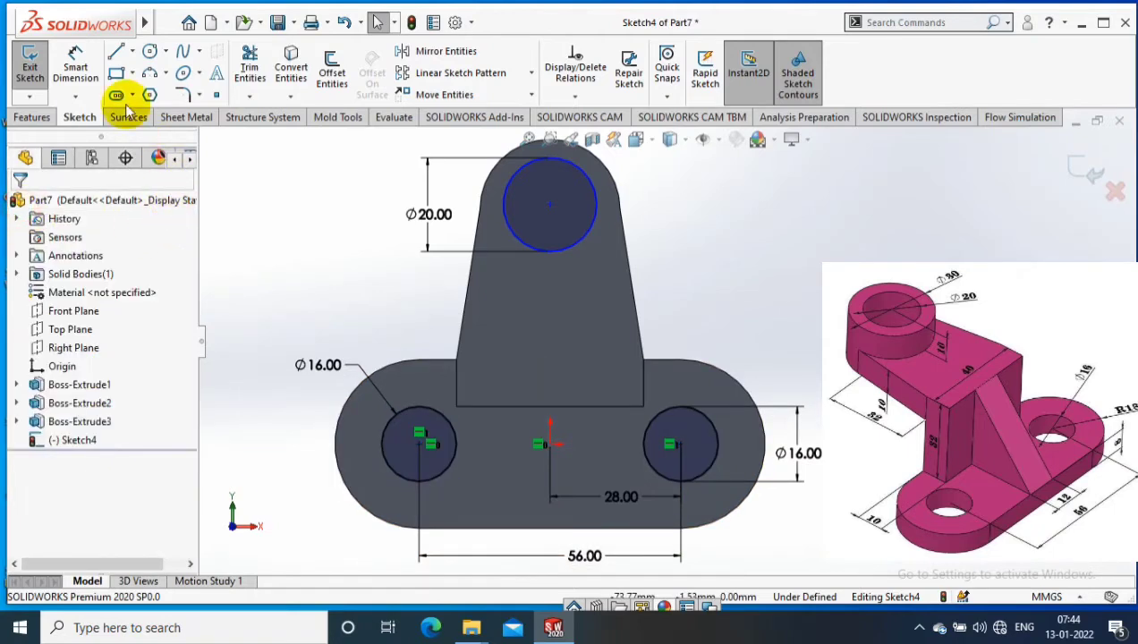
# Make the top circle concentric with the upright's arc and exit the sketch
pyautogui.click(76, 65)
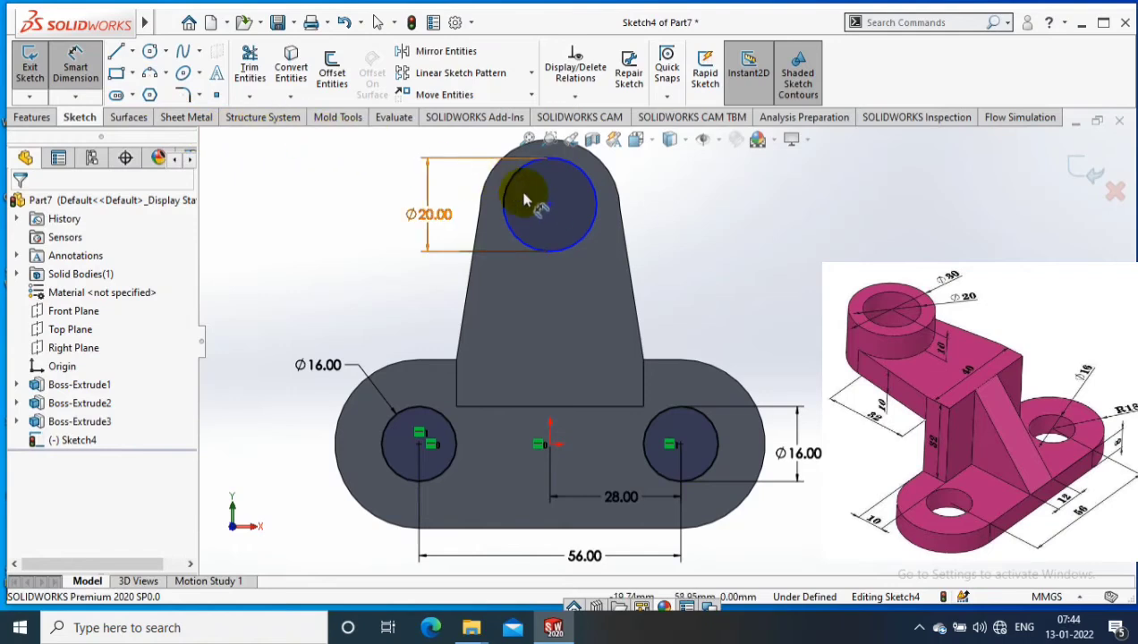
pyautogui.click(601, 199)
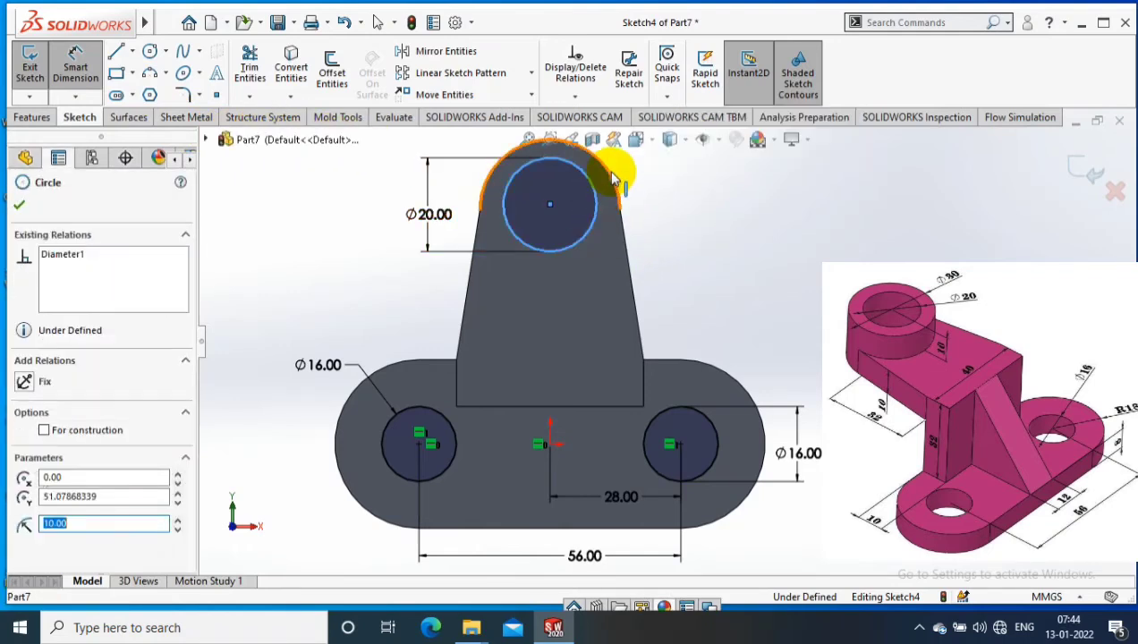
pyautogui.press('Escape')
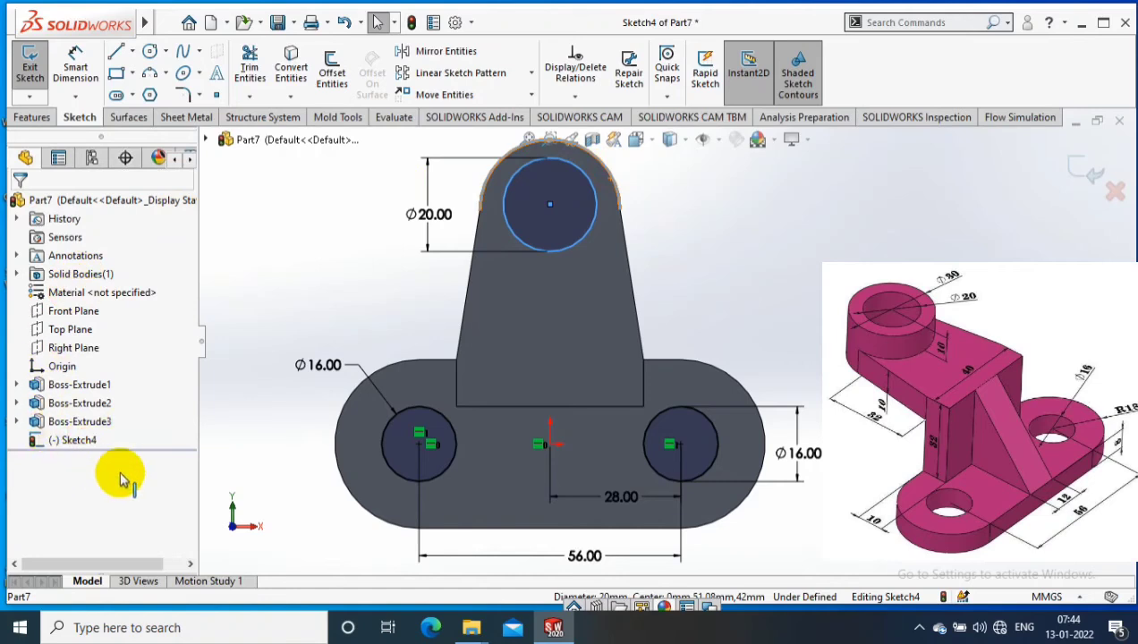
pyautogui.click(22, 514)
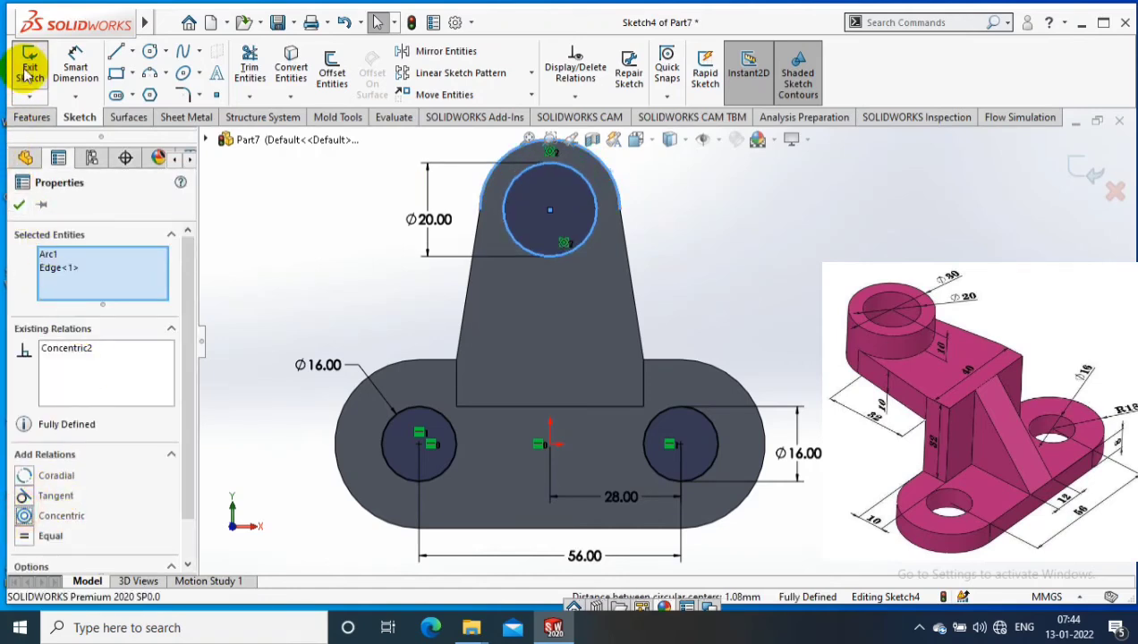
pyautogui.press('Escape')
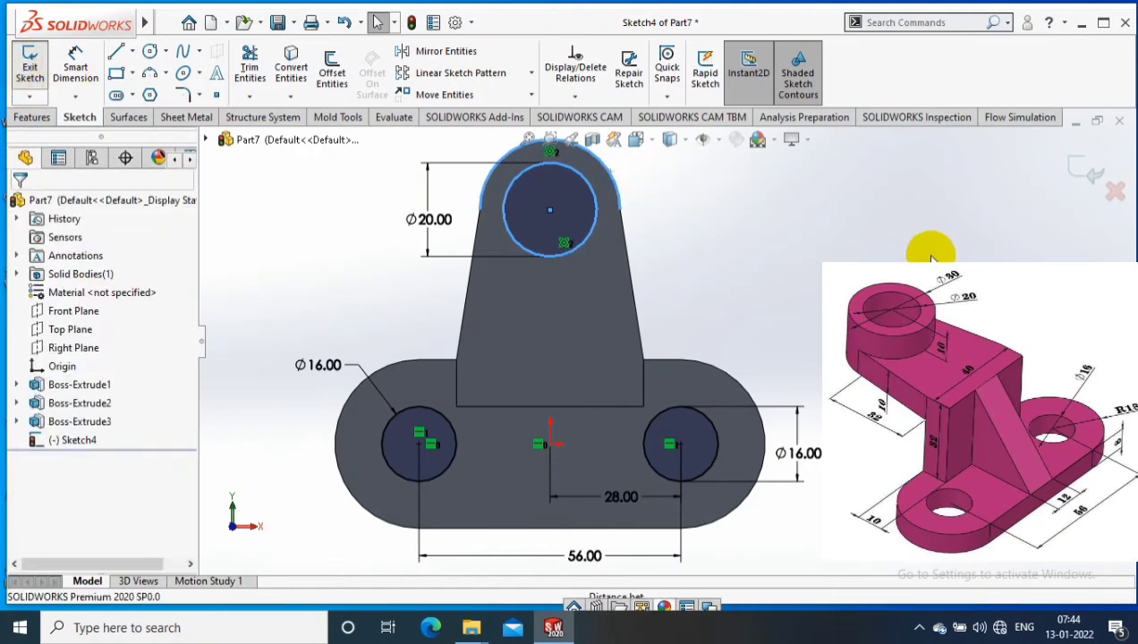
pyautogui.click(1092, 172)
pyautogui.moveTo(873, 248); pyautogui.dragTo(925, 246, button='middle')
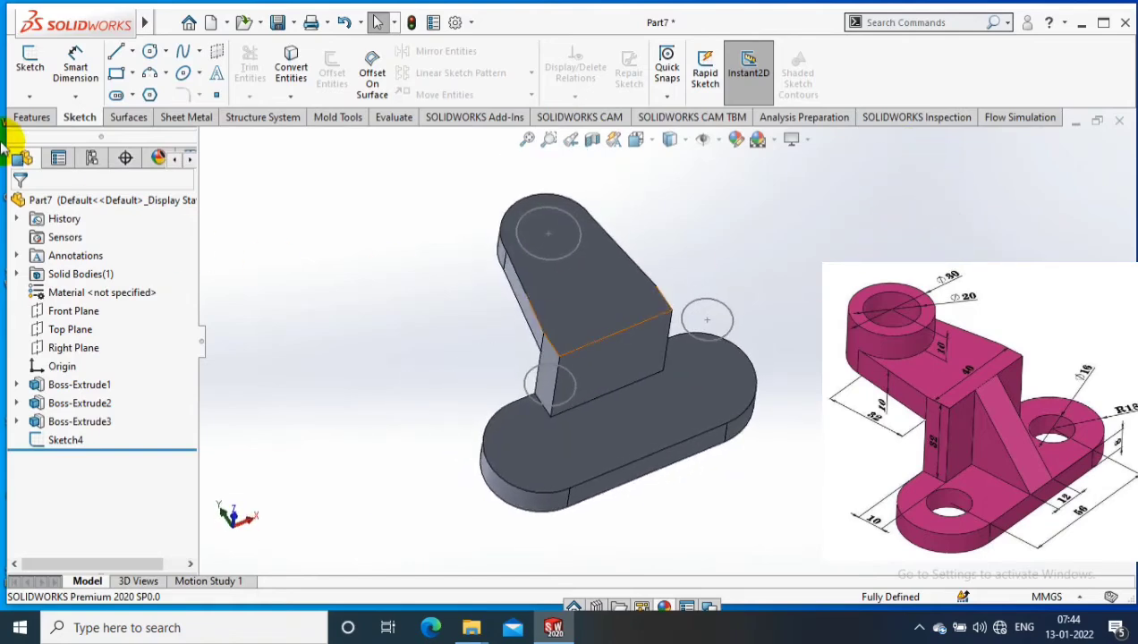
# Cut the three Sketch4 circles Through All - Both to make three holes in the bracket
pyautogui.click(31, 118)
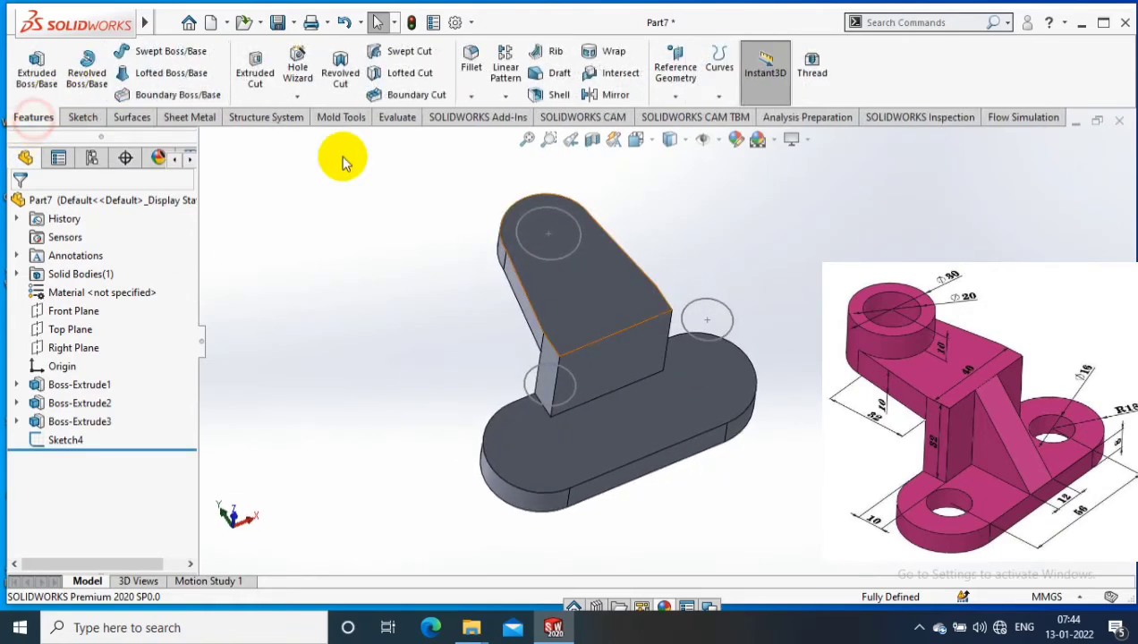
pyautogui.click(255, 68)
pyautogui.click(553, 264)
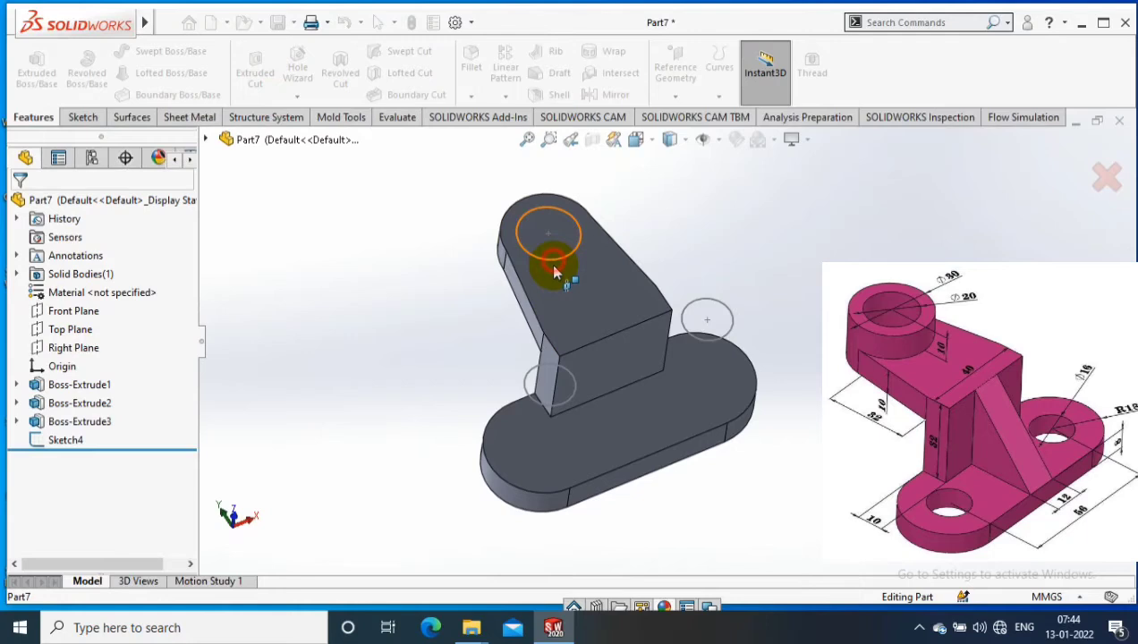
pyautogui.click(559, 409)
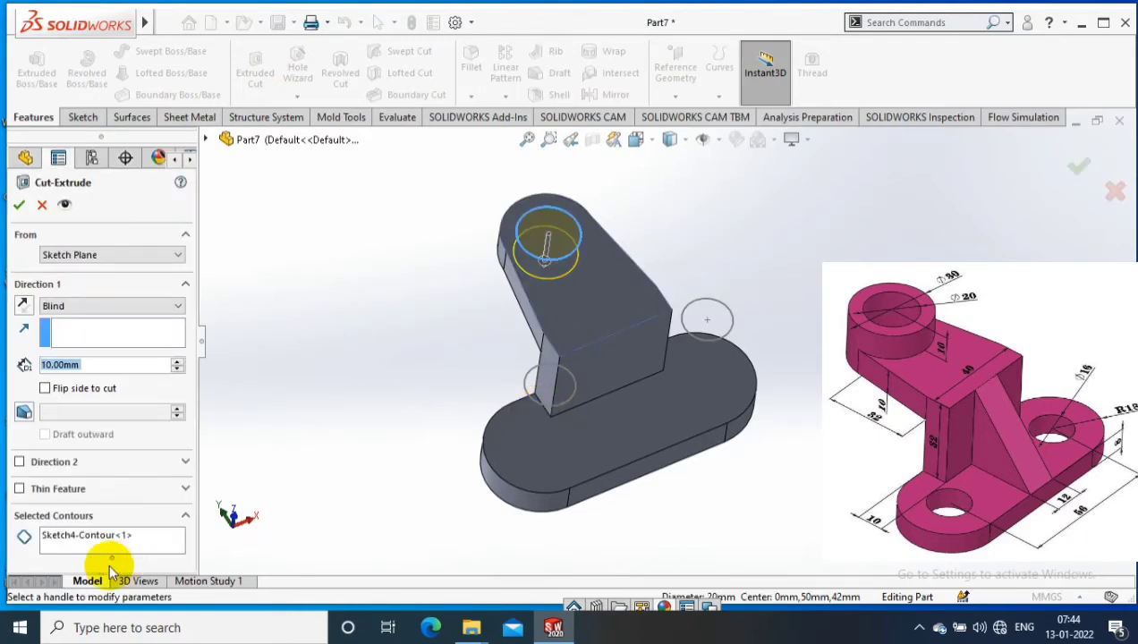
pyautogui.click(132, 548)
pyautogui.click(556, 410)
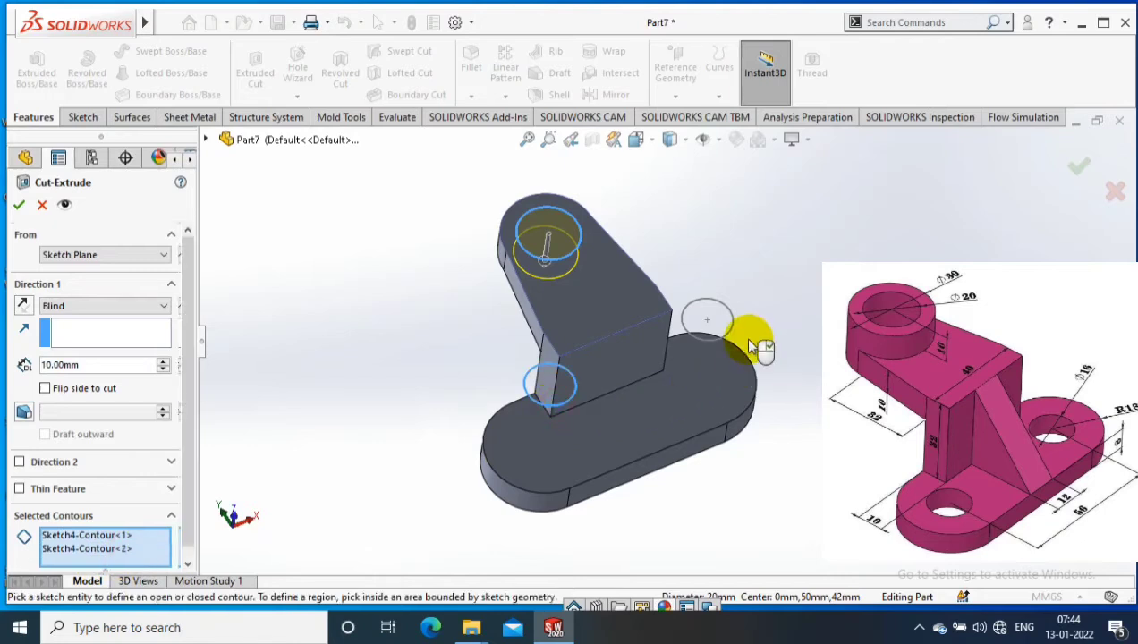
pyautogui.click(730, 327)
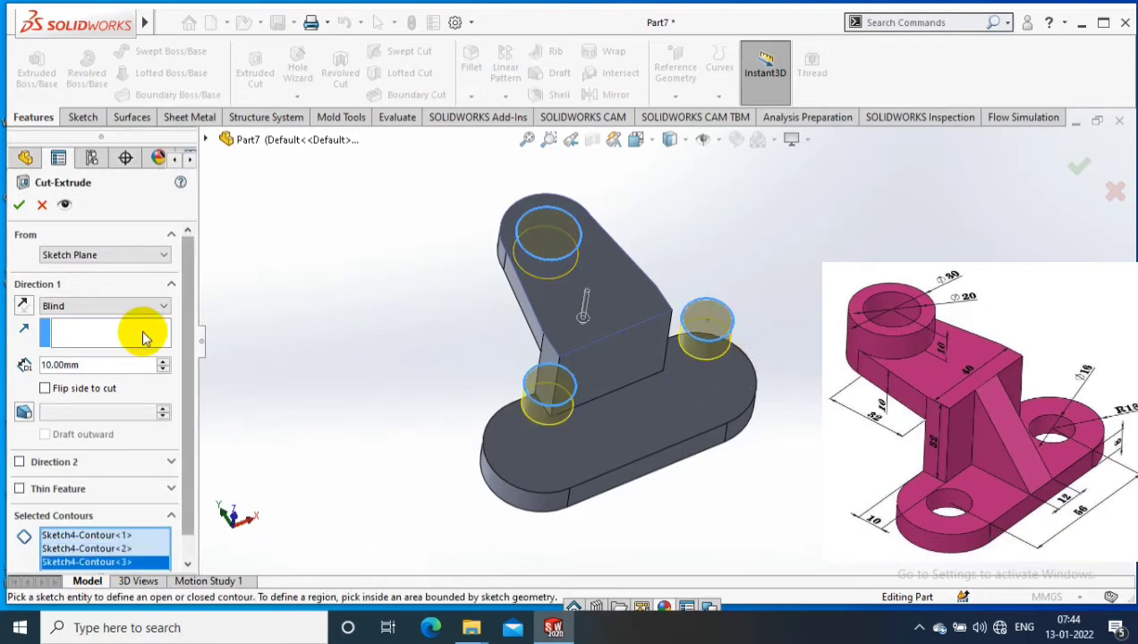
pyautogui.click(103, 305)
pyautogui.click(99, 346)
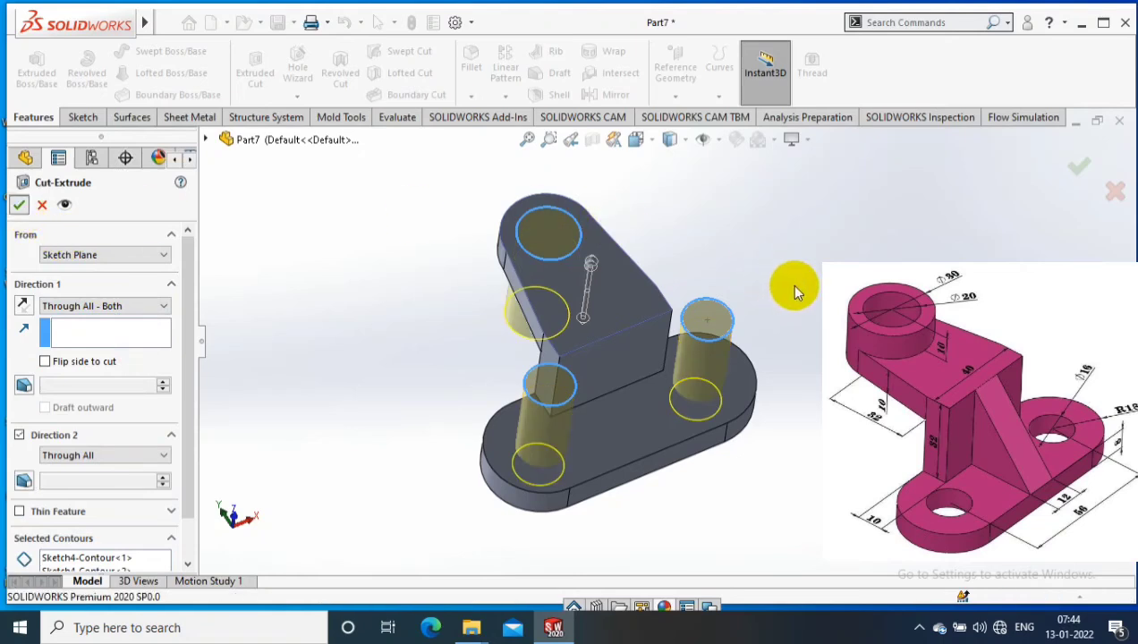
pyautogui.press('Return')
pyautogui.moveTo(818, 304)
pyautogui.keyDown('ctrl'); pyautogui.mouseDown(button='middle')
pyautogui.moveTo(823, 362)
pyautogui.moveTo(808, 323)
pyautogui.moveTo(818, 363)
pyautogui.moveTo(810, 341)
pyautogui.mouseUp(button='middle'); pyautogui.keyUp('ctrl')
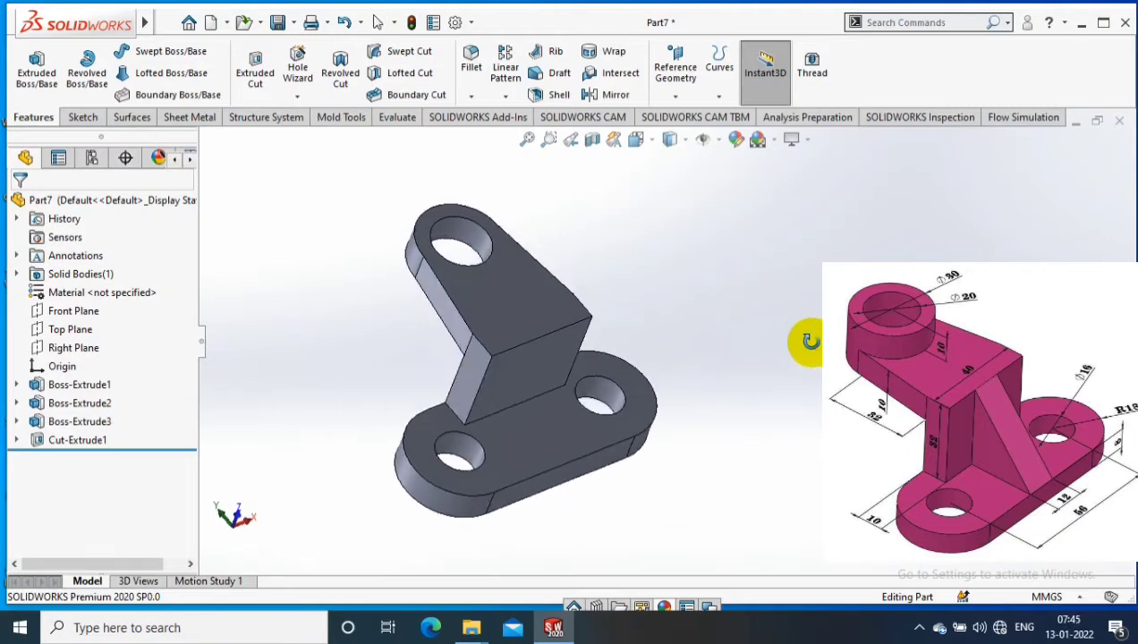
# Turn the view normal to the Right Plane
pyautogui.rightClick(552, 428)
pyautogui.click(808, 330)
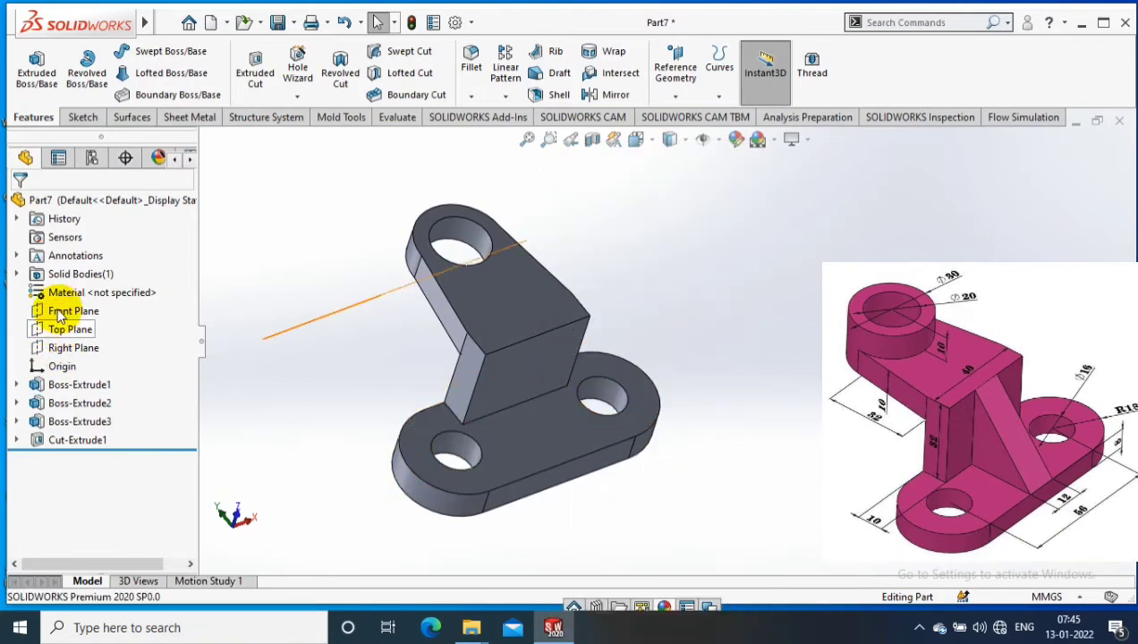
pyautogui.rightClick(60, 351)
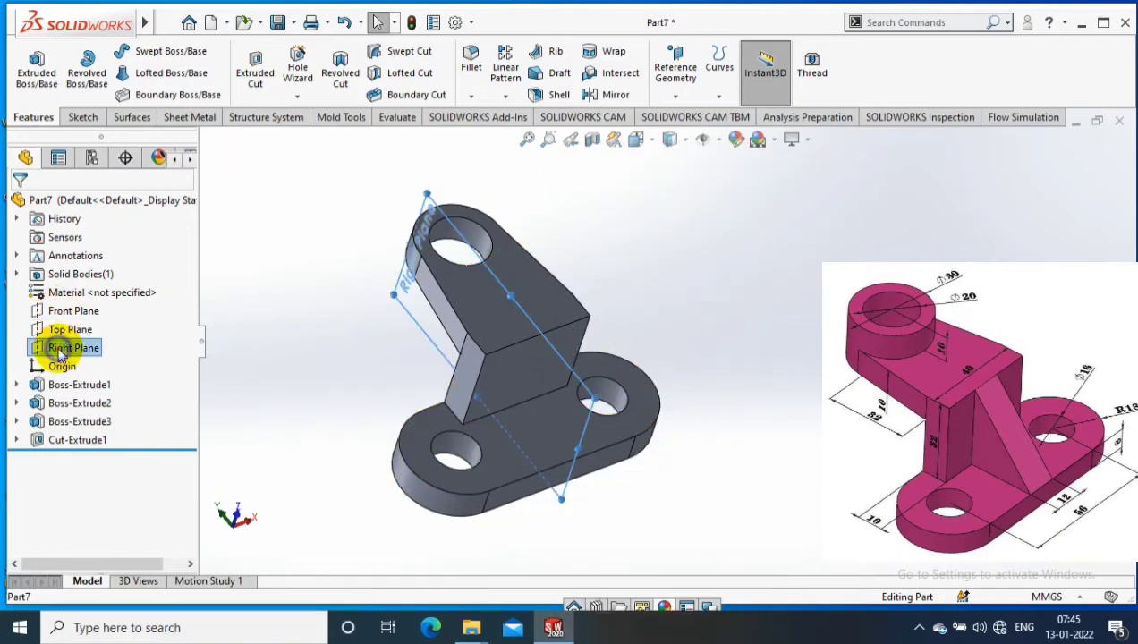
pyautogui.click(147, 324)
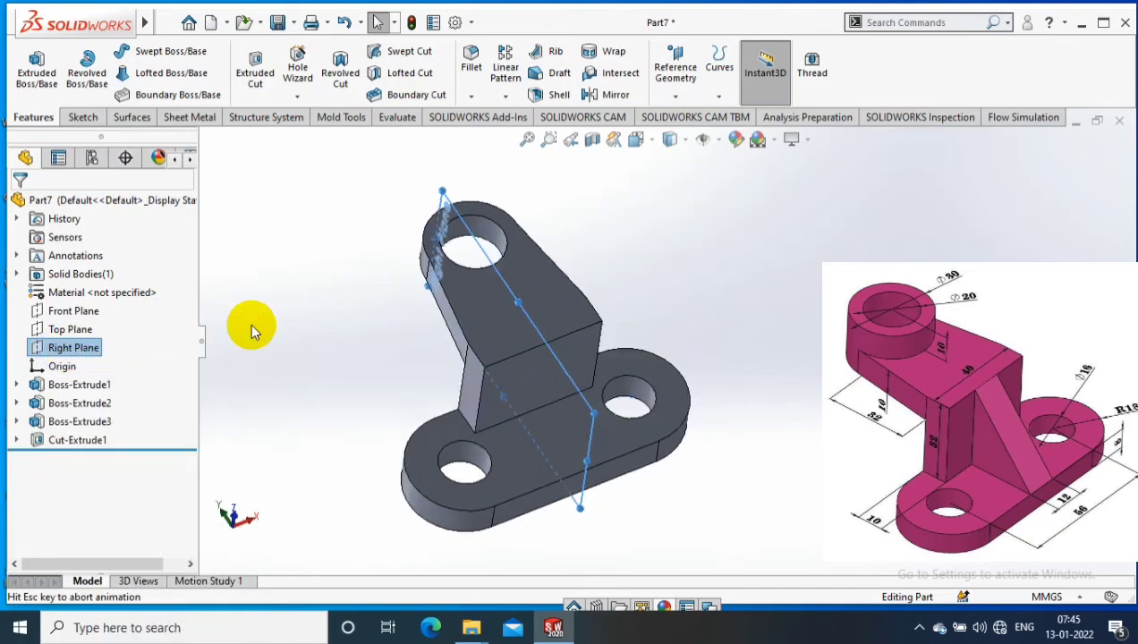
# On the Right Plane, draw a line from the block's lower corner to the base's bottom corner, then exit
pyautogui.click(83, 117)
pyautogui.click(29, 68)
pyautogui.click(114, 51)
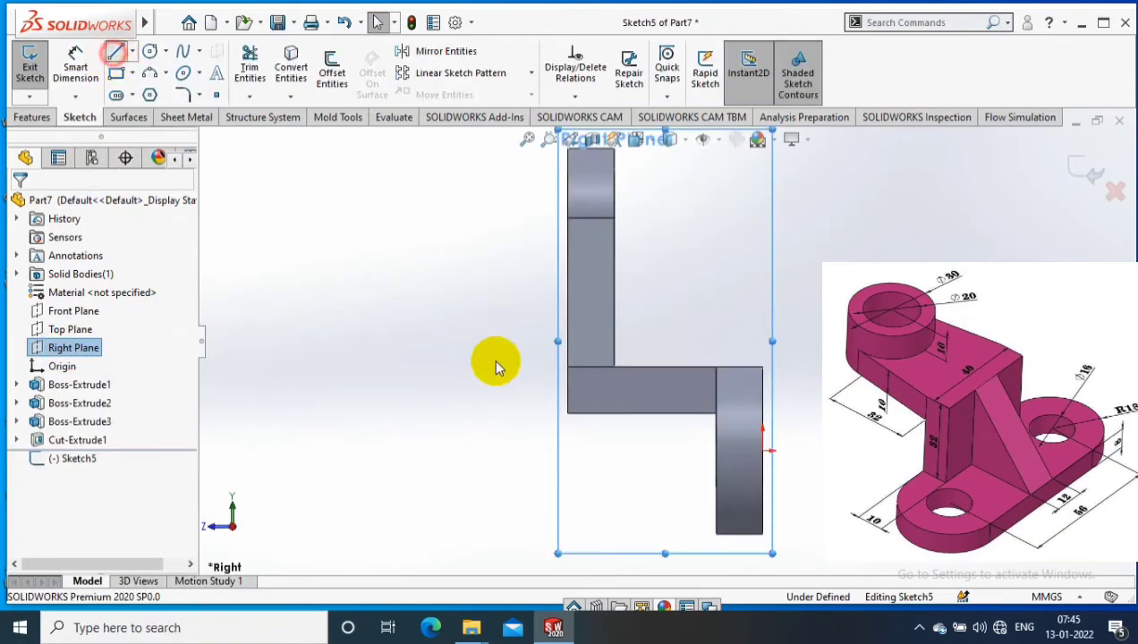
pyautogui.scroll(-1, 815, 490)
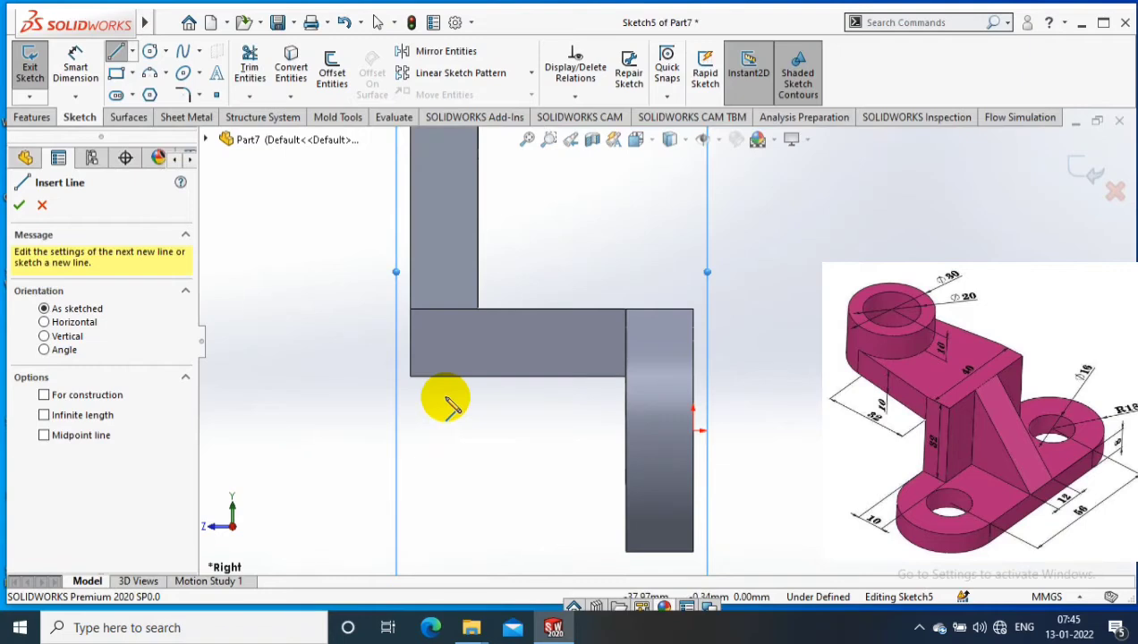
pyautogui.click(411, 376)
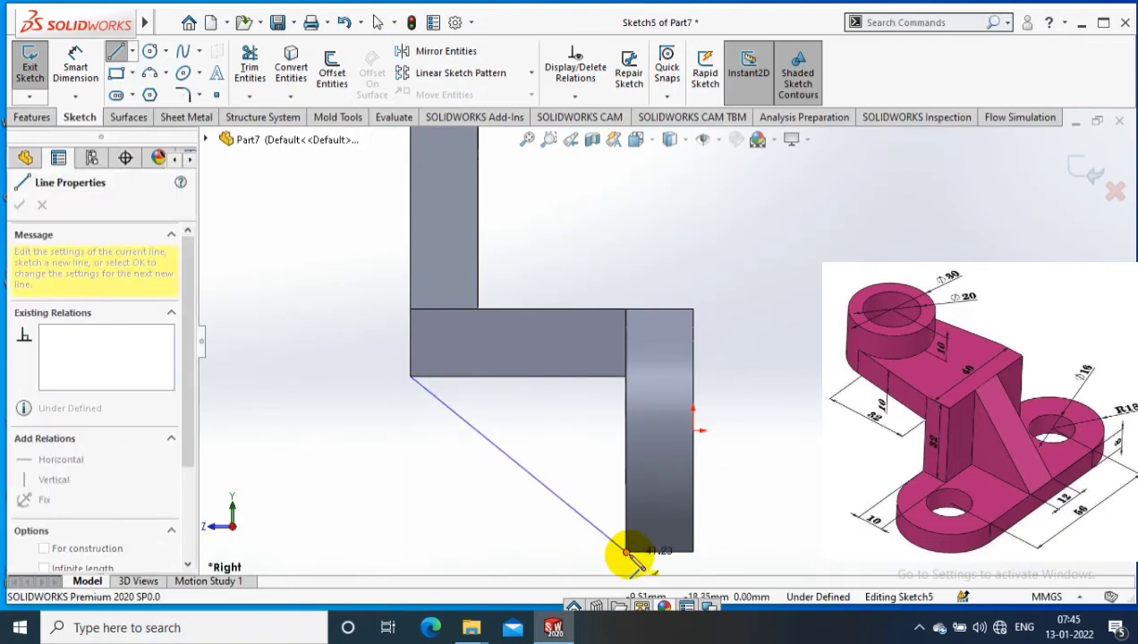
pyautogui.doubleClick(626, 550)
pyautogui.press('Escape')
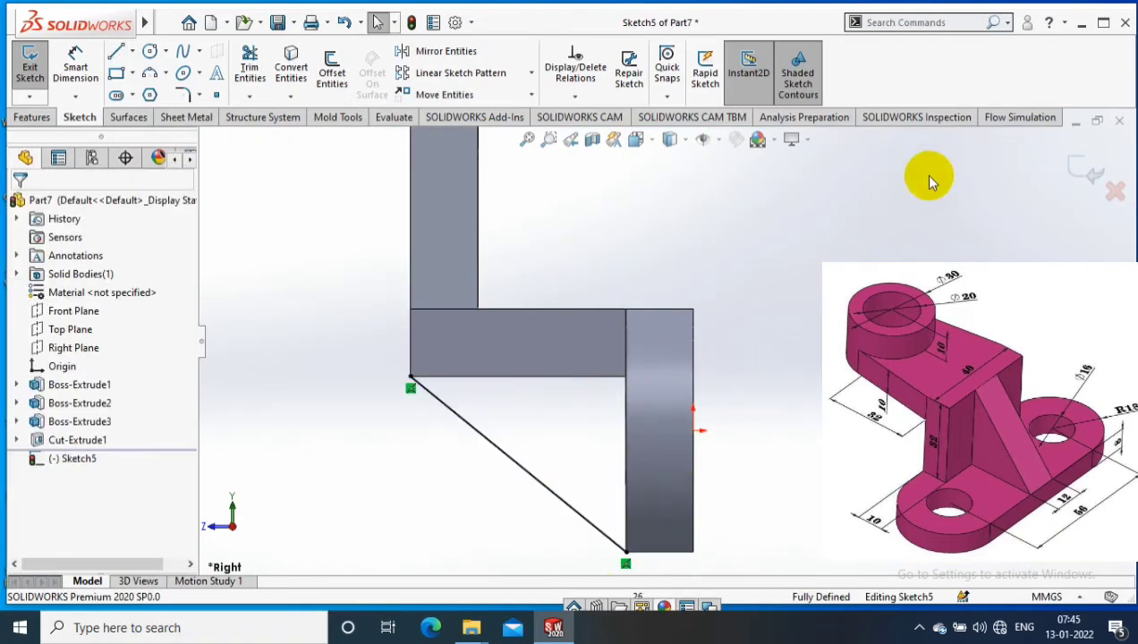
pyautogui.click(1065, 160)
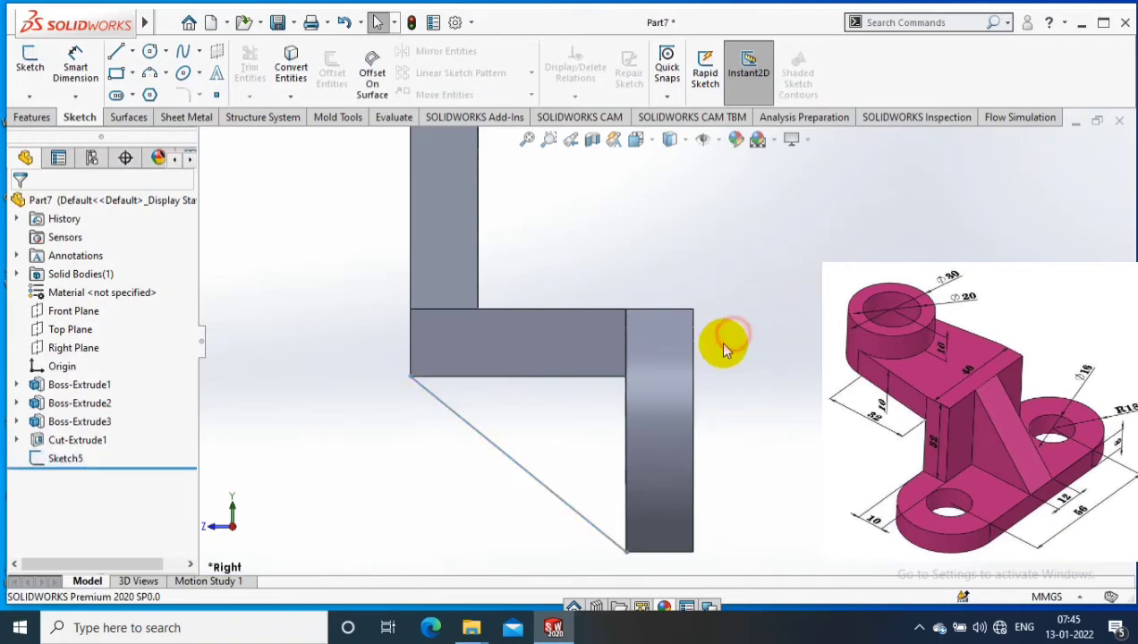
pyautogui.moveTo(724, 342)
pyautogui.mouseDown(button='middle')
pyautogui.moveTo(787, 325)
pyautogui.moveTo(847, 193)
pyautogui.moveTo(698, 223)
pyautogui.mouseUp(button='middle')
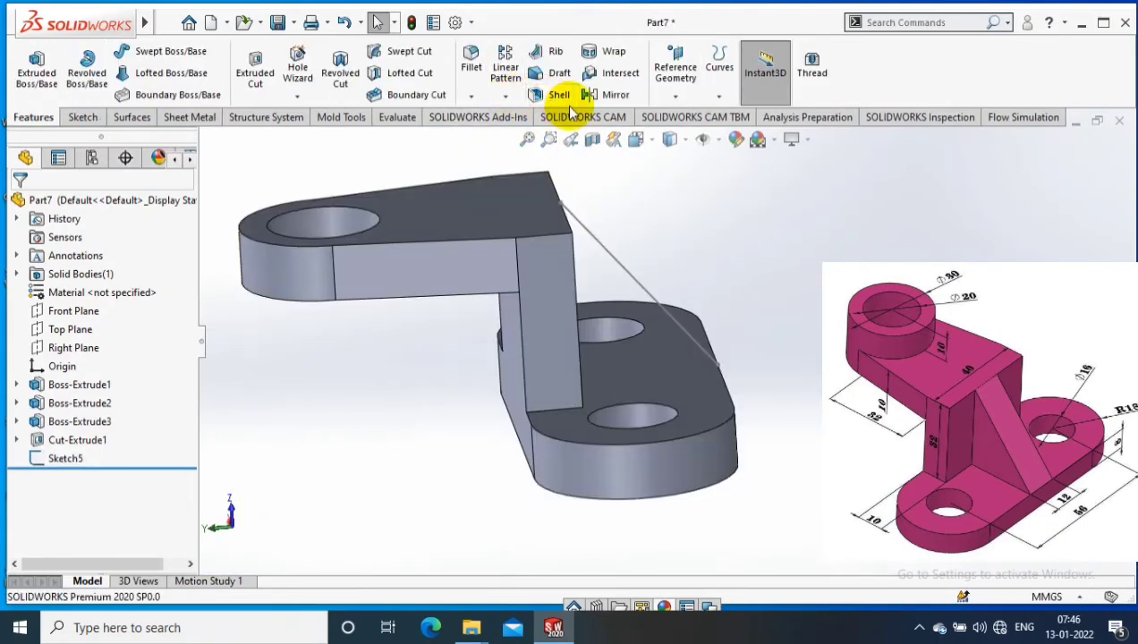
# Build a 10 mm rib from the Sketch5 line with the material side flipped toward the part
pyautogui.click(554, 54)
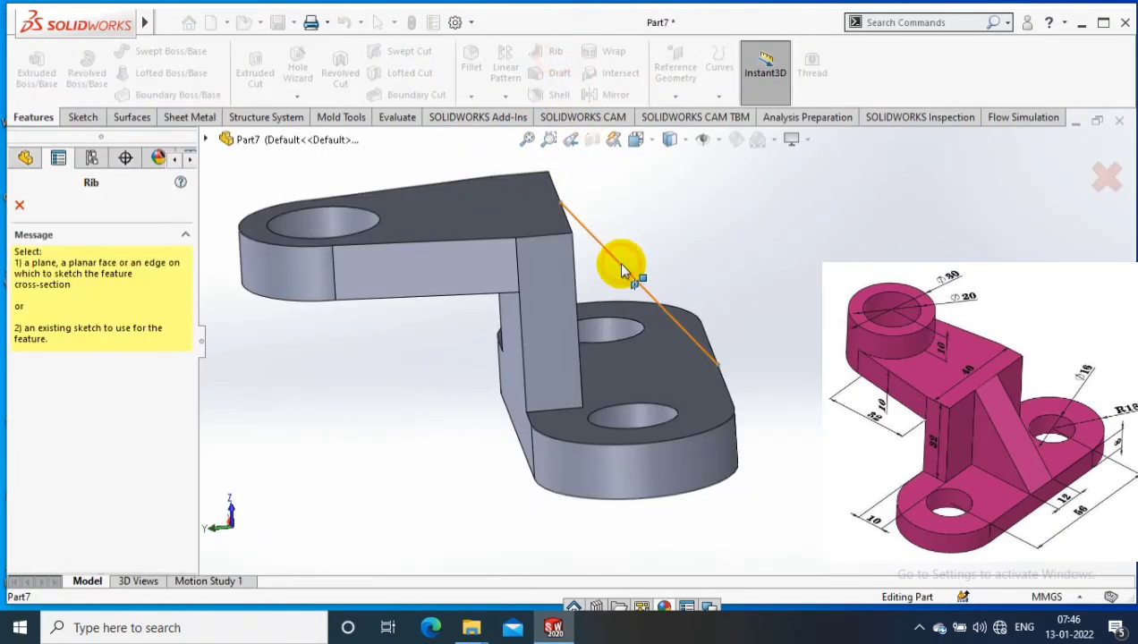
pyautogui.click(588, 232)
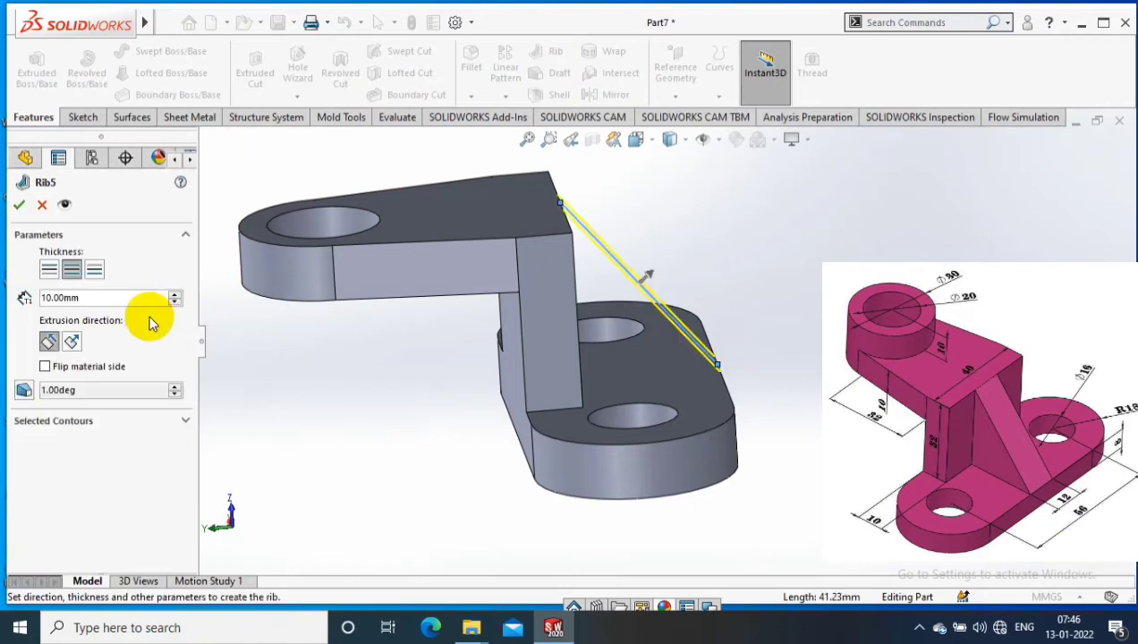
pyautogui.click(46, 367)
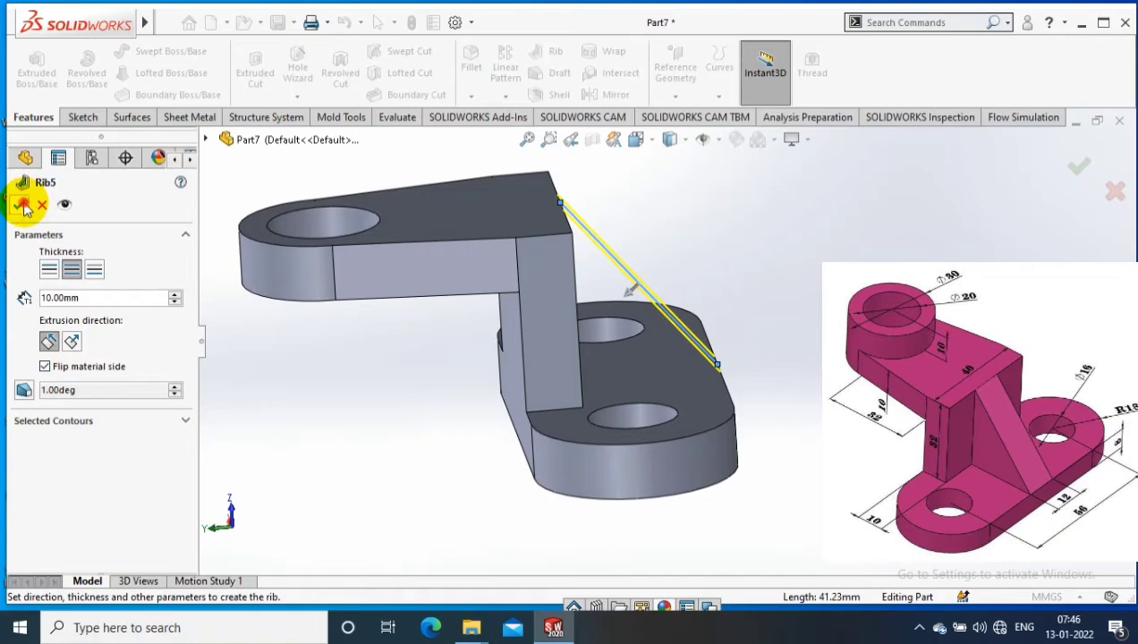
pyautogui.click(22, 206)
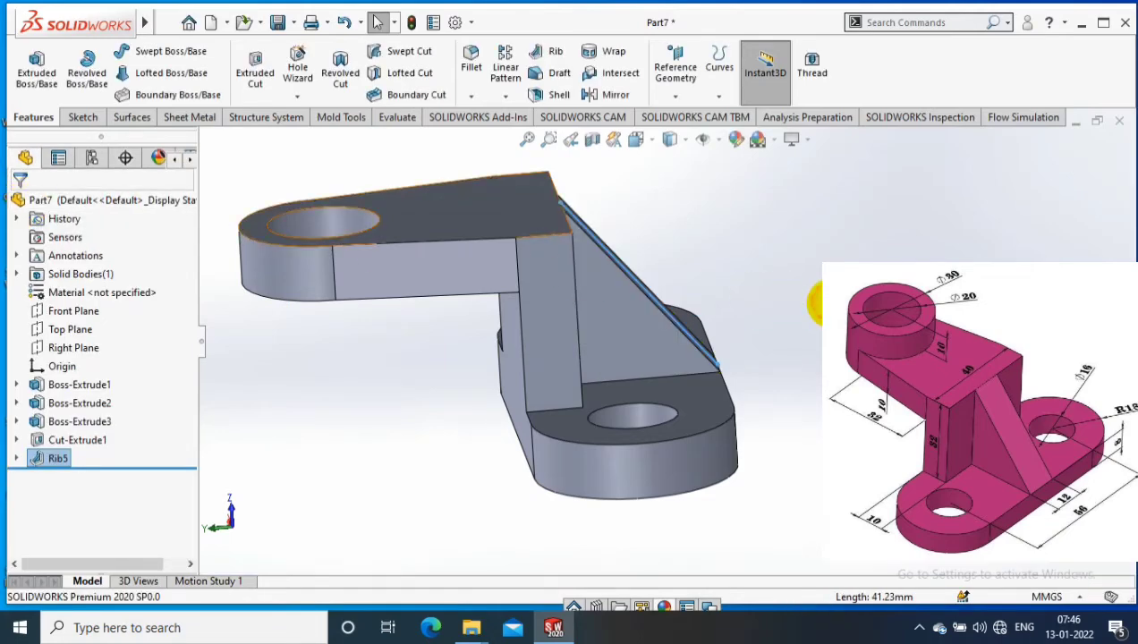
pyautogui.moveTo(768, 416)
pyautogui.mouseDown(button='middle')
pyautogui.moveTo(750, 394)
pyautogui.moveTo(745, 437)
pyautogui.moveTo(791, 394)
pyautogui.mouseUp(button='middle')
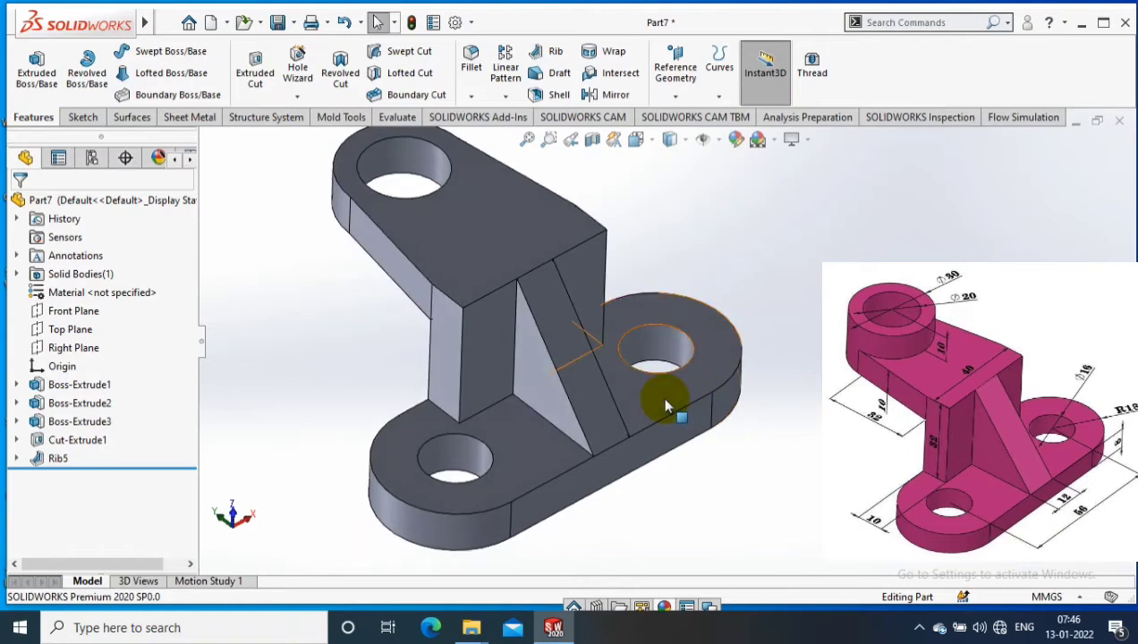
# Apply a yellow (255/237/23) appearance to the whole bracket body
pyautogui.rightClick(666, 407)
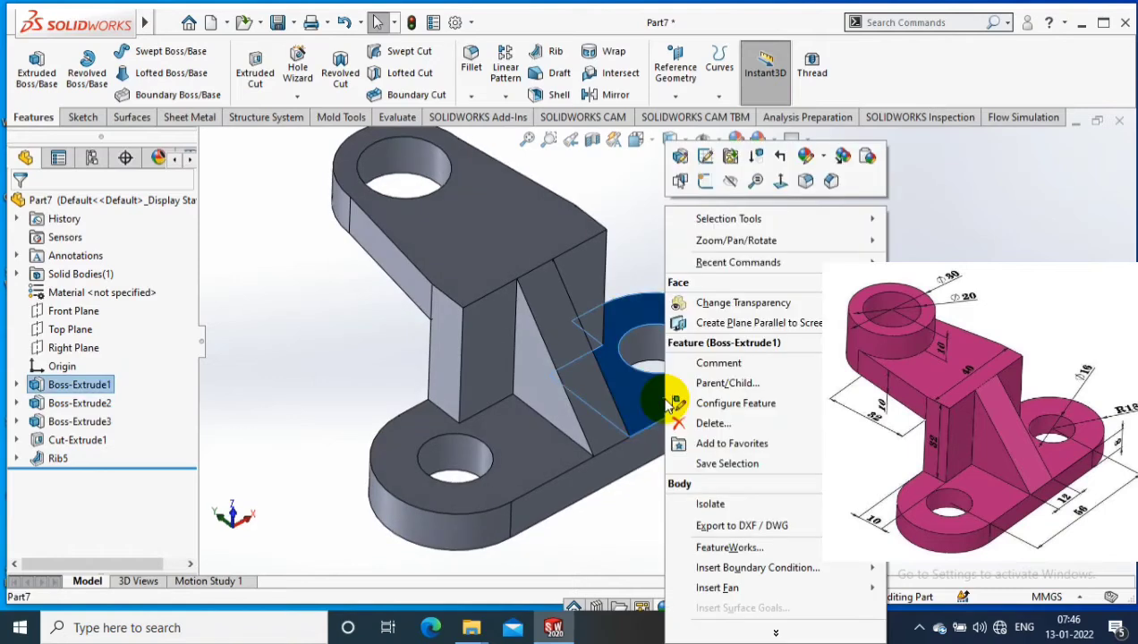
pyautogui.click(825, 159)
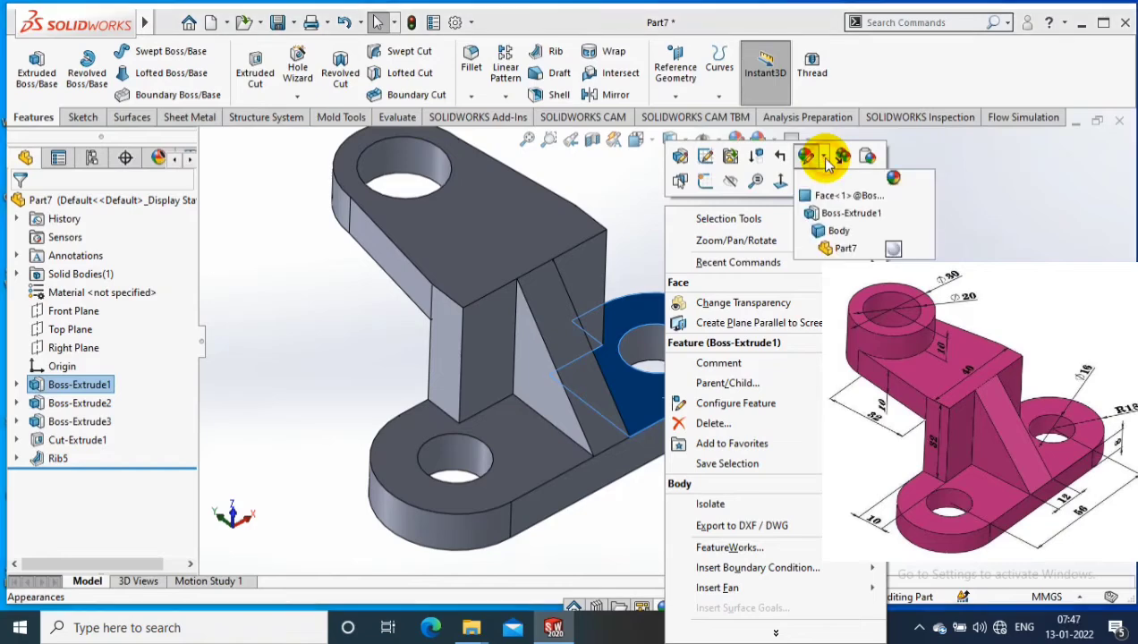
pyautogui.click(840, 231)
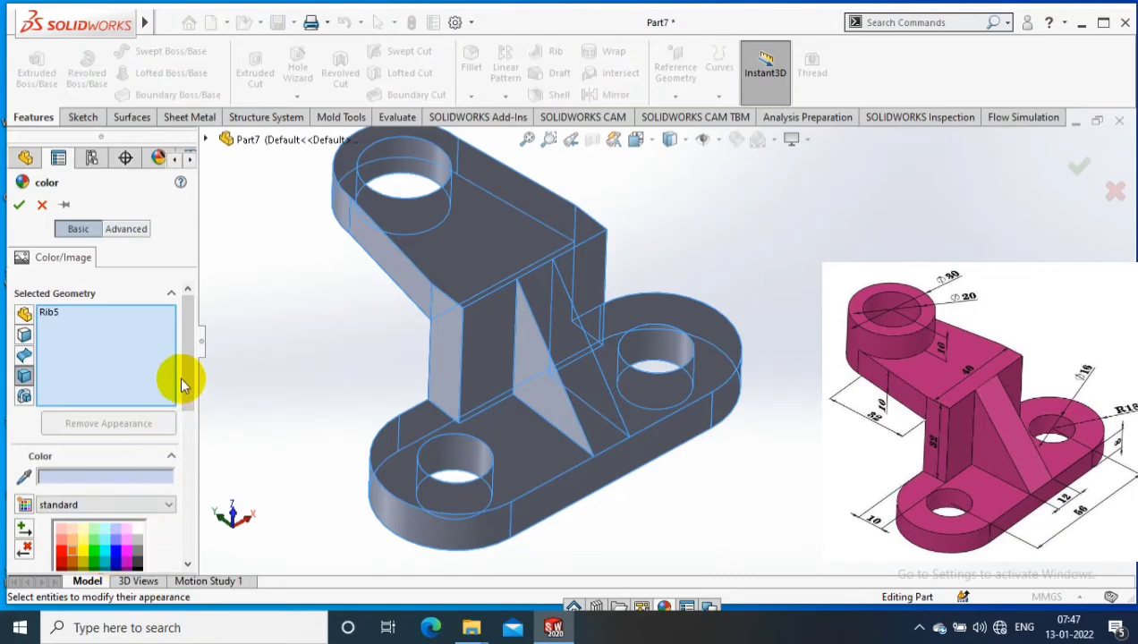
pyautogui.moveTo(184, 376); pyautogui.dragTo(193, 474)
pyautogui.click(152, 374)
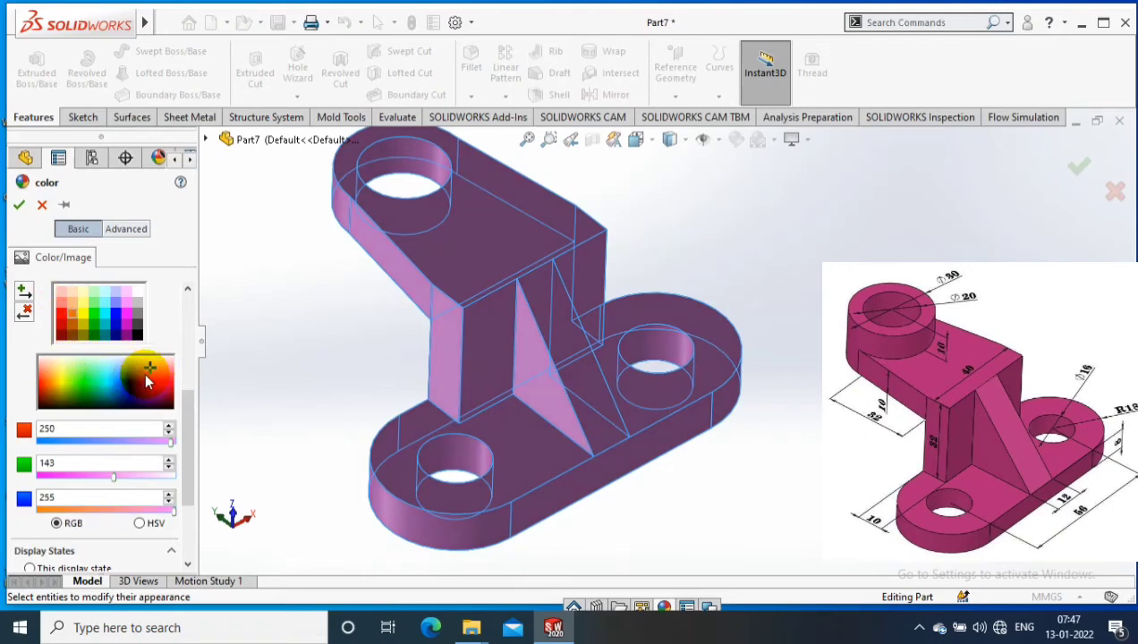
pyautogui.click(56, 376)
pyautogui.click(59, 380)
pyautogui.click(19, 204)
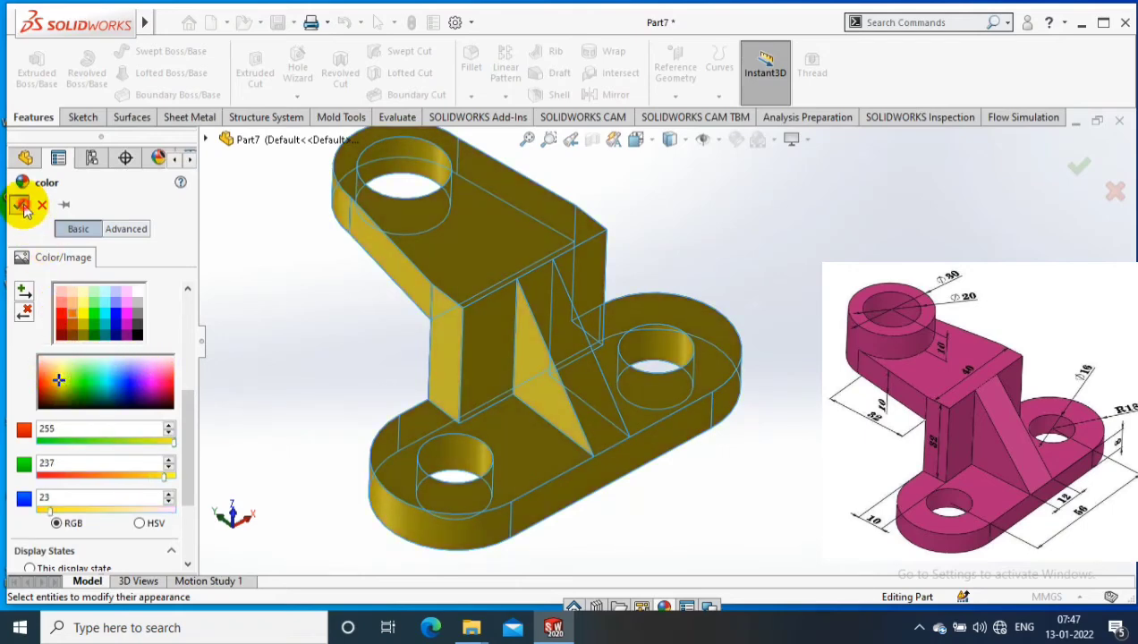
pyautogui.hotkey('shift', 'z')
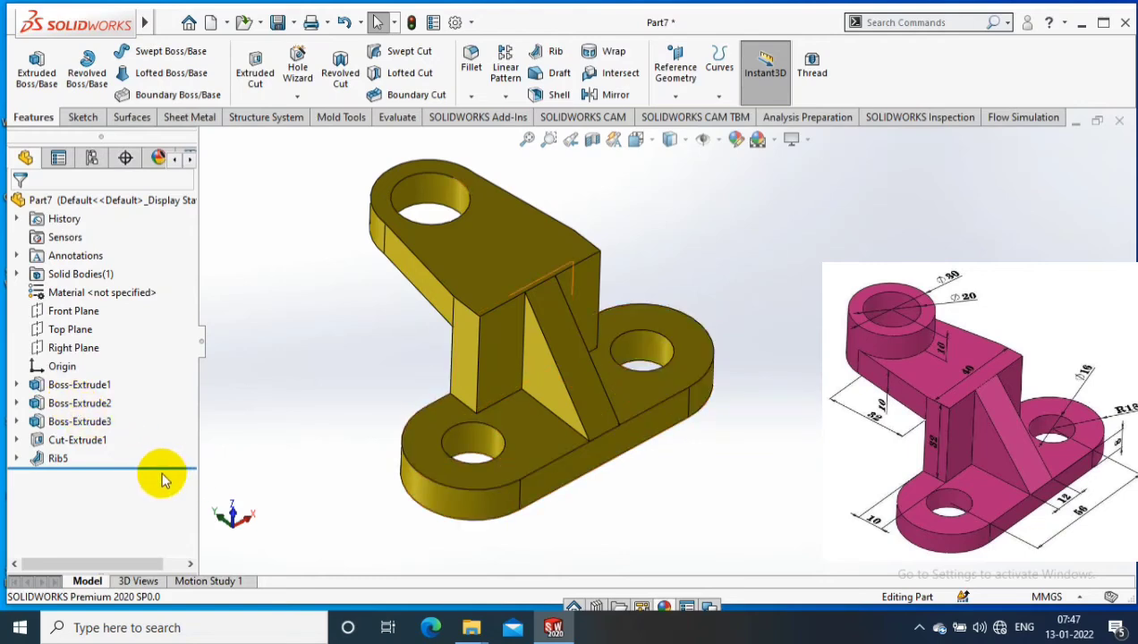
# Turn the view normal to the block's slanted top face
pyautogui.click(79, 402)
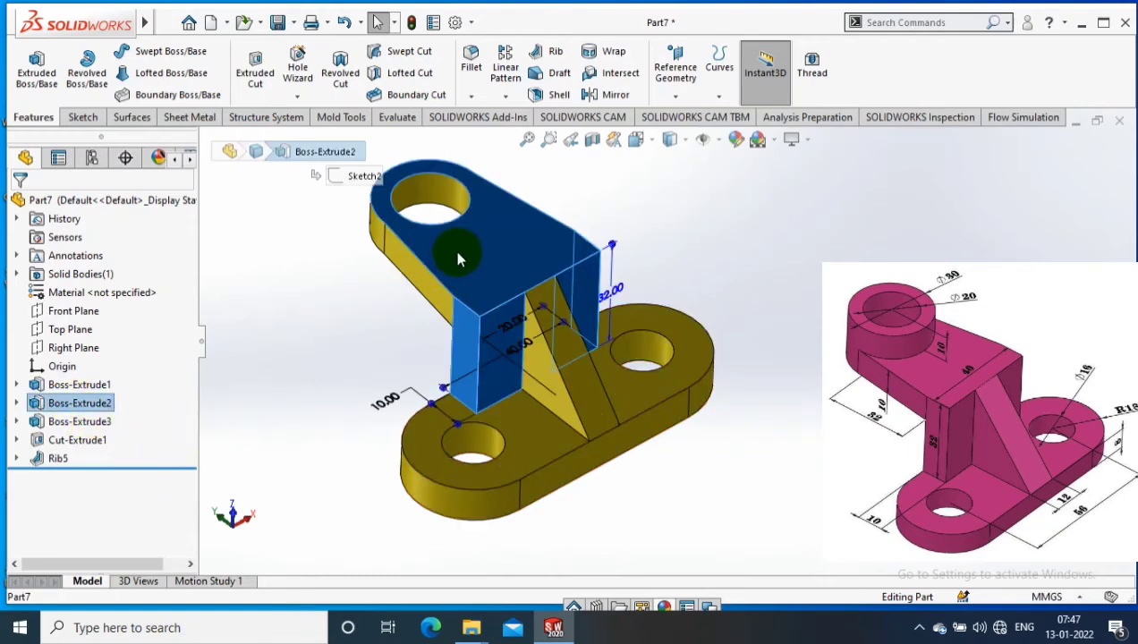
pyautogui.click(703, 195)
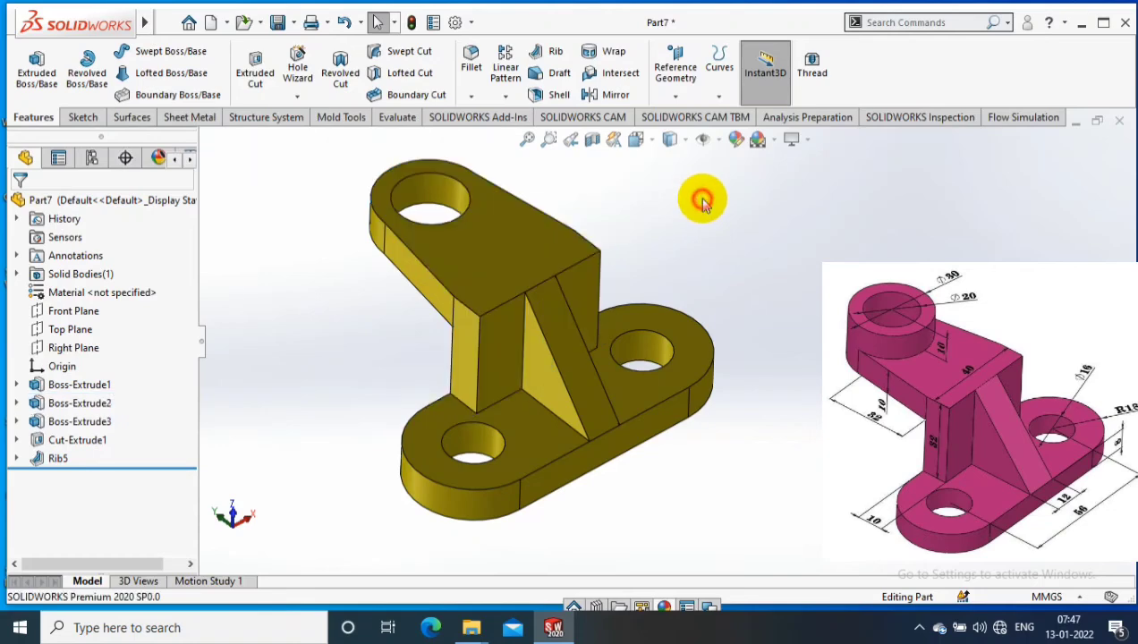
pyautogui.rightClick(484, 264)
pyautogui.click(600, 182)
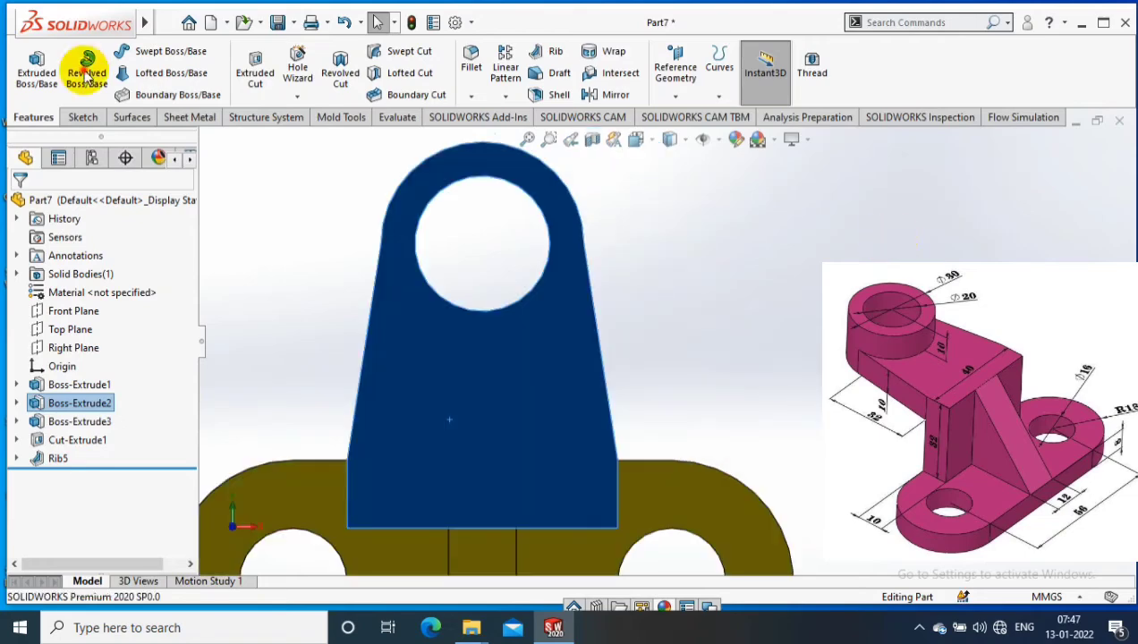
# Sketch a circle on the slanted face, concentric with its rounded edge
pyautogui.click(83, 117)
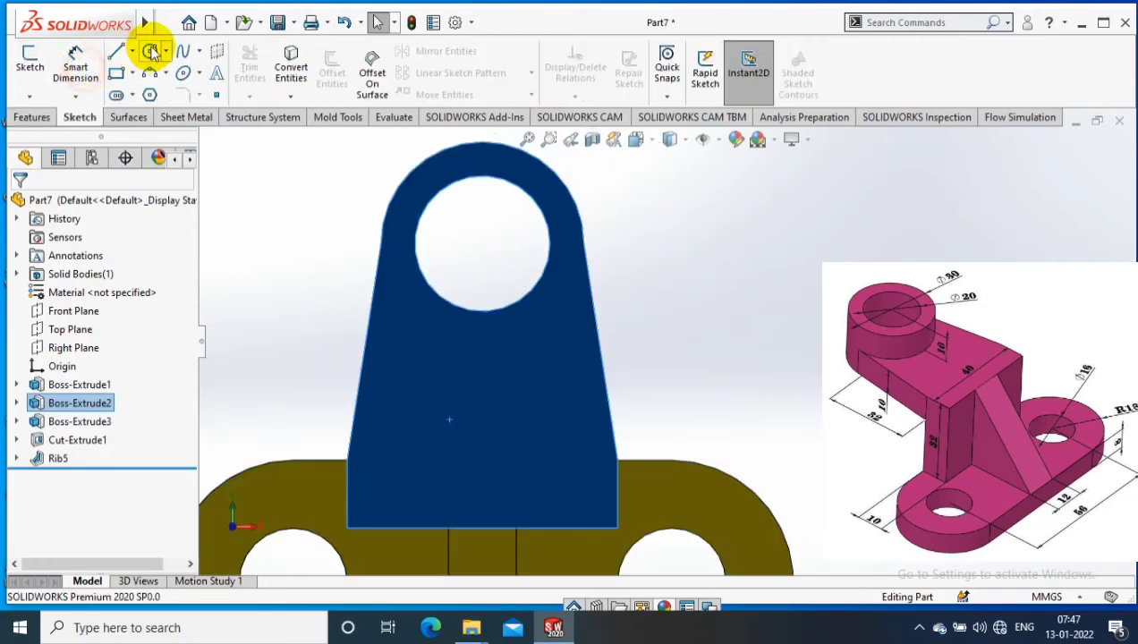
pyautogui.click(149, 51)
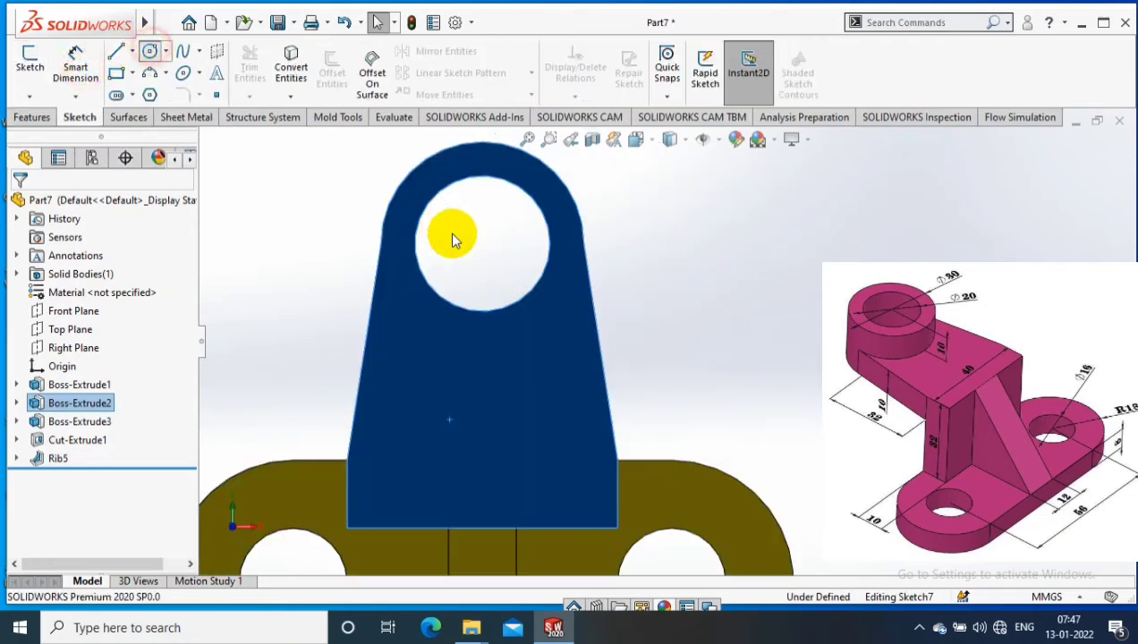
pyautogui.click(588, 265)
pyautogui.press('Escape')
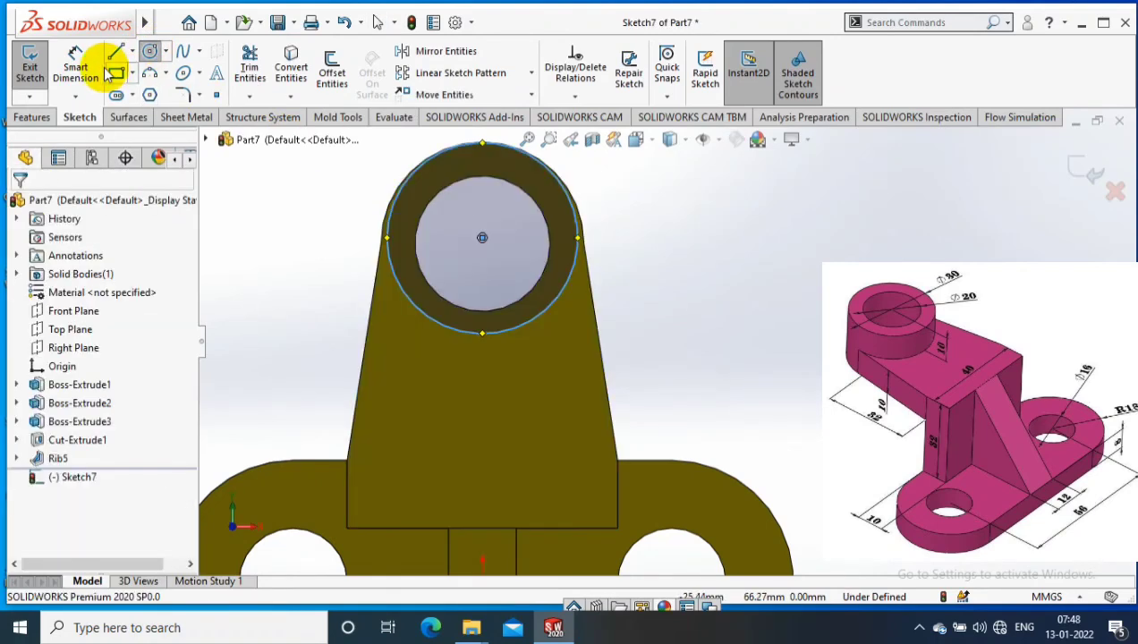
pyautogui.click(582, 235)
pyautogui.press('Escape')
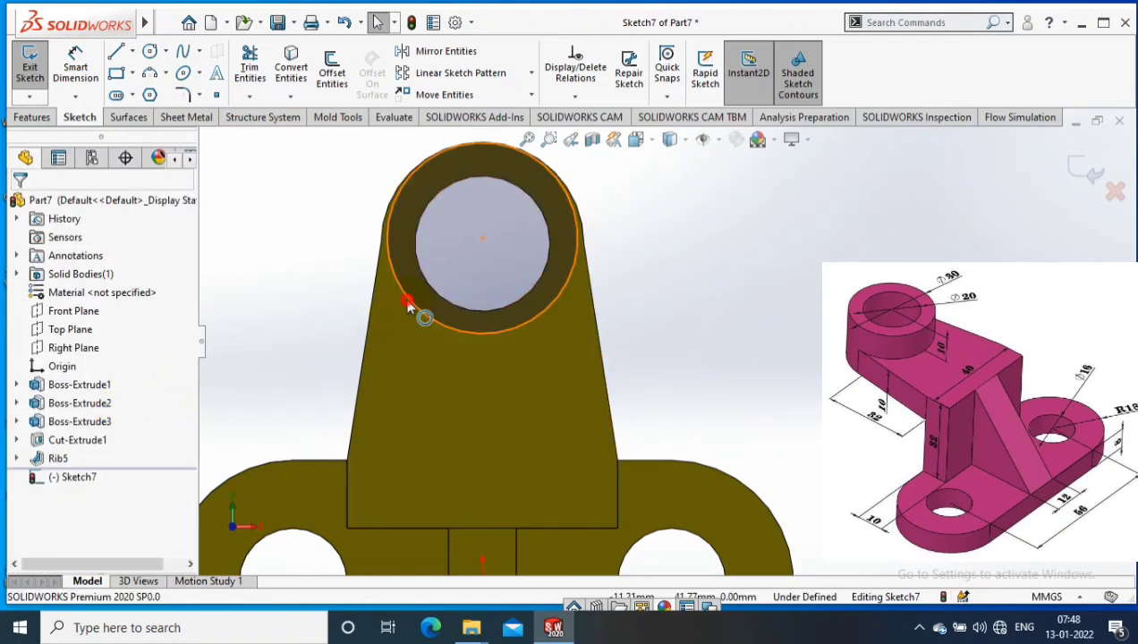
pyautogui.click(391, 273)
pyautogui.keyDown('ctrl'); pyautogui.click(379, 237); pyautogui.keyUp('ctrl')
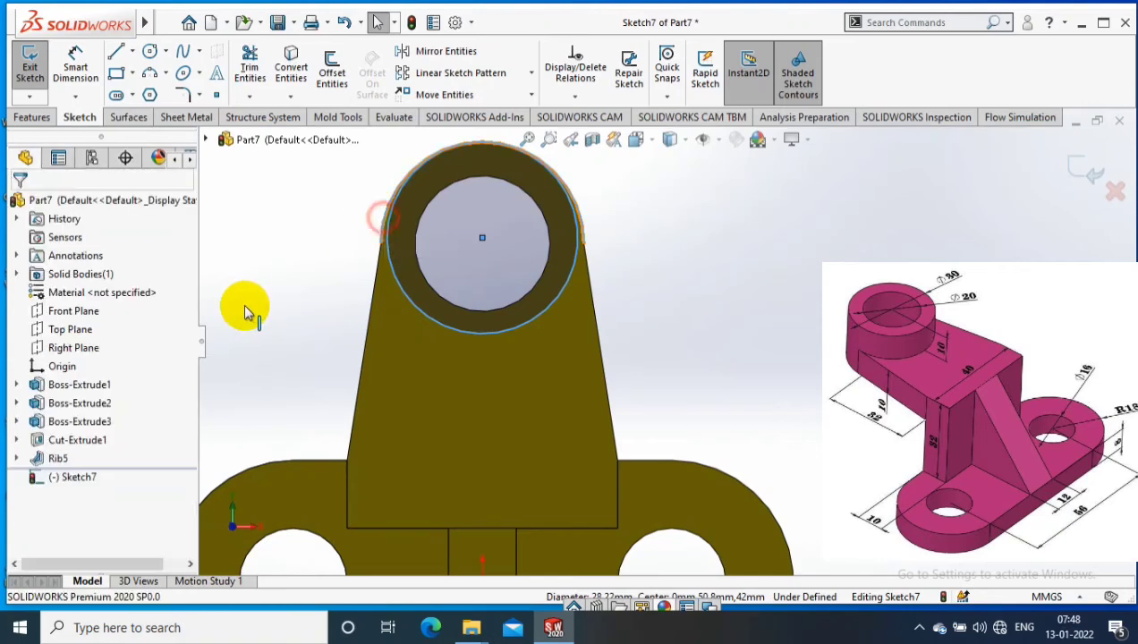
pyautogui.click(27, 514)
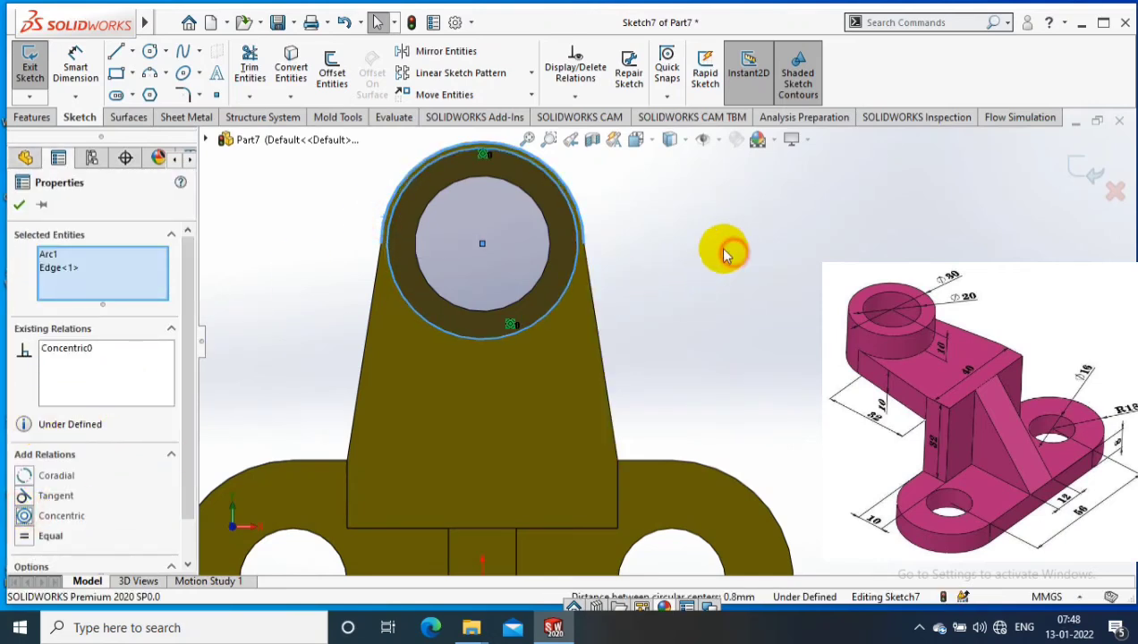
pyautogui.click(618, 253)
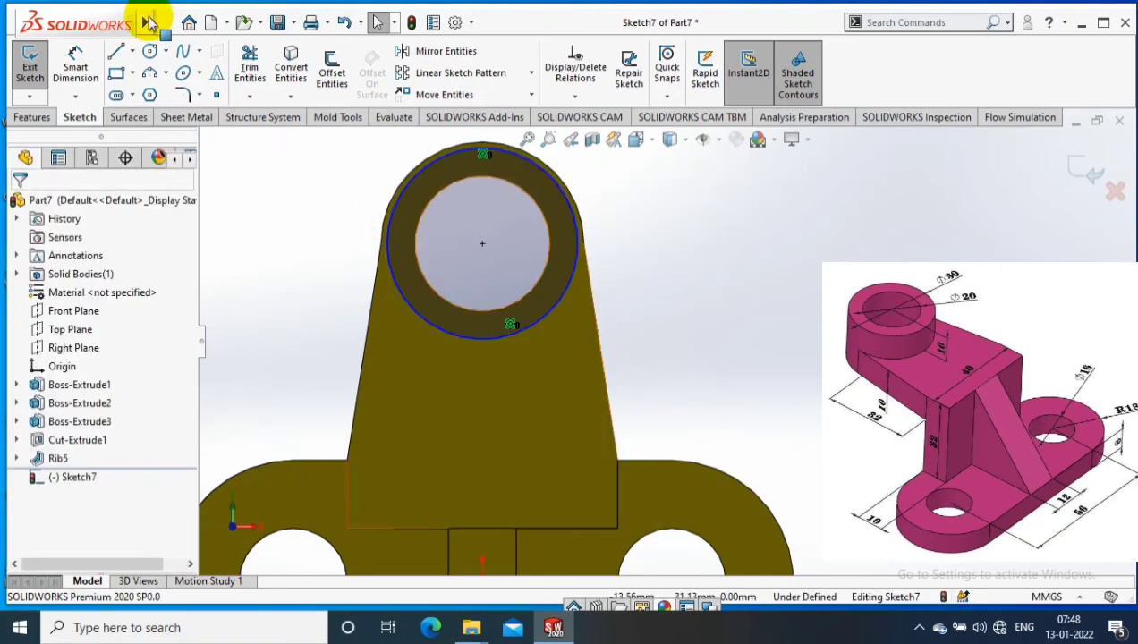
# Dimension the outer circle to a 30 mm diameter
pyautogui.click(75, 67)
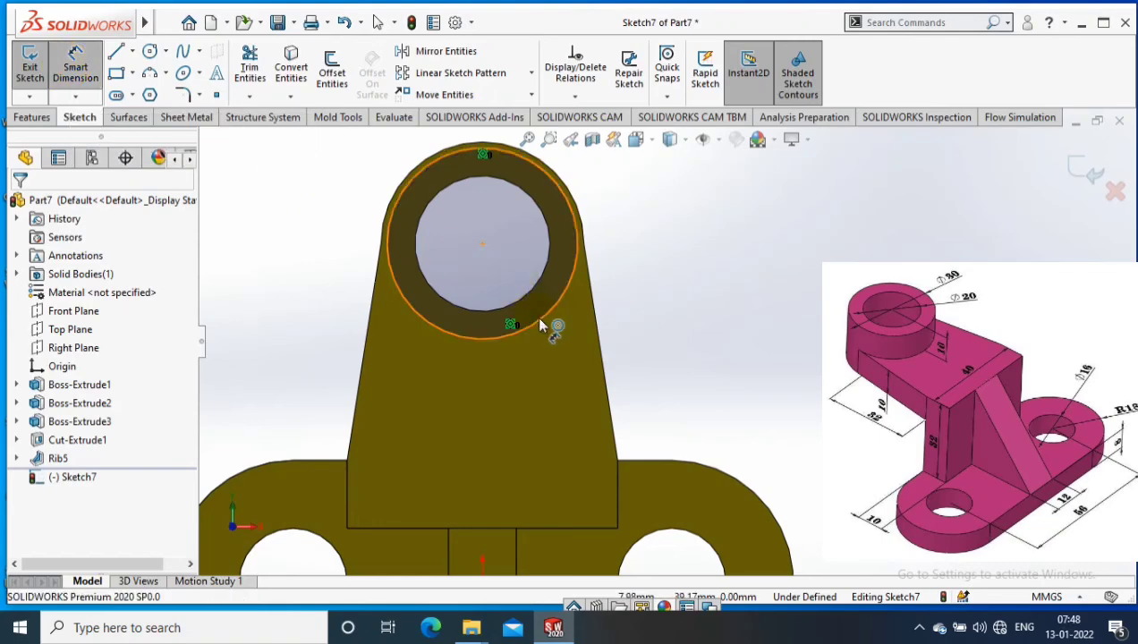
pyautogui.click(542, 317)
pyautogui.click(633, 298)
pyautogui.write('3')
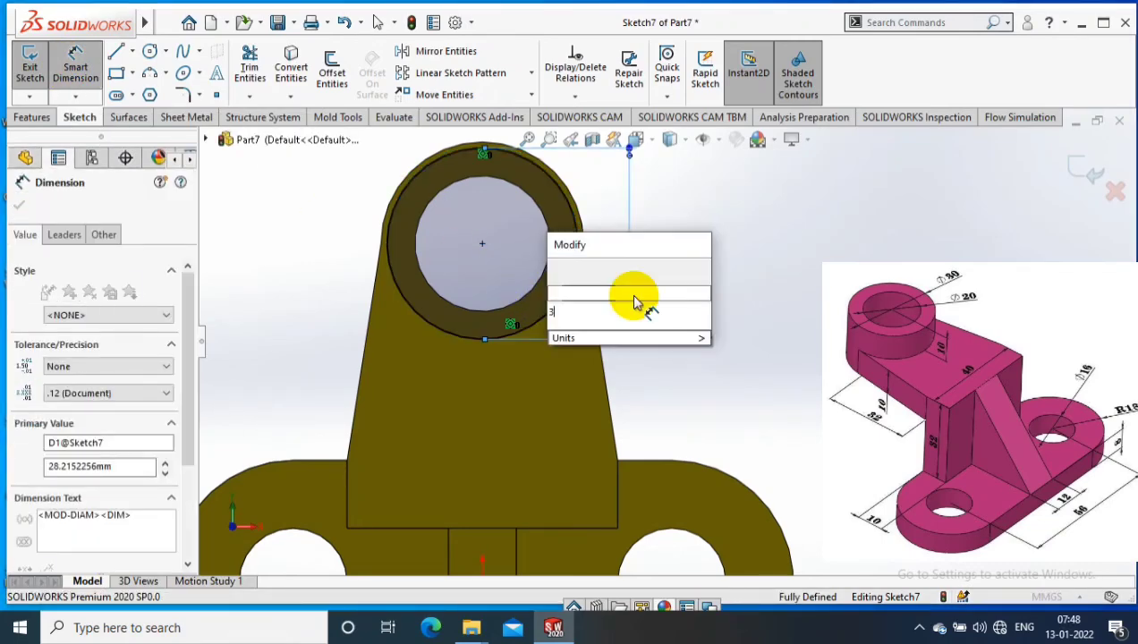
pyautogui.write('0')
pyautogui.press('Return')
# Add a concentric inner circle of radius 10, then exit the sketch
pyautogui.click(149, 51)
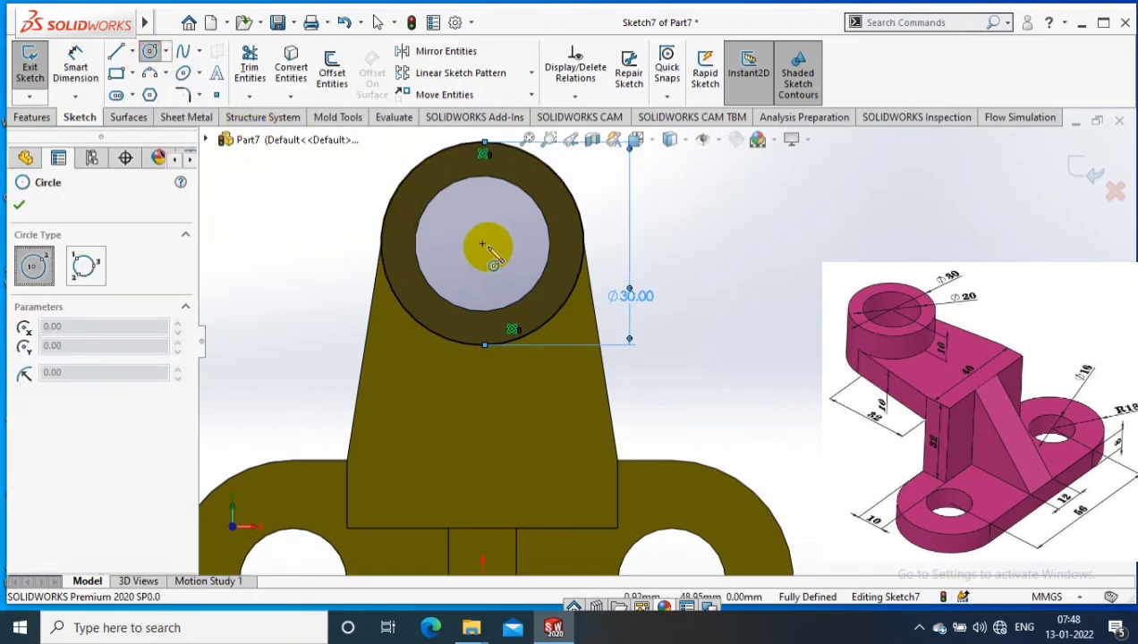
pyautogui.click(482, 243)
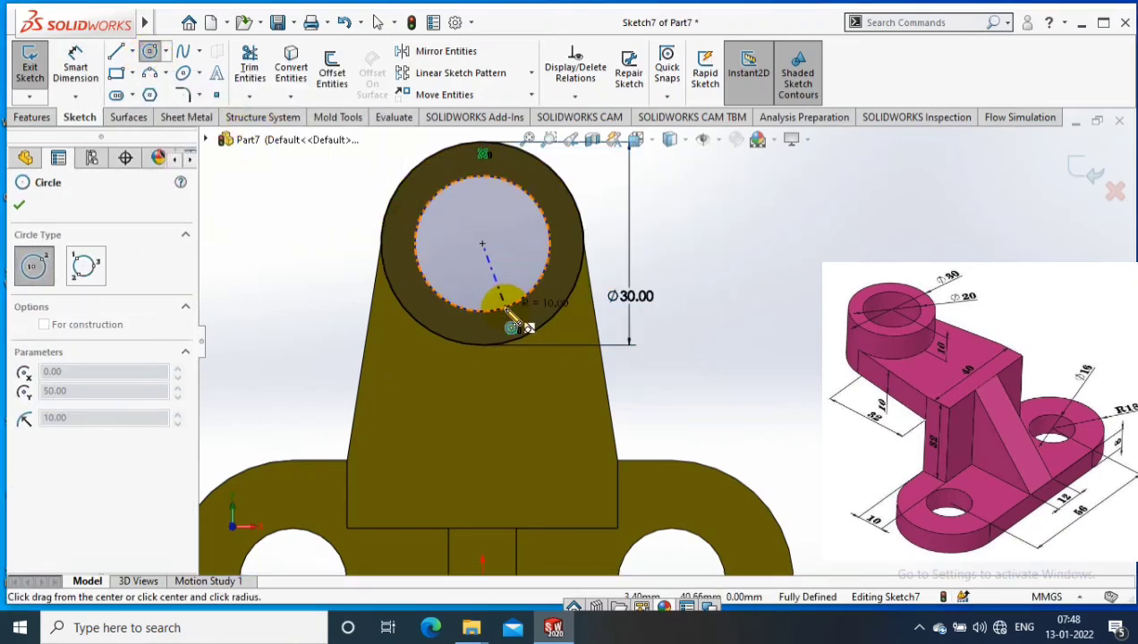
pyautogui.click(507, 309)
pyautogui.click(1080, 165)
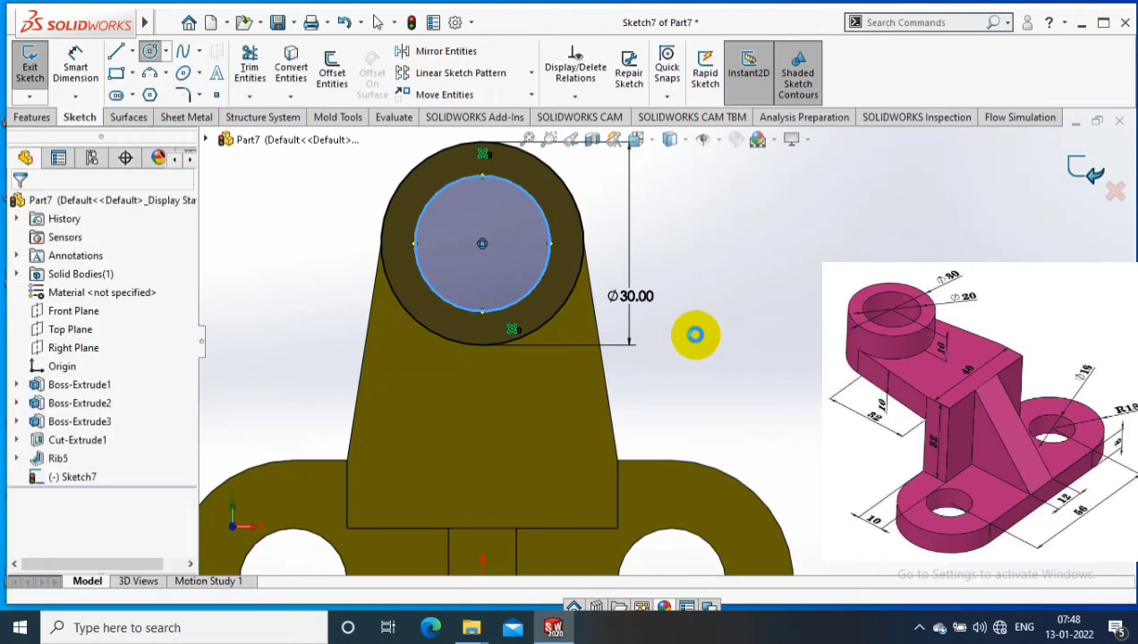
pyautogui.hotkey('ctrl', 'b')
pyautogui.scroll(-3, 696, 335)
pyautogui.moveTo(681, 292)
pyautogui.mouseDown(button='middle')
pyautogui.moveTo(744, 183)
pyautogui.moveTo(430, 188)
pyautogui.mouseUp(button='middle')
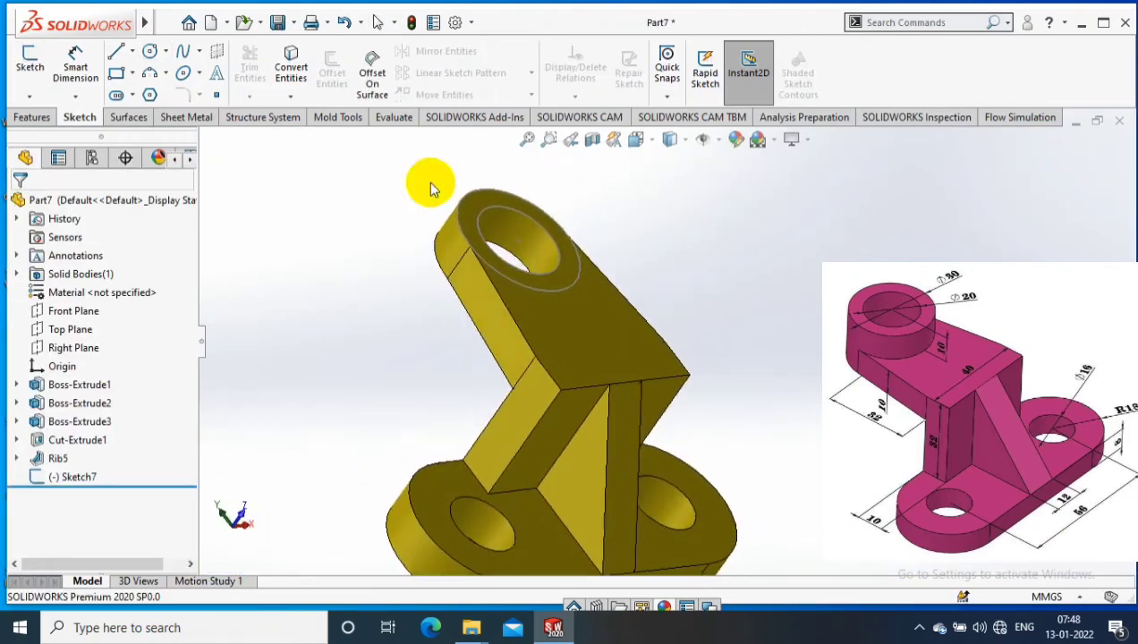
# Extrude Sketch7 Blind 10 mm into a ring collar on top of the block
pyautogui.click(34, 117)
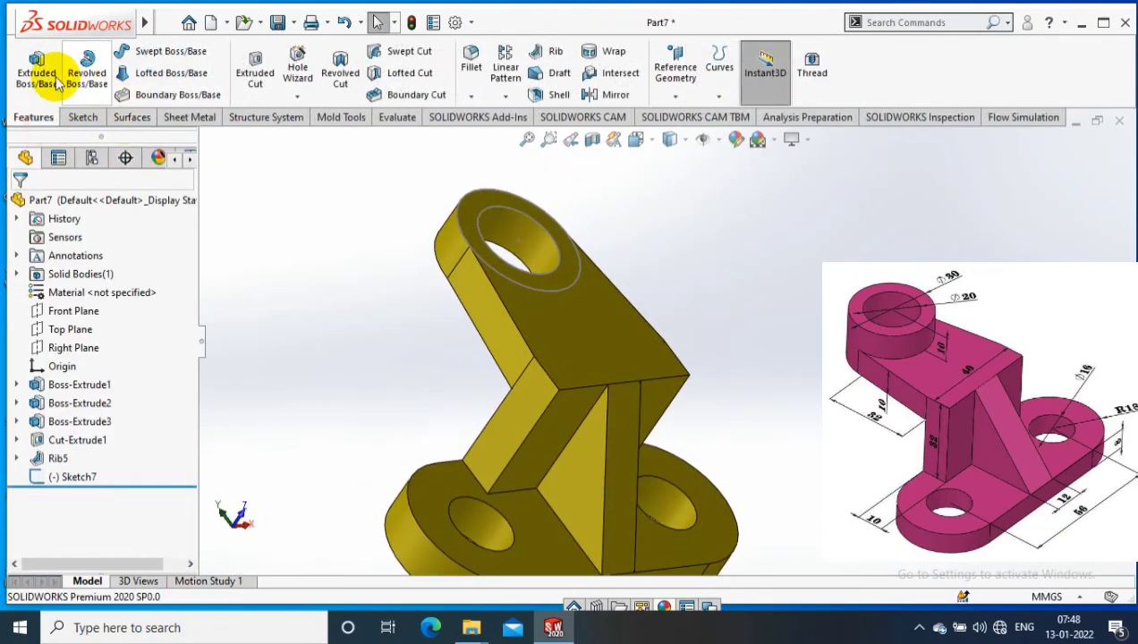
pyautogui.click(40, 477)
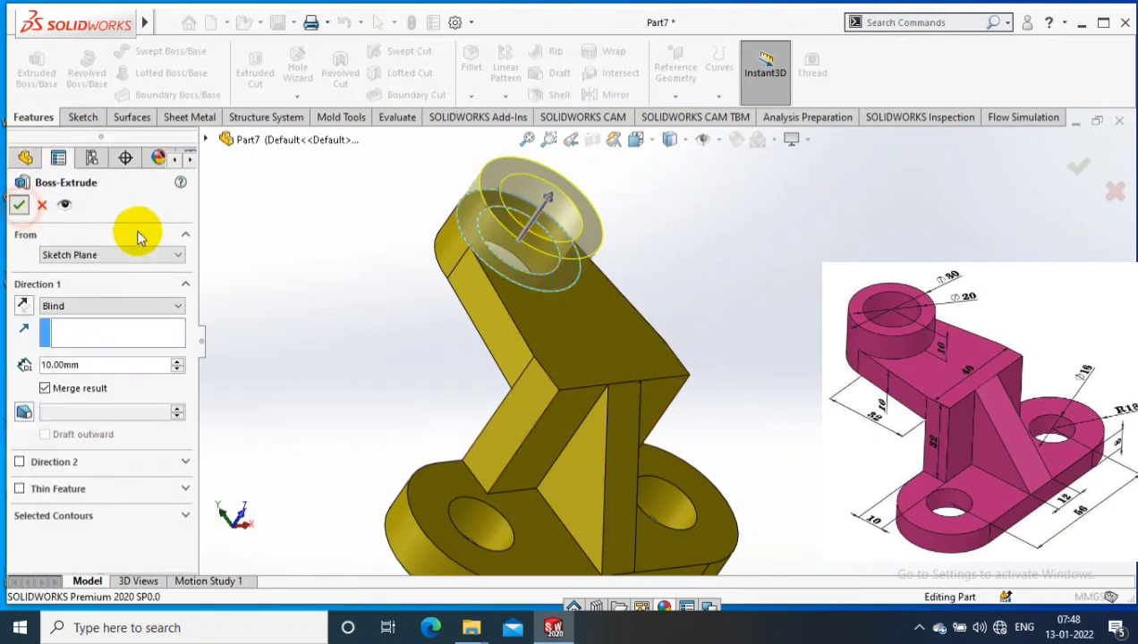
pyautogui.press('Return')
pyautogui.scroll(3, 322, 297)
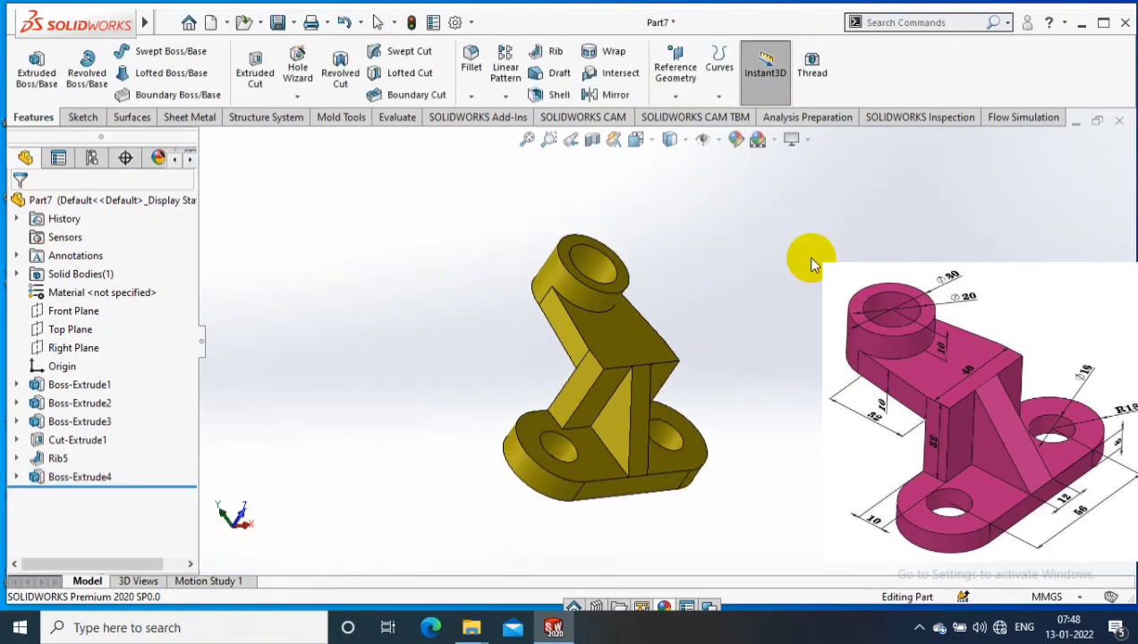
pyautogui.moveTo(812, 263)
pyautogui.mouseDown(button='middle')
pyautogui.moveTo(805, 229)
pyautogui.moveTo(800, 315)
pyautogui.moveTo(765, 333)
pyautogui.moveTo(788, 305)
pyautogui.moveTo(739, 377)
pyautogui.mouseUp(button='middle')
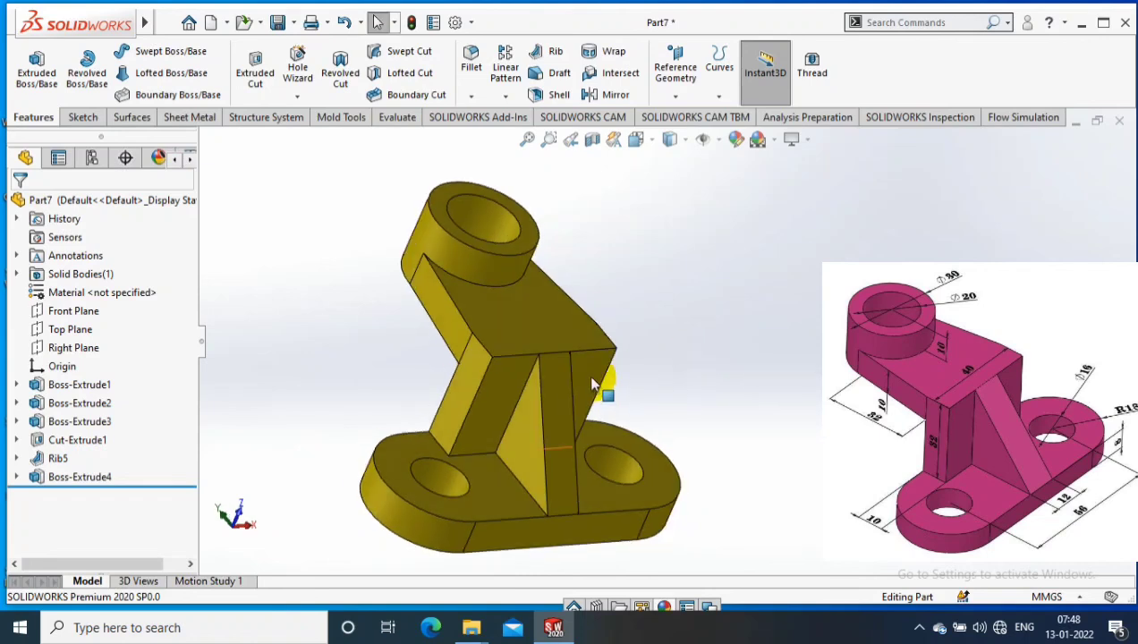
pyautogui.rightClick(552, 320)
pyautogui.click(799, 215)
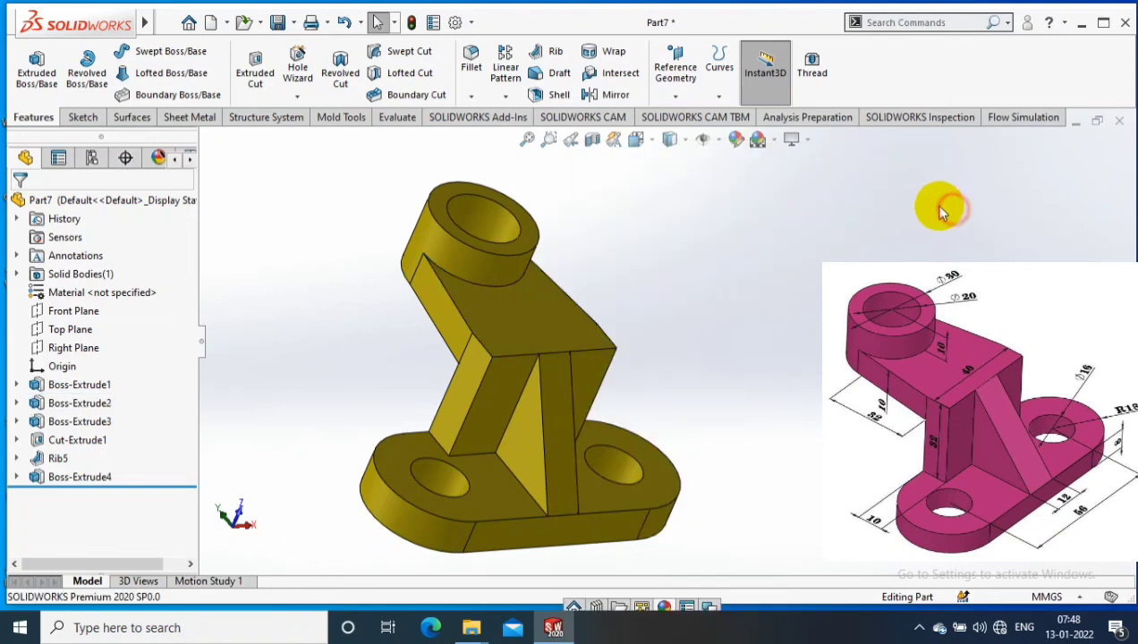